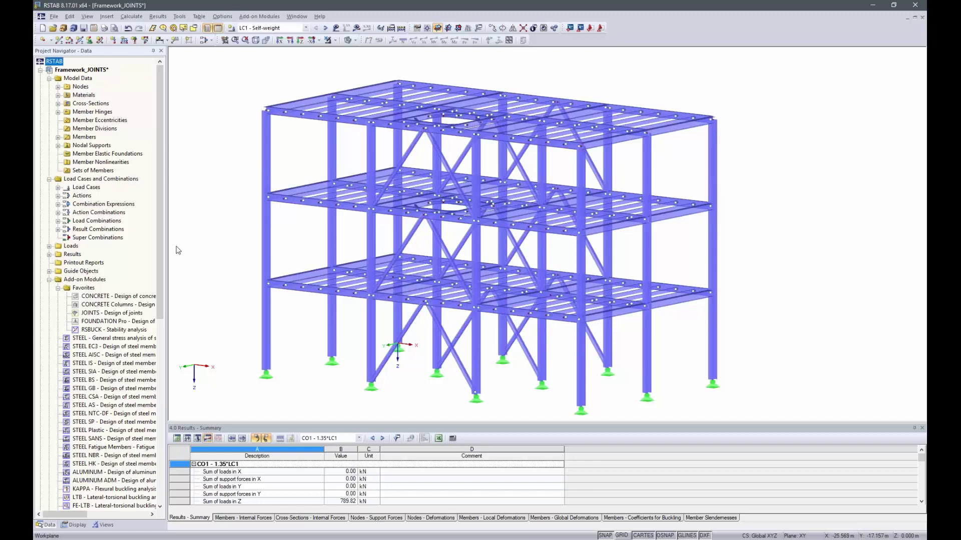
# Step: Examine the three-storey steel frame model and its list of load cases, load combinations and result combinations
pyautogui.click(524, 336)
pyautogui.keyDown('ctrl'); pyautogui.moveTo(523, 336); pyautogui.dragTo(579, 350, button='middle'); pyautogui.keyUp('ctrl')
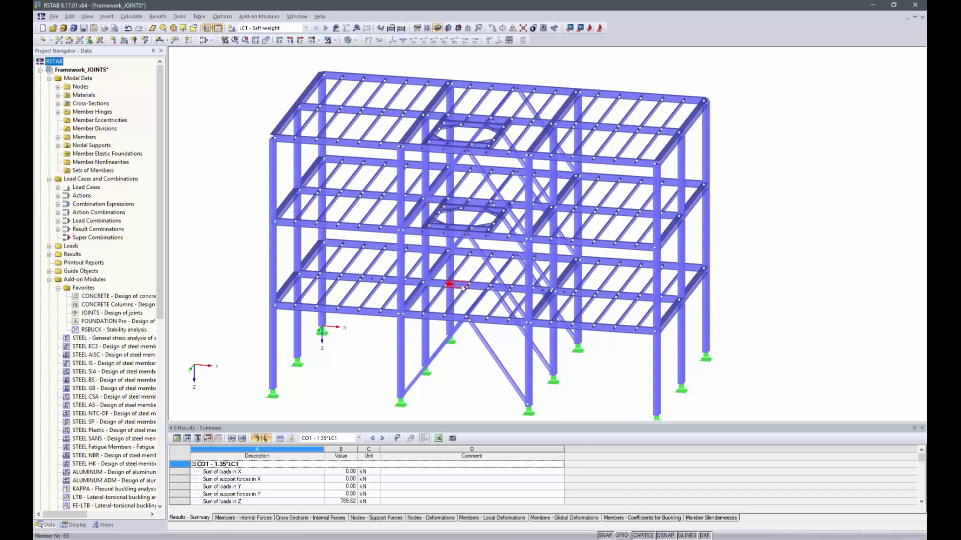
pyautogui.moveTo(462, 288)
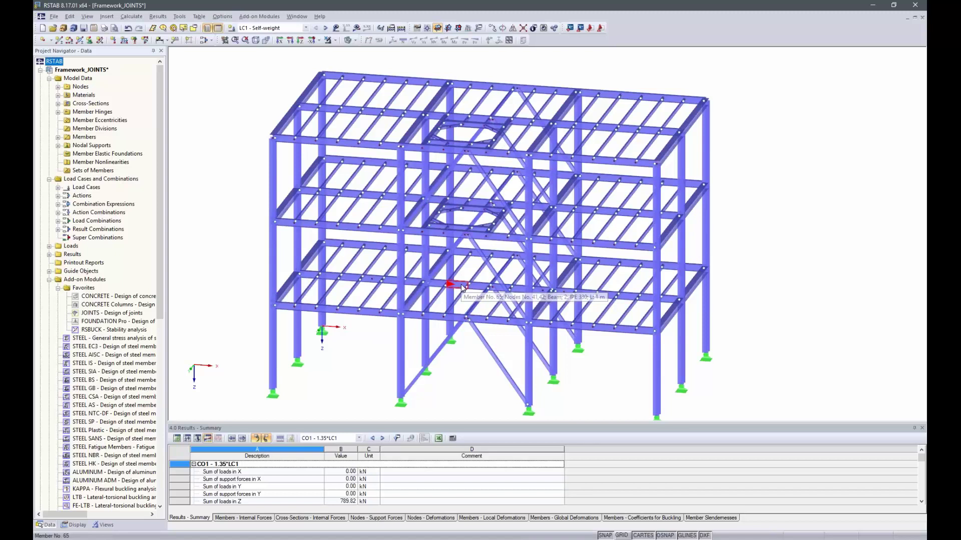
pyautogui.keyDown('ctrl'); pyautogui.moveTo(734, 240); pyautogui.dragTo(713, 195, button='middle'); pyautogui.keyUp('ctrl')
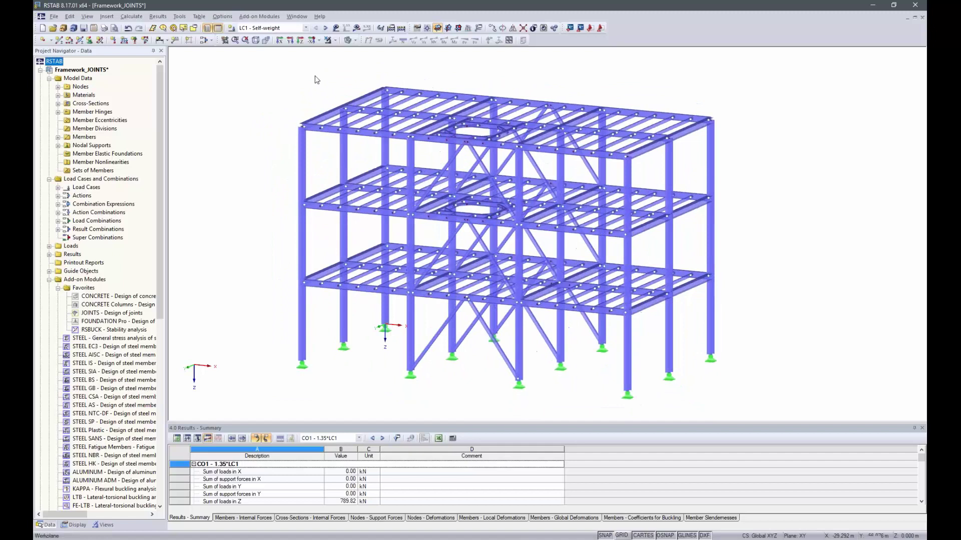
pyautogui.click(305, 28)
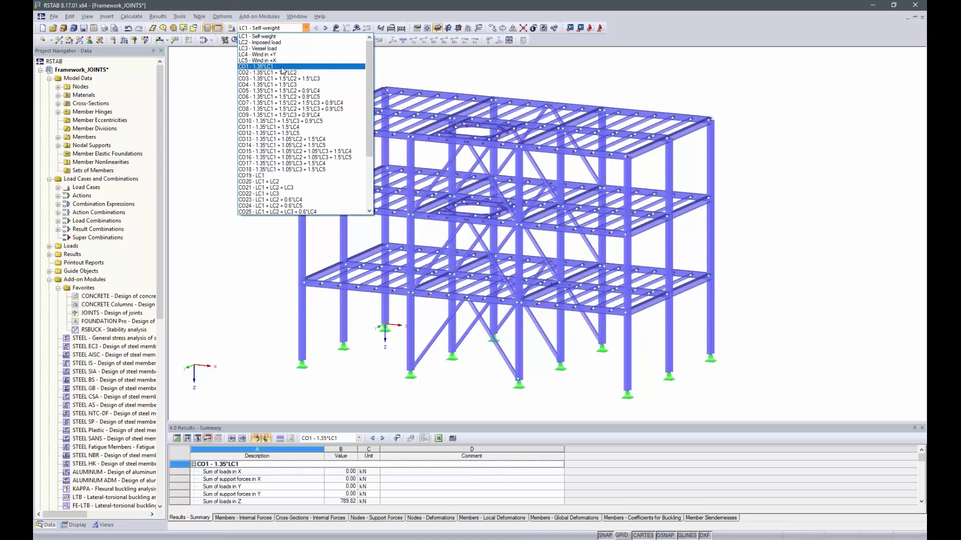
pyautogui.scroll(-5, 275, 150)
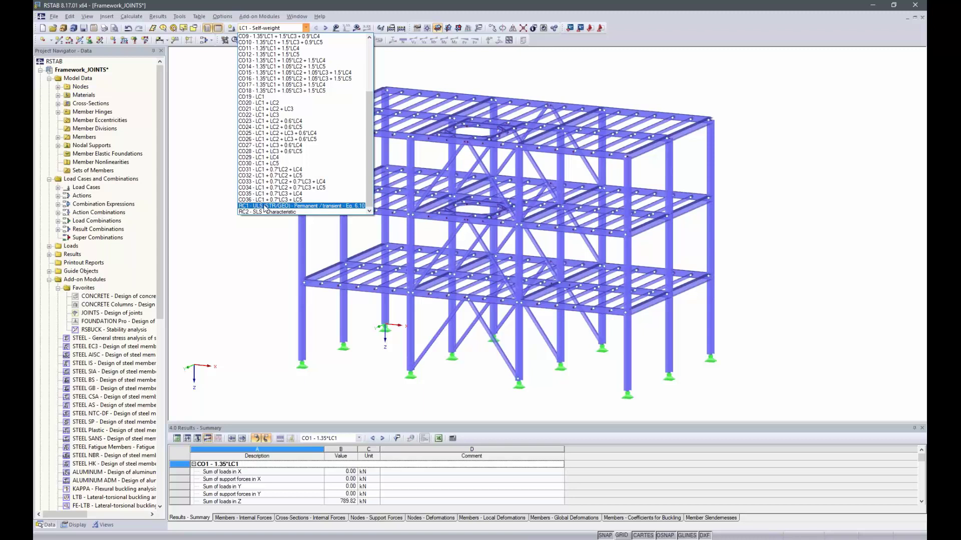
pyautogui.click(279, 25)
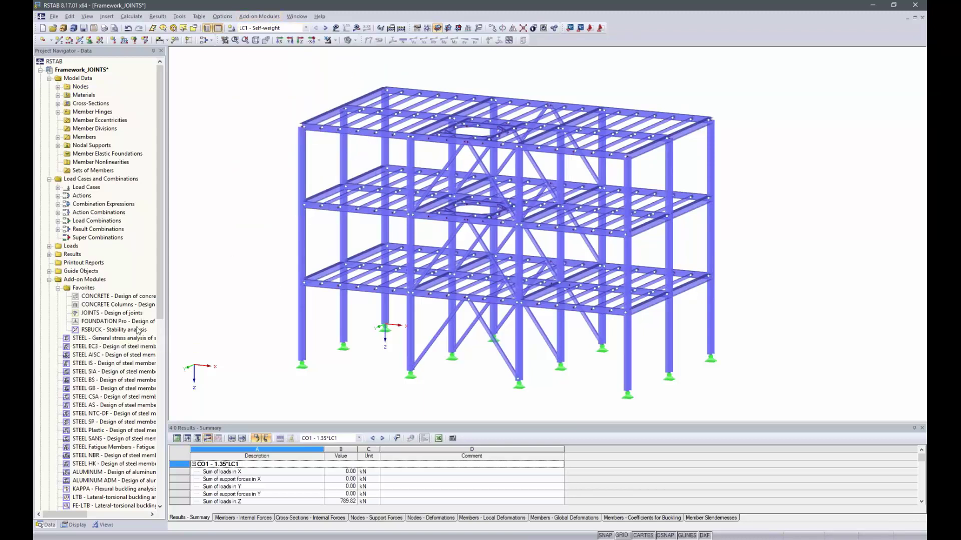
# Step: Start the JOINTS add-on module for the design of joints
pyautogui.click(267, 18)
pyautogui.moveTo(271, 45)
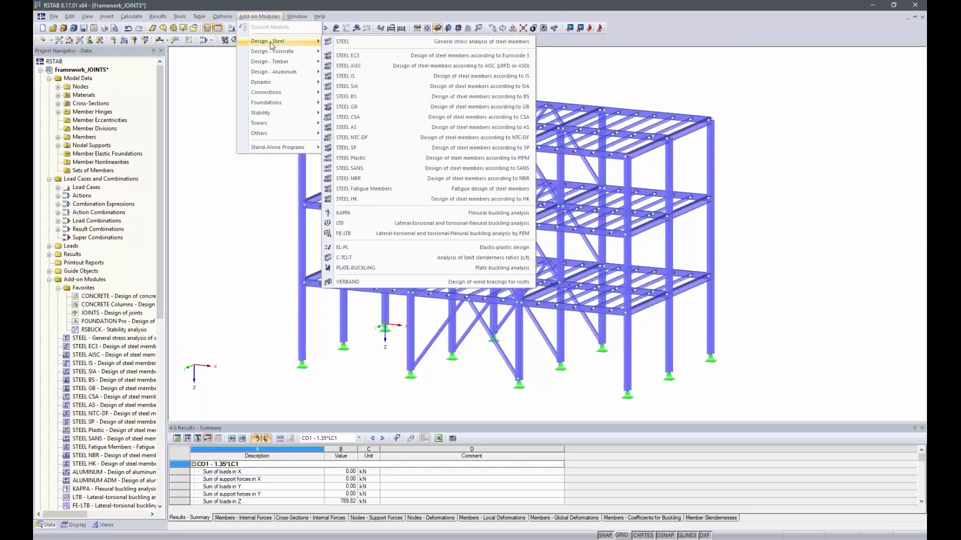
pyautogui.moveTo(272, 95)
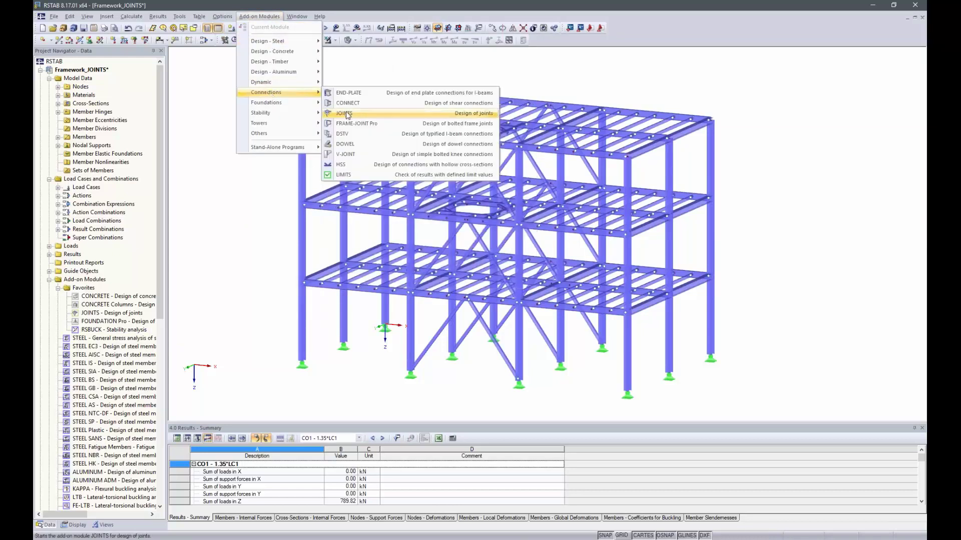
pyautogui.click(347, 114)
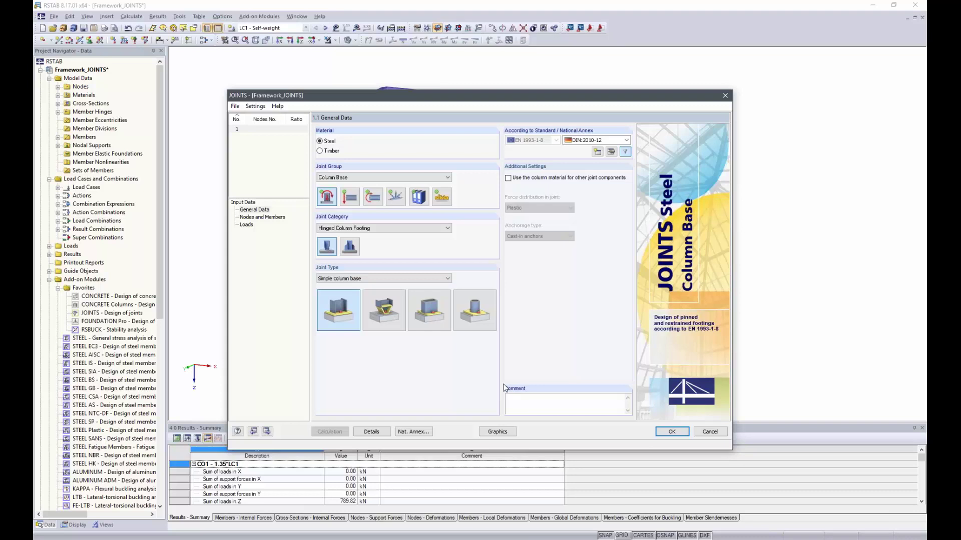
# Step: Define the steel joint as a pinned beam-to-beam joint with a fin plate connection
pyautogui.click(347, 178)
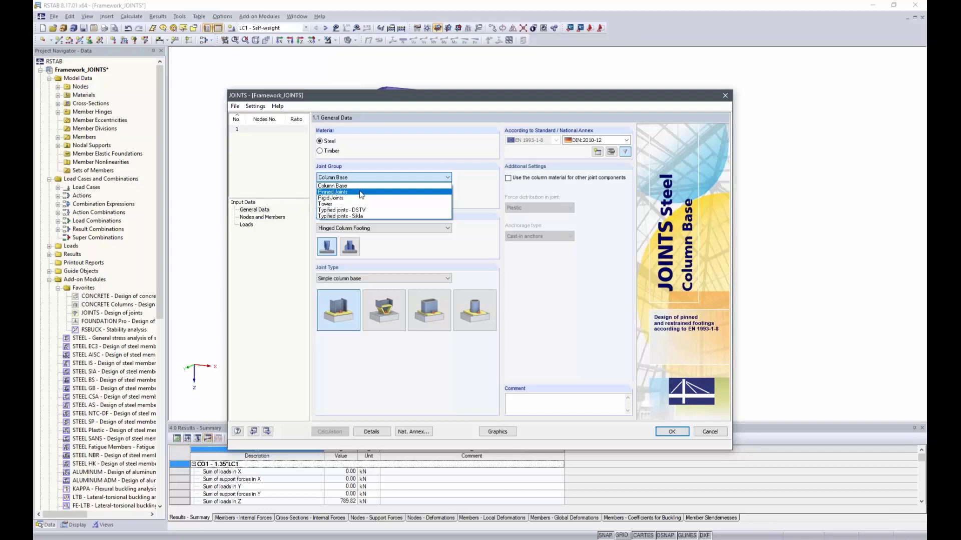
pyautogui.click(480, 184)
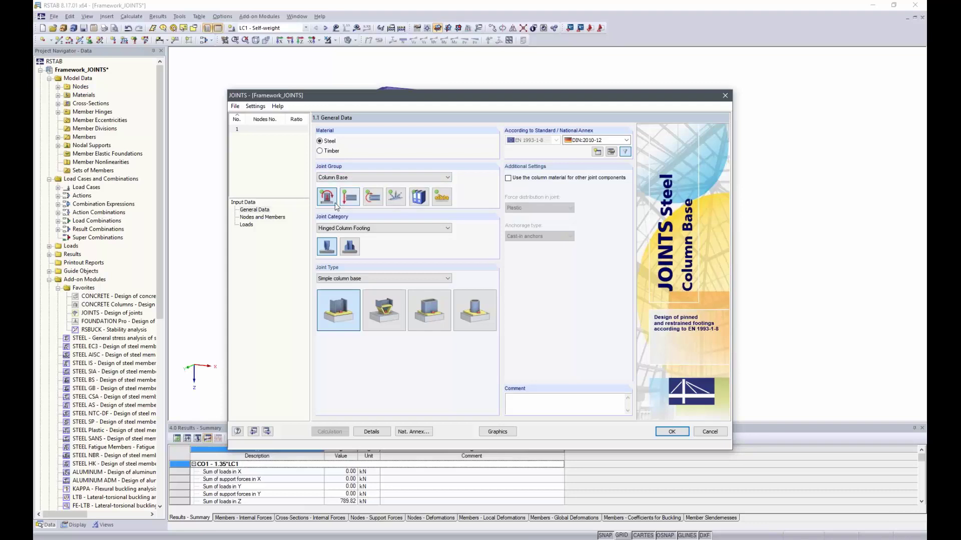
pyautogui.click(429, 179)
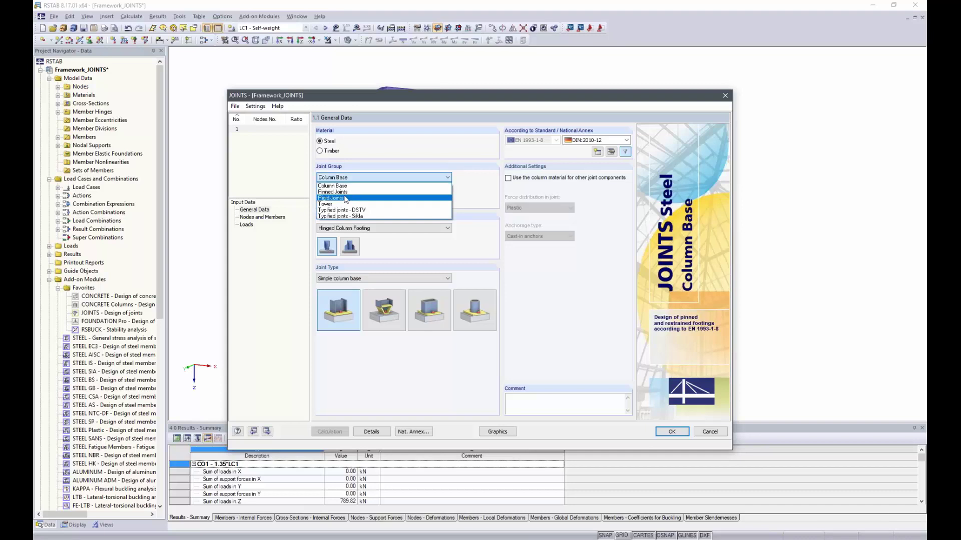
pyautogui.click(349, 192)
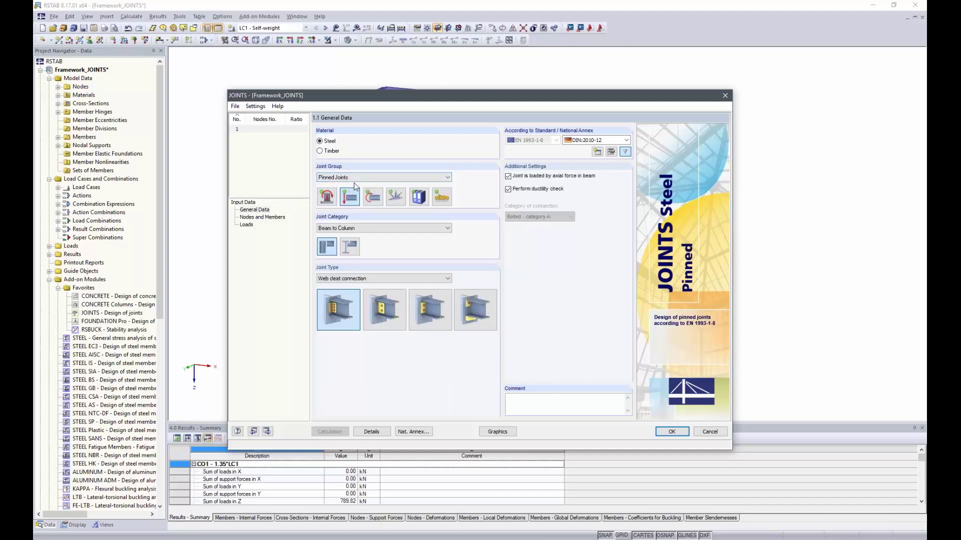
pyautogui.click(351, 250)
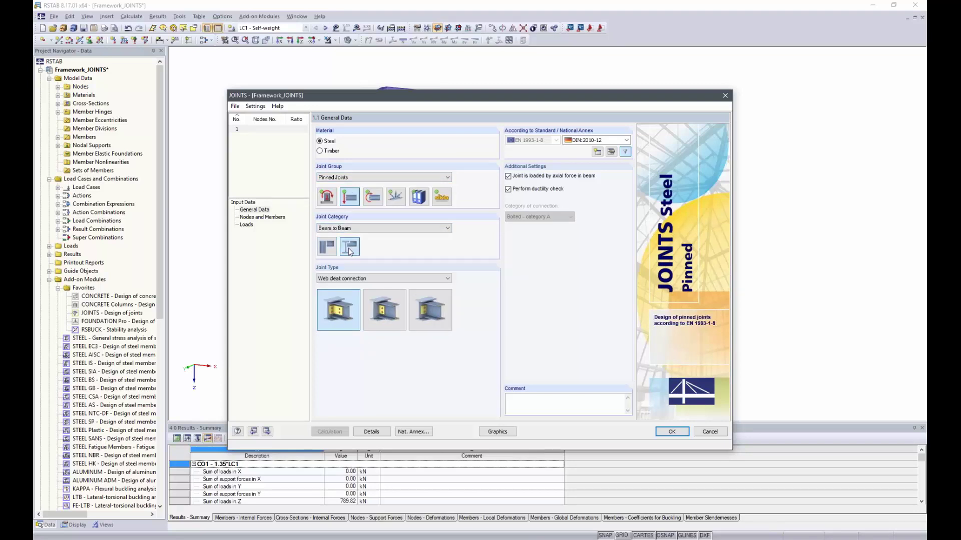
pyautogui.click(384, 315)
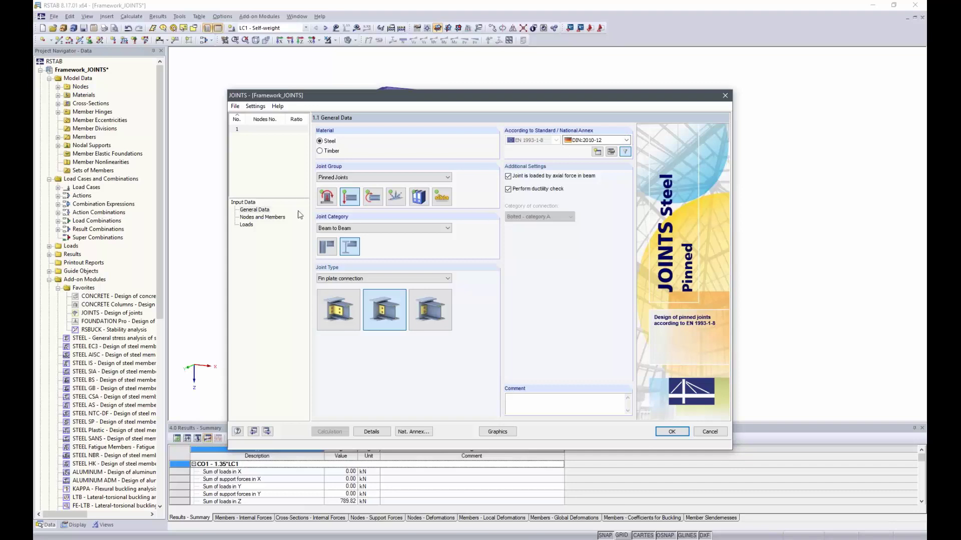
# Step: Assign the joint to node 91, picked in the structural model, and accept the default connection geometry
pyautogui.click(251, 219)
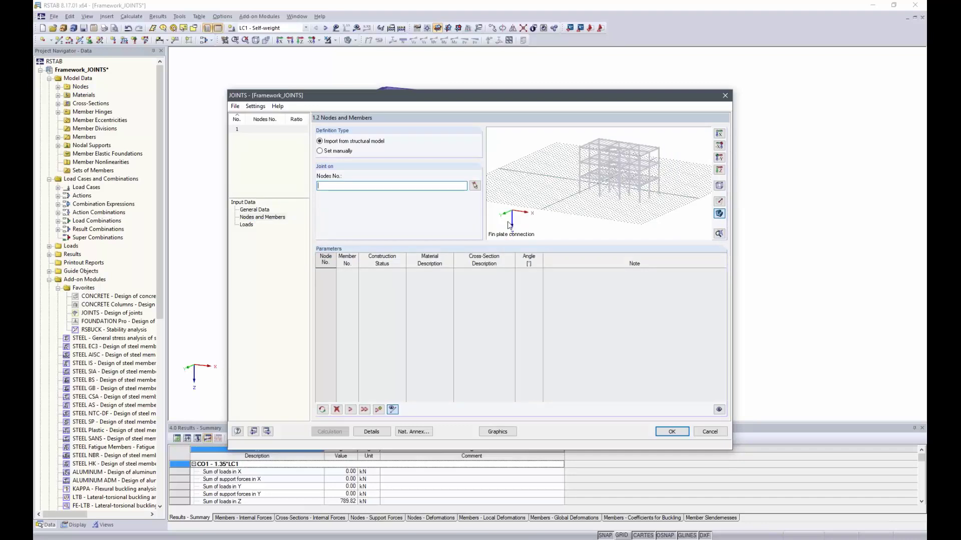
pyautogui.click(475, 186)
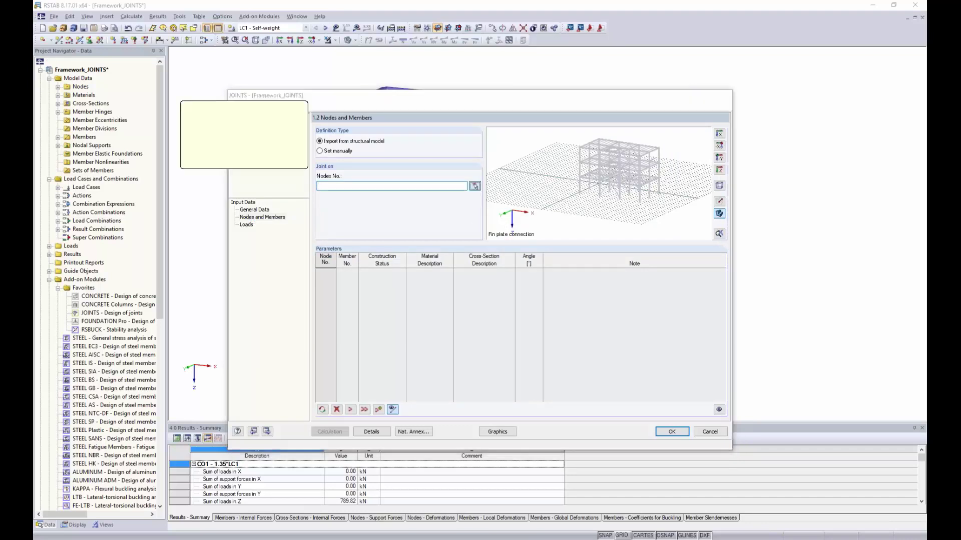
pyautogui.keyDown('ctrl'); pyautogui.moveTo(580, 186); pyautogui.dragTo(623, 184, button='middle'); pyautogui.keyUp('ctrl')
pyautogui.click(623, 185)
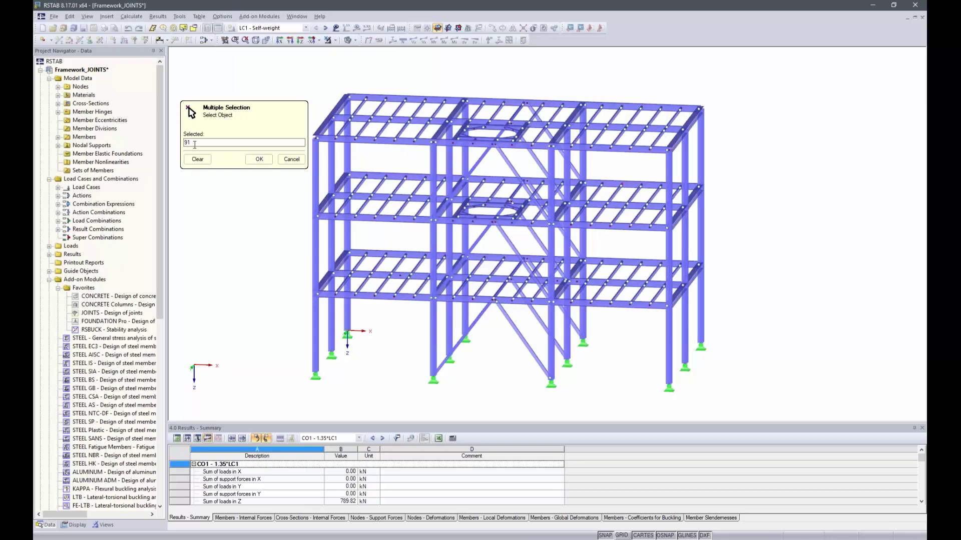
pyautogui.click(259, 159)
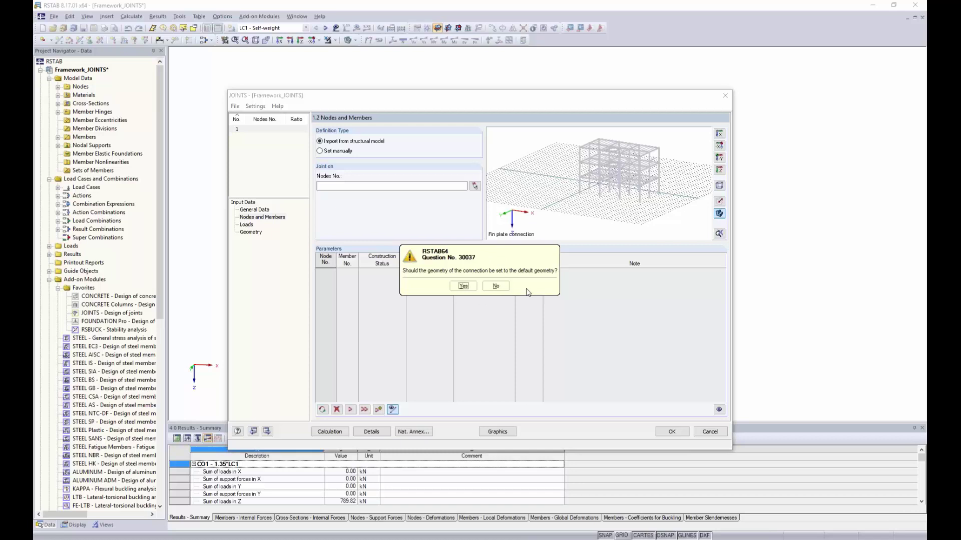
pyautogui.click(463, 286)
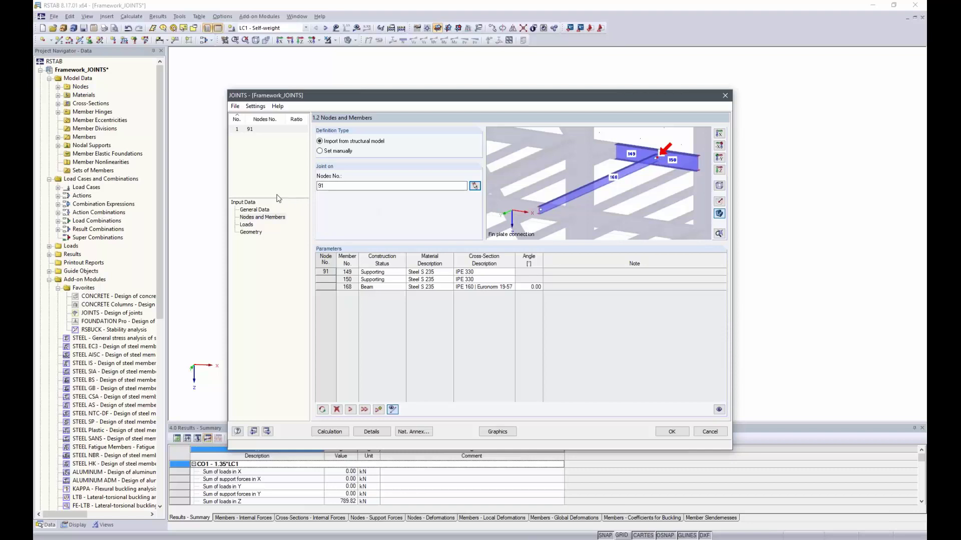
# Step: Select result combination RC1, ULS (STR/GEO) - Permanent / transient - Eq. 6.10, for the joint design
pyautogui.click(246, 225)
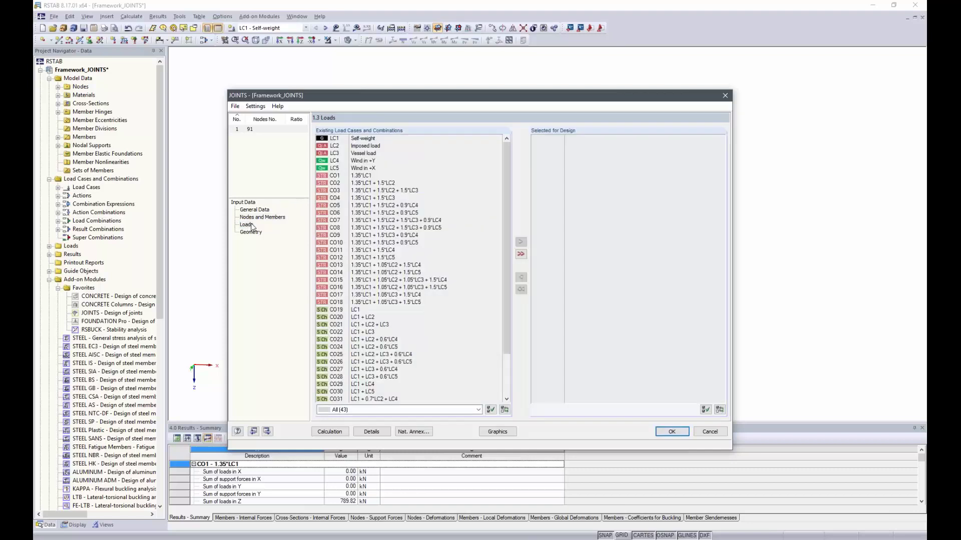
pyautogui.scroll(-3, 413, 227)
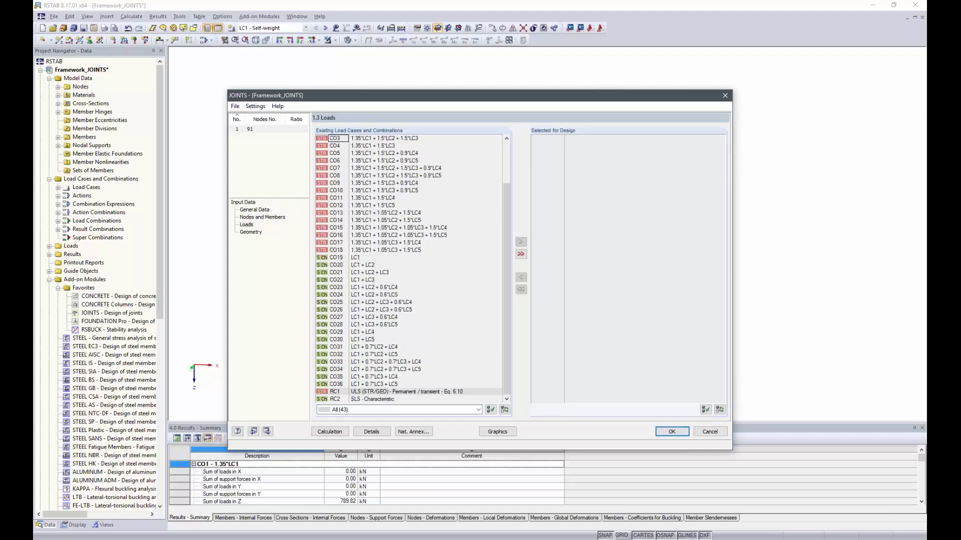
pyautogui.doubleClick(352, 392)
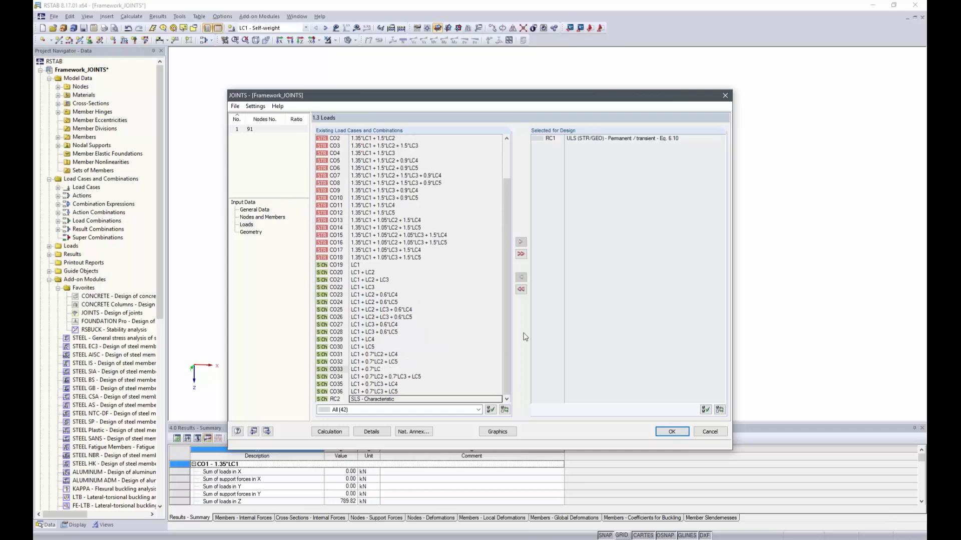
# Step: In the joint geometry, set the fin plate height to 80 mm and the plate width to 150 mm
pyautogui.click(250, 234)
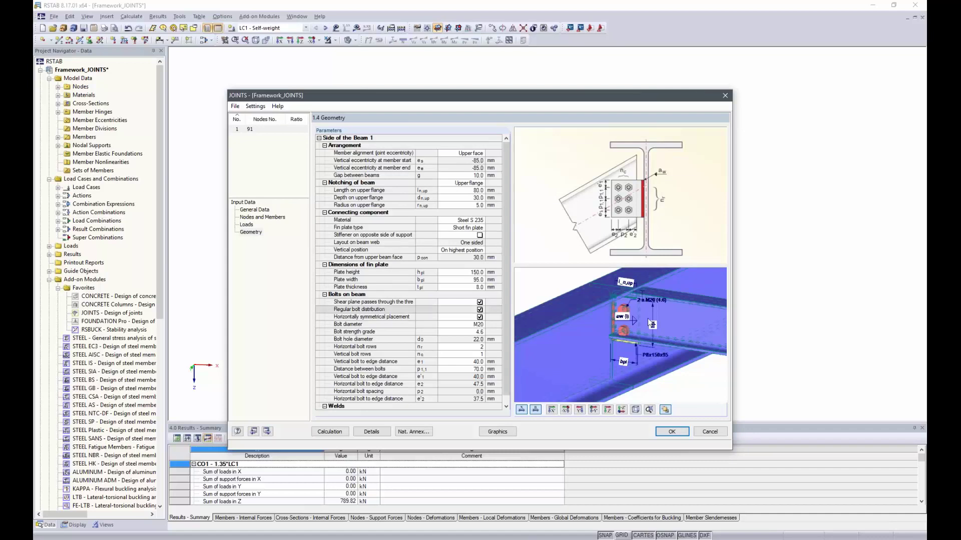
pyautogui.keyDown('ctrl'); pyautogui.moveTo(653, 320); pyautogui.dragTo(579, 311, button='middle'); pyautogui.keyUp('ctrl')
pyautogui.scroll(5, 641, 305)
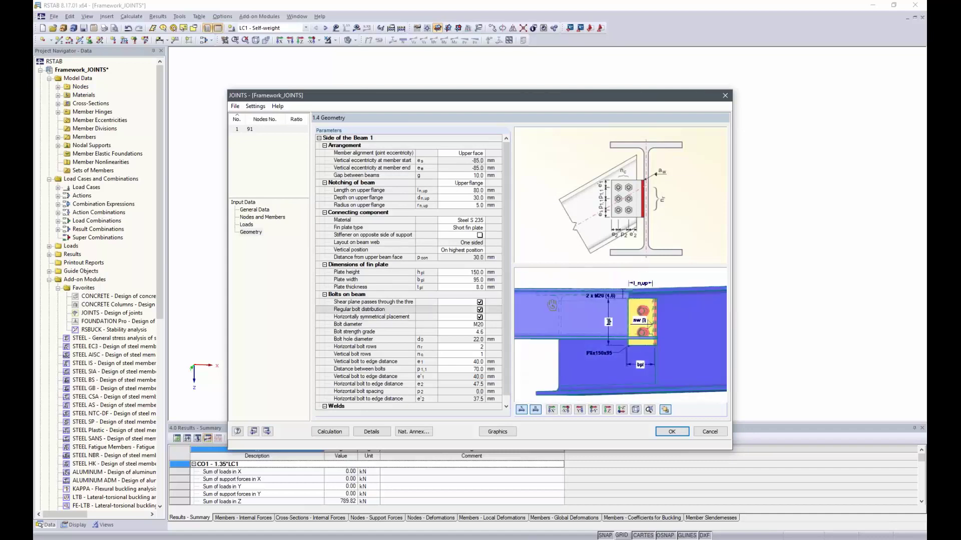
pyautogui.moveTo(640, 303); pyautogui.dragTo(641, 352, button='middle')
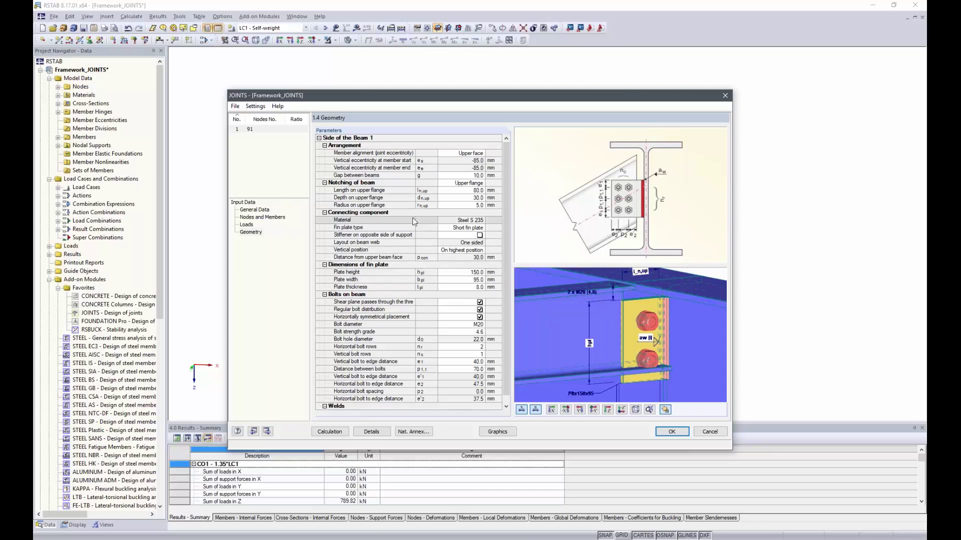
pyautogui.click(464, 271)
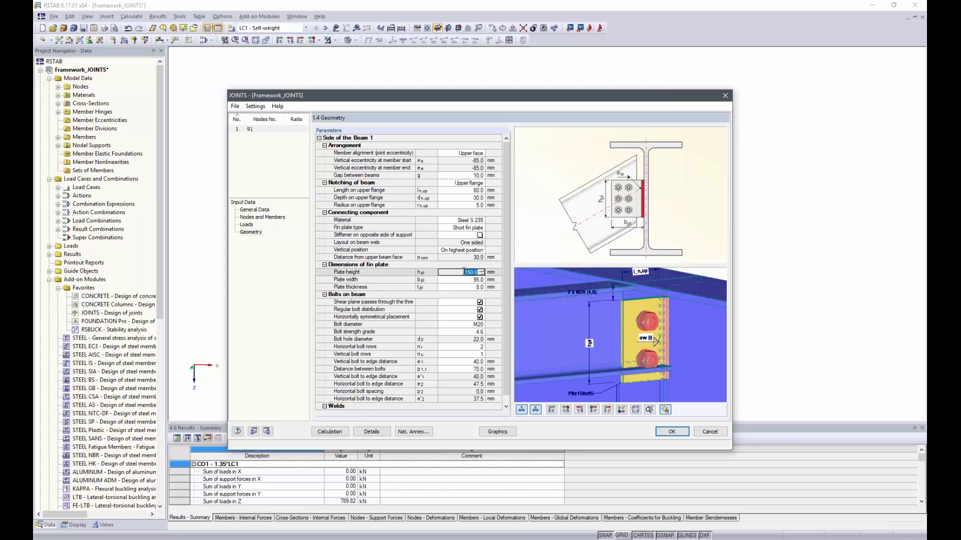
pyautogui.write('80')
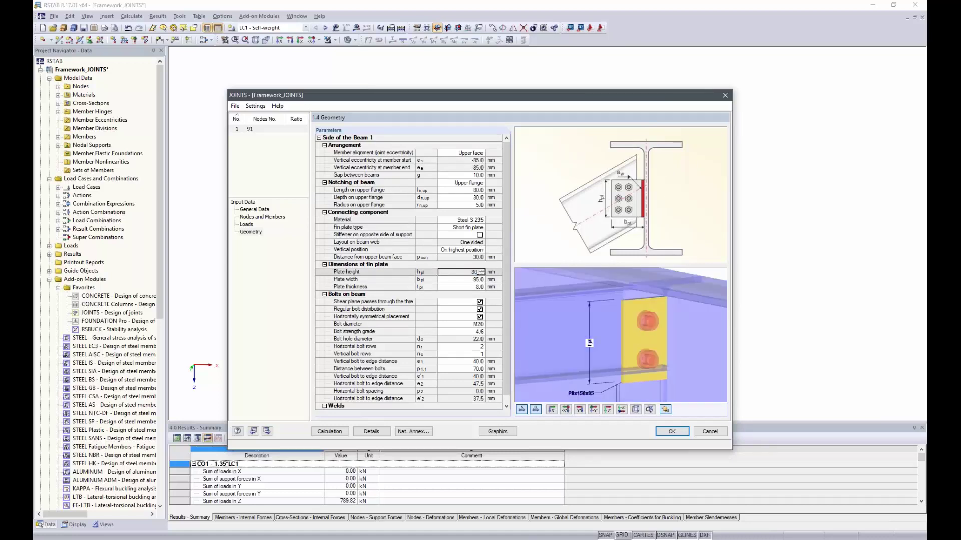
pyautogui.click(476, 280)
pyautogui.doubleClick(469, 279)
pyautogui.write('15')
pyautogui.press('Return')
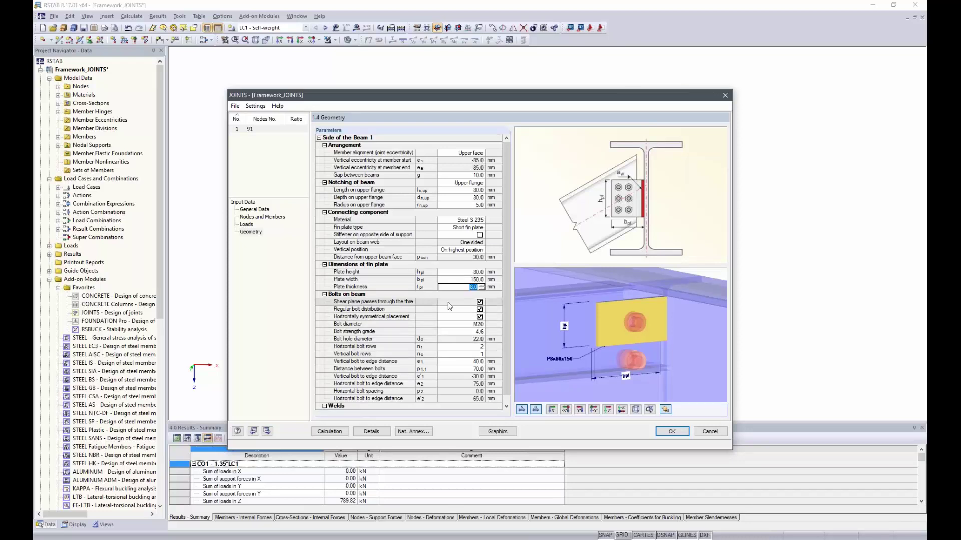
# Step: Configure the beam bolts as M16 with strength grade 10.9 and the shear plane not passing through the thread
pyautogui.click(479, 302)
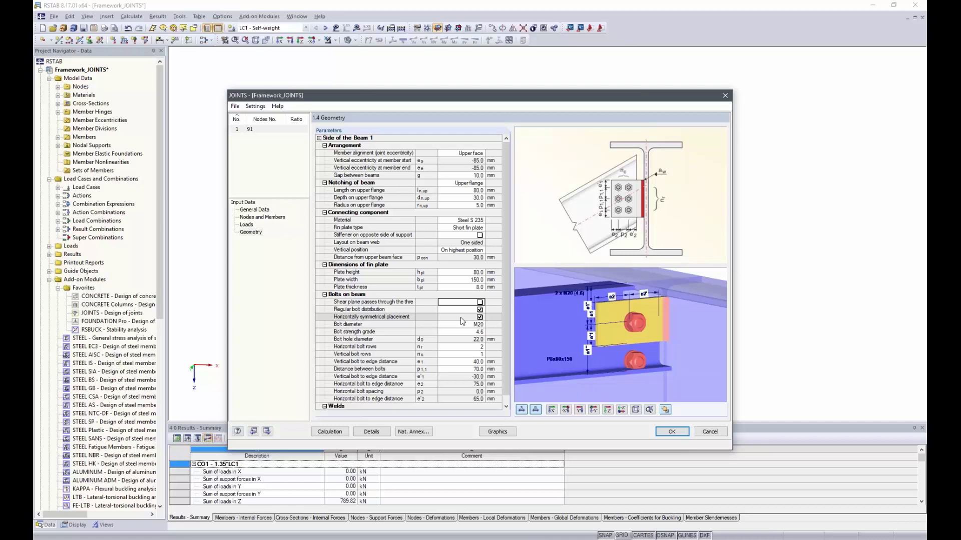
pyautogui.click(475, 325)
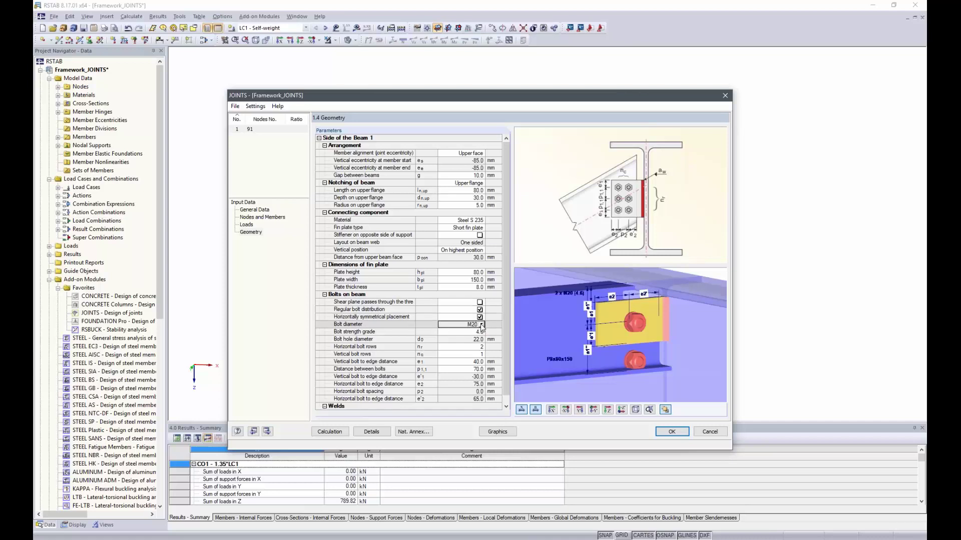
pyautogui.click(482, 328)
pyautogui.click(464, 350)
pyautogui.click(472, 332)
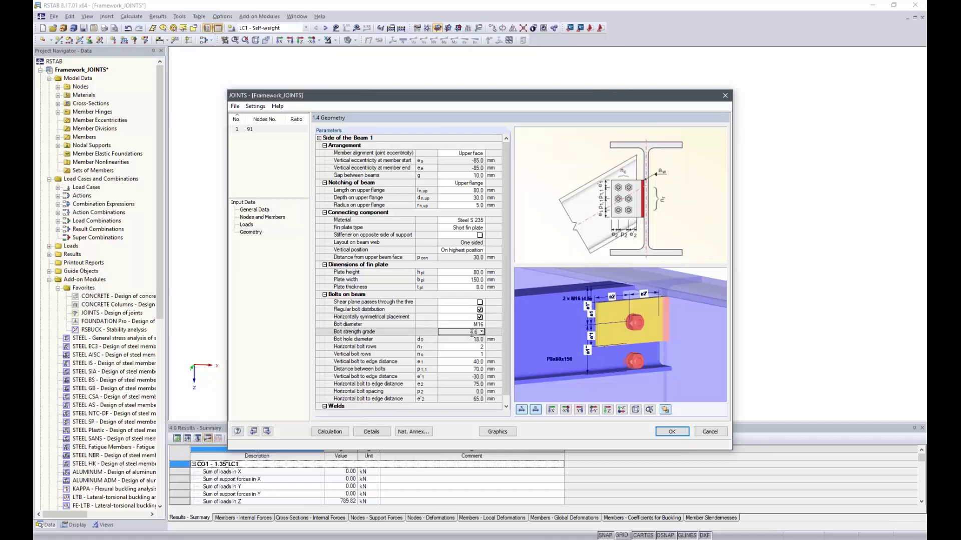
pyautogui.click(474, 333)
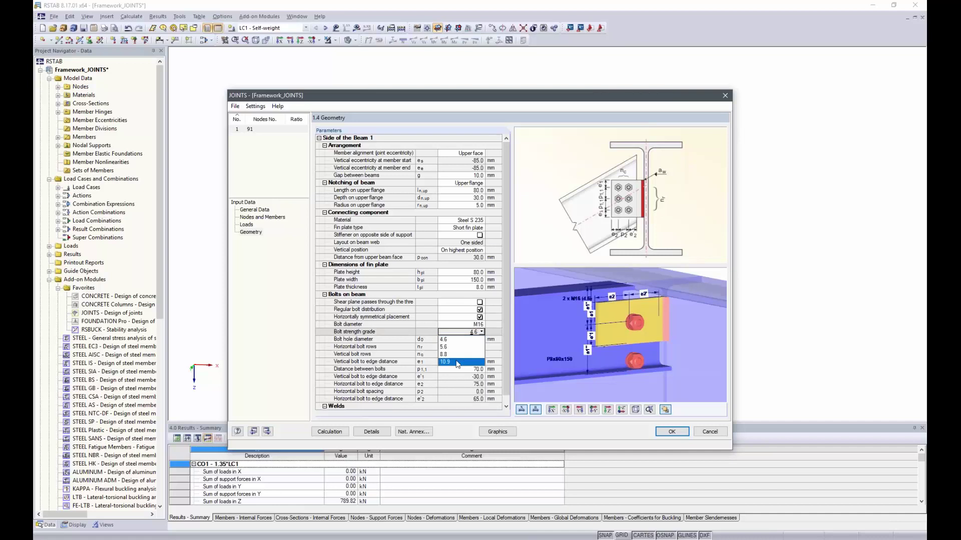
pyautogui.click(468, 365)
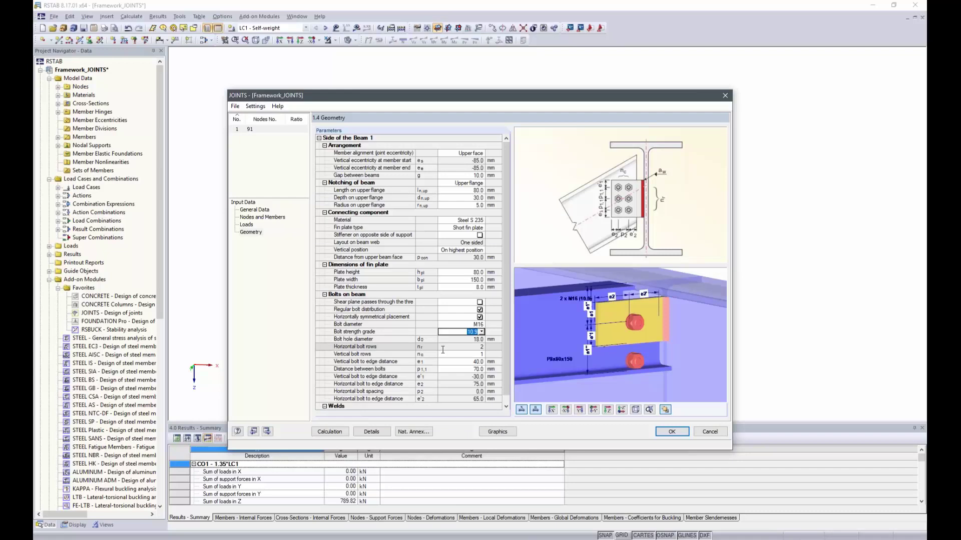
pyautogui.scroll(-1, 442, 350)
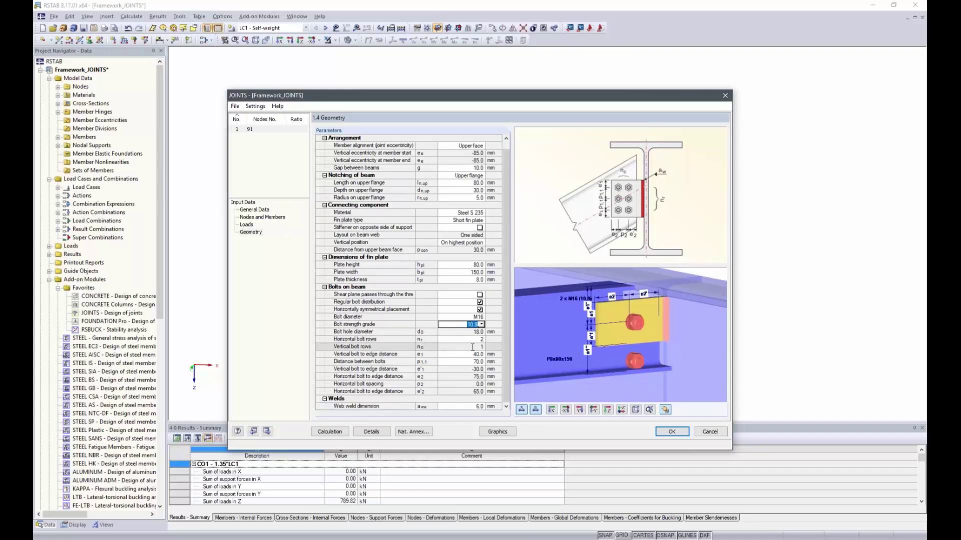
# Step: Arrange the beam bolts in one horizontal bolt row and two vertical bolt rows
pyautogui.click(472, 347)
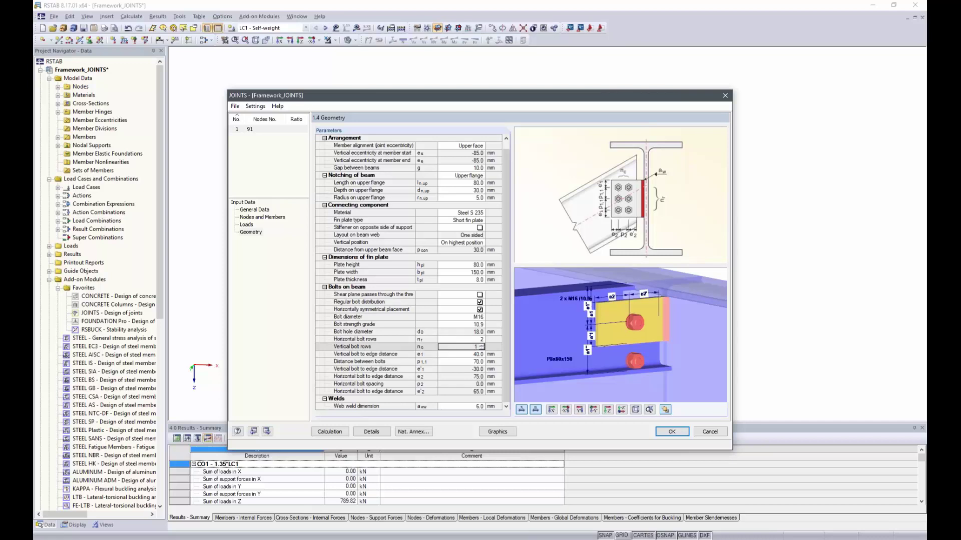
pyautogui.click(482, 345)
pyautogui.click(482, 341)
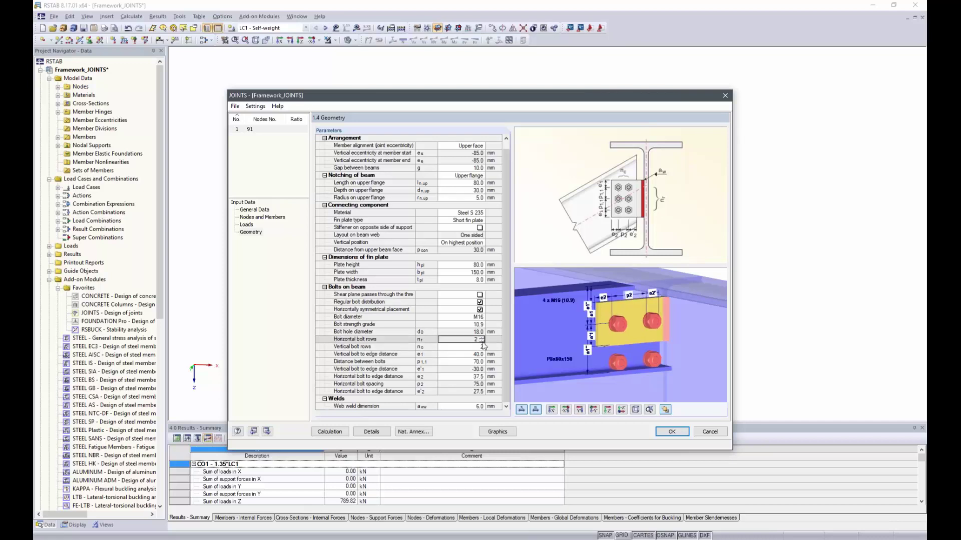
pyautogui.click(482, 341)
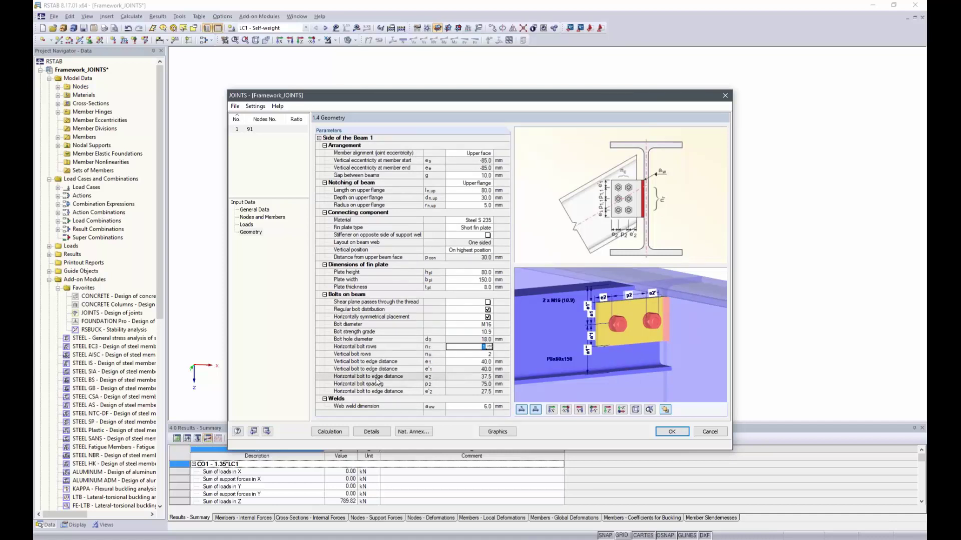
# Step: Set the horizontal bolt to edge distance e2 to 40 mm
pyautogui.click(452, 378)
pyautogui.doubleClick(476, 377)
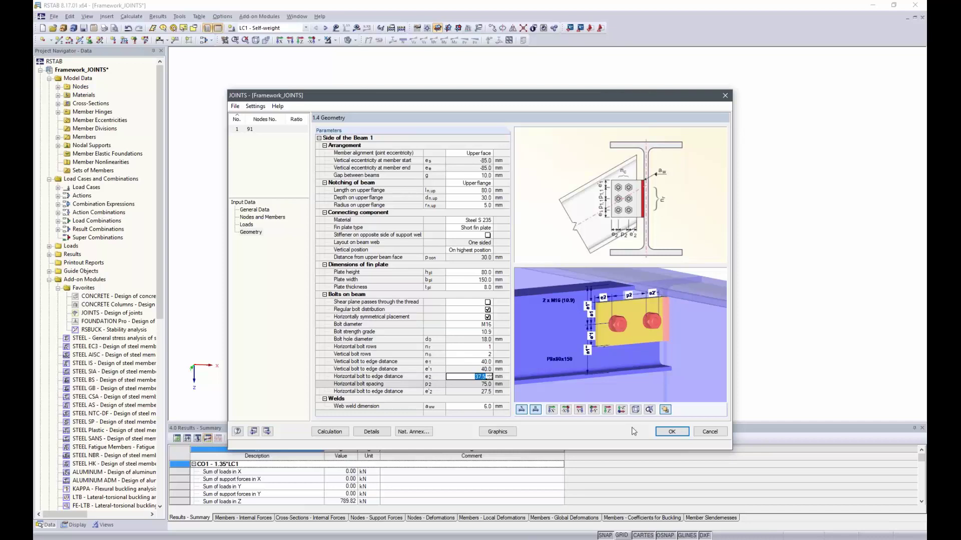
pyautogui.write('40')
pyautogui.press('Return')
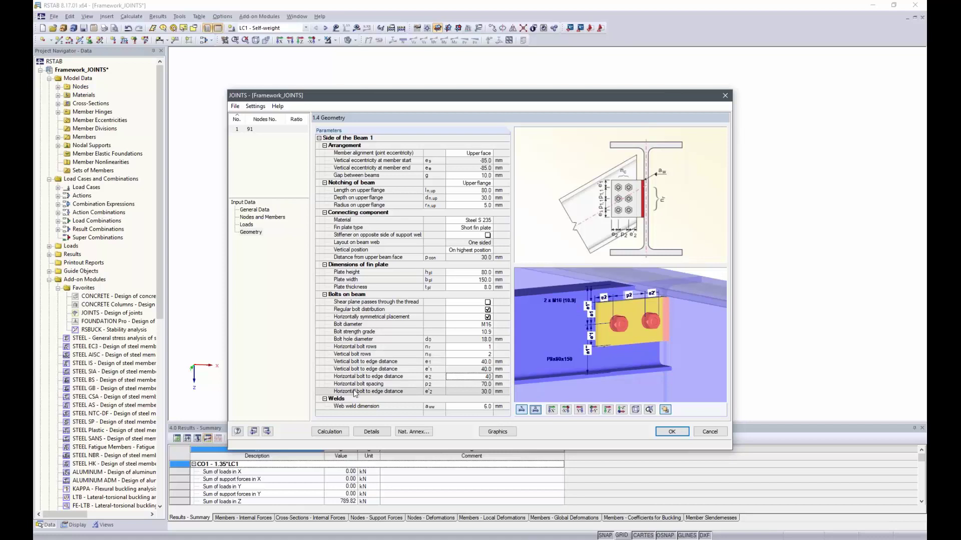
# Step: Set the web weld dimension of the fin plate to 4 mm
pyautogui.click(473, 406)
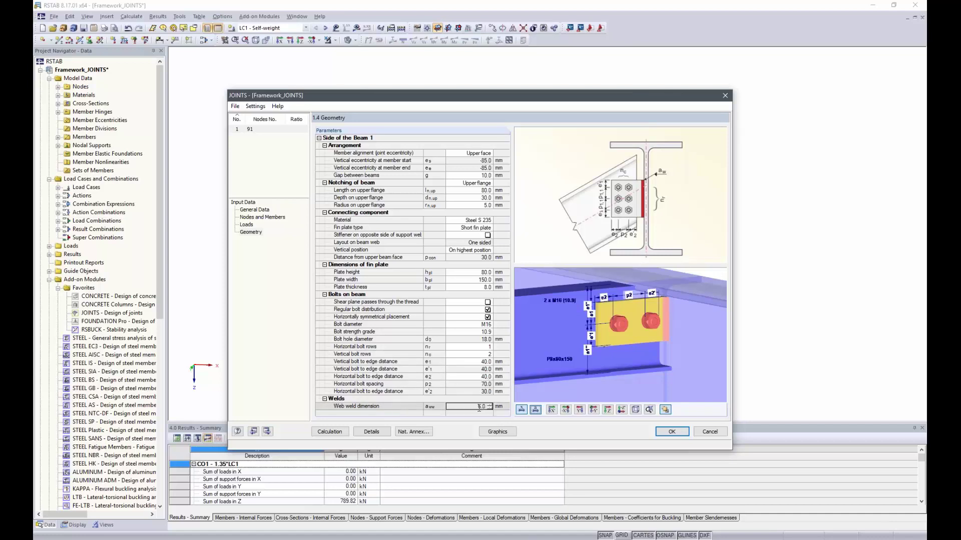
pyautogui.doubleClick(473, 407)
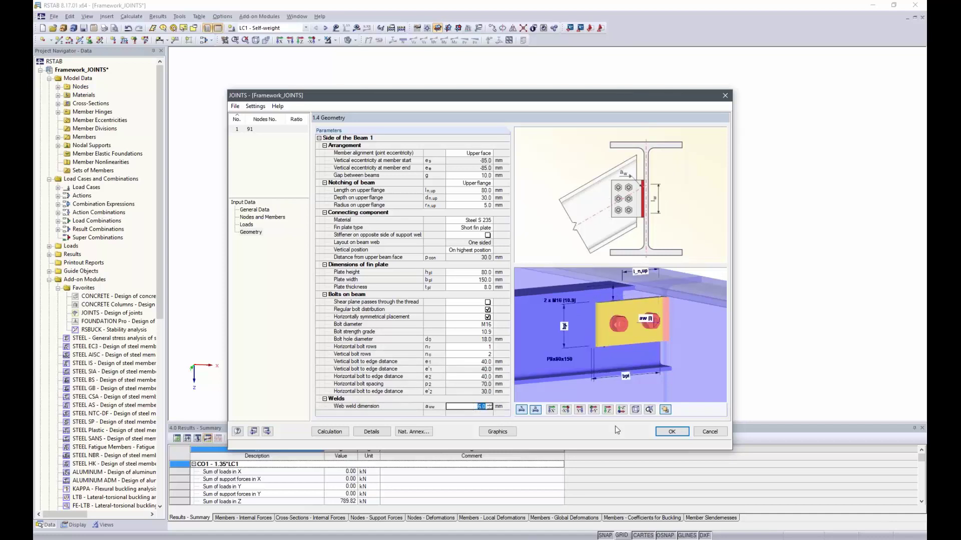
pyautogui.write('4')
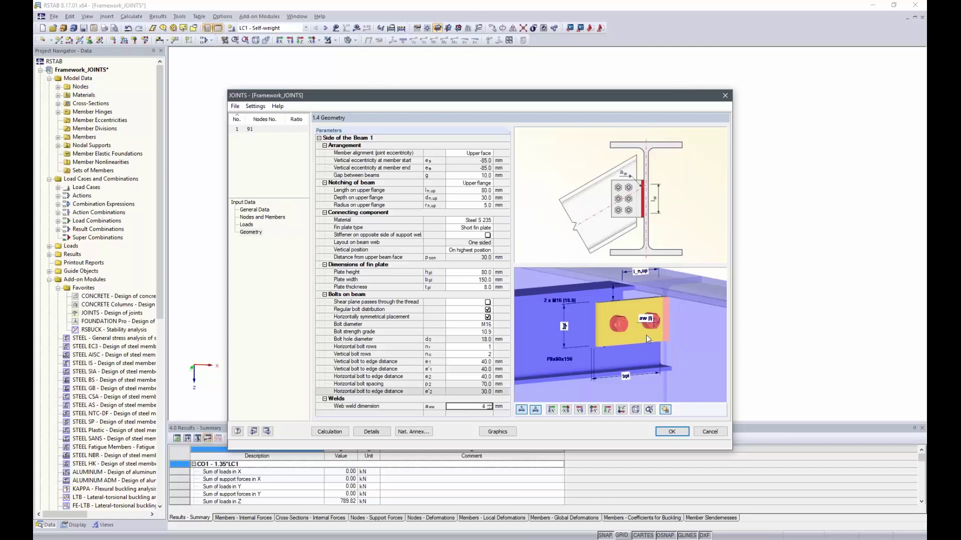
pyautogui.click(471, 391)
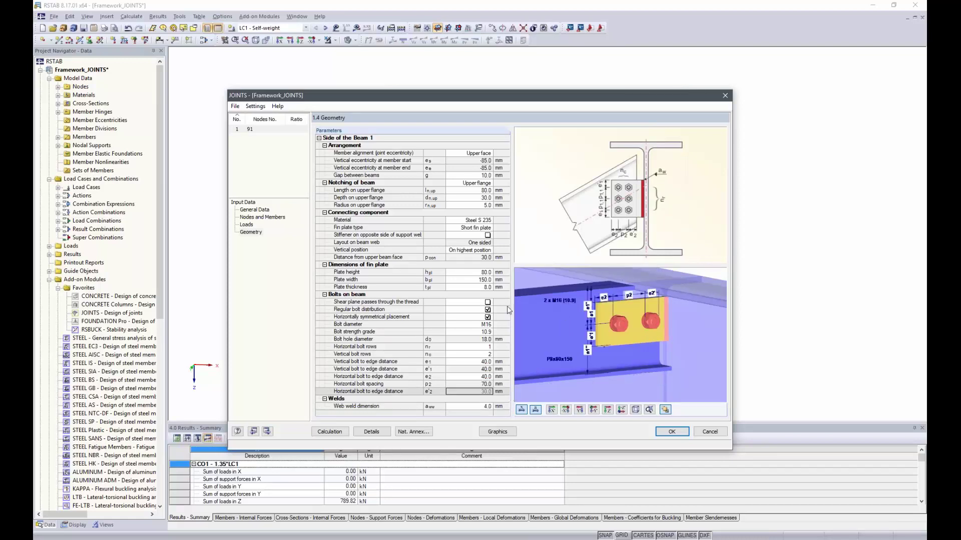
# Step: Calculate the joint at node 91 and display the design details of the plate in bending check (5045)
pyautogui.click(331, 433)
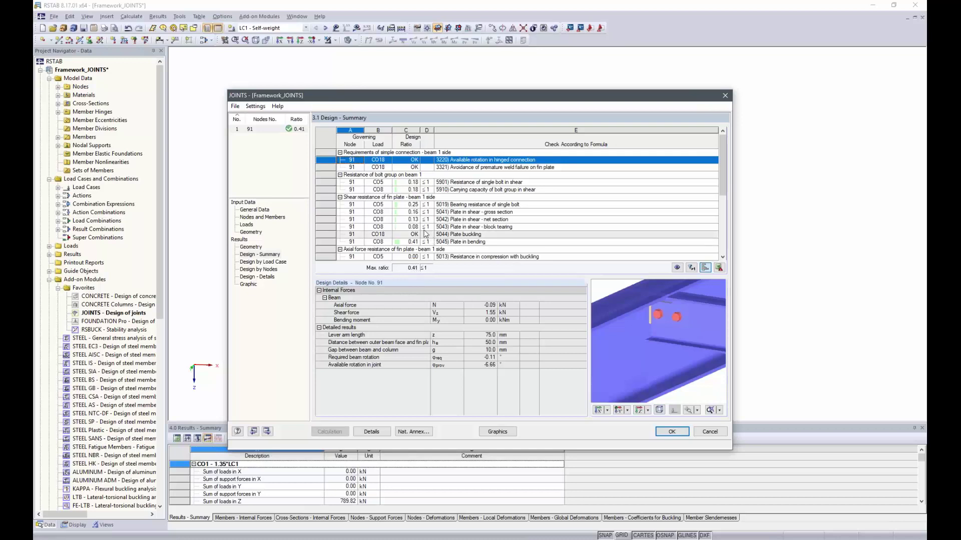
pyautogui.scroll(-2, 417, 225)
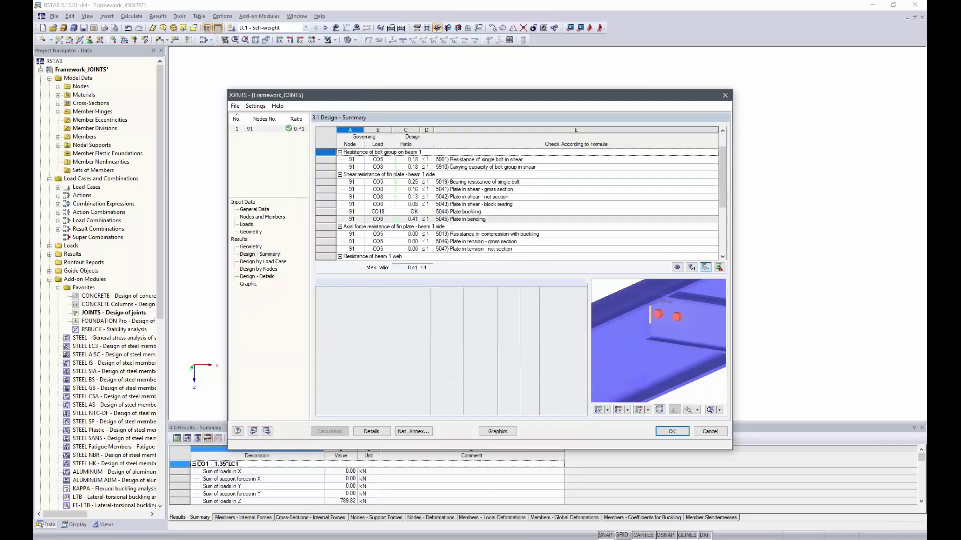
pyautogui.scroll(1, 416, 228)
pyautogui.scroll(1, 416, 228)
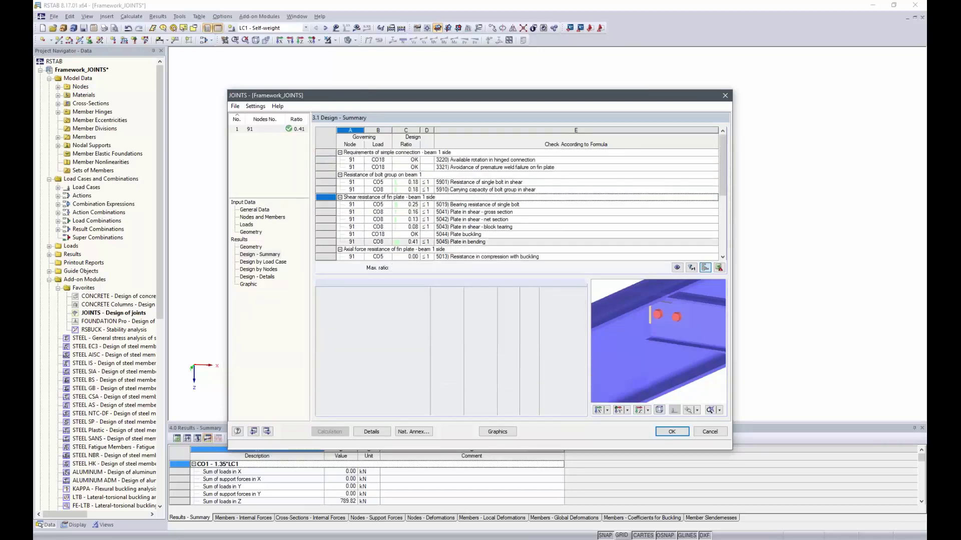
pyautogui.click(417, 242)
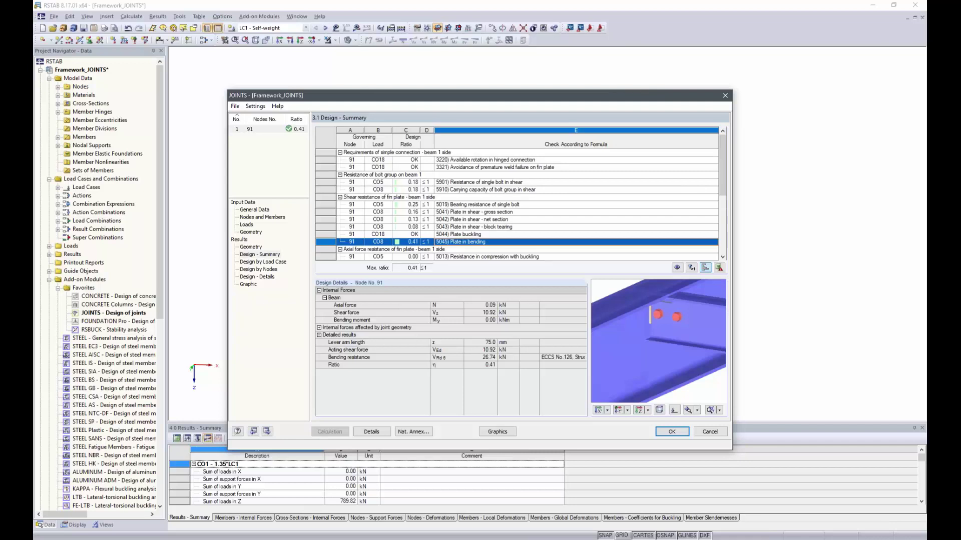
# Step: Review the joint's input geometry against the design summary and examine the result geometry with its 3D preview
pyautogui.click(264, 231)
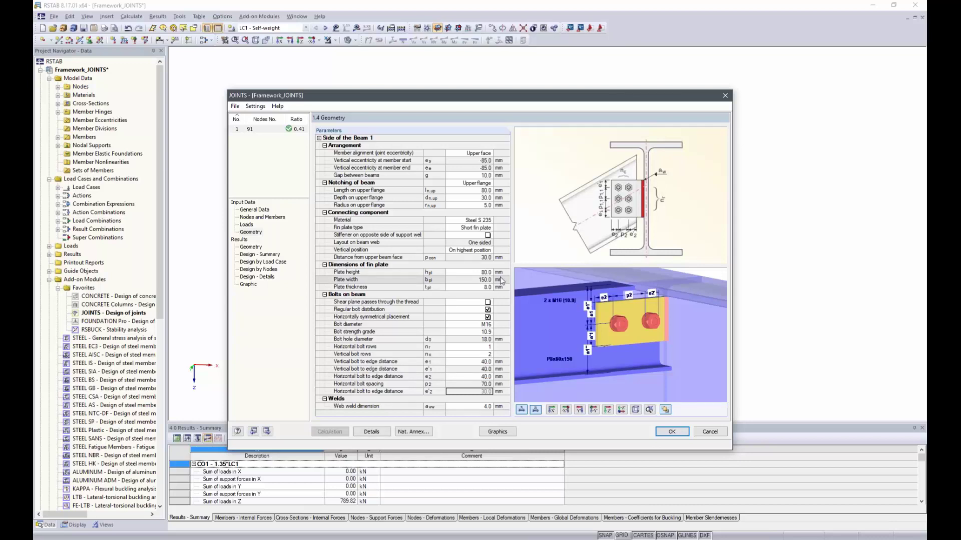
pyautogui.click(270, 255)
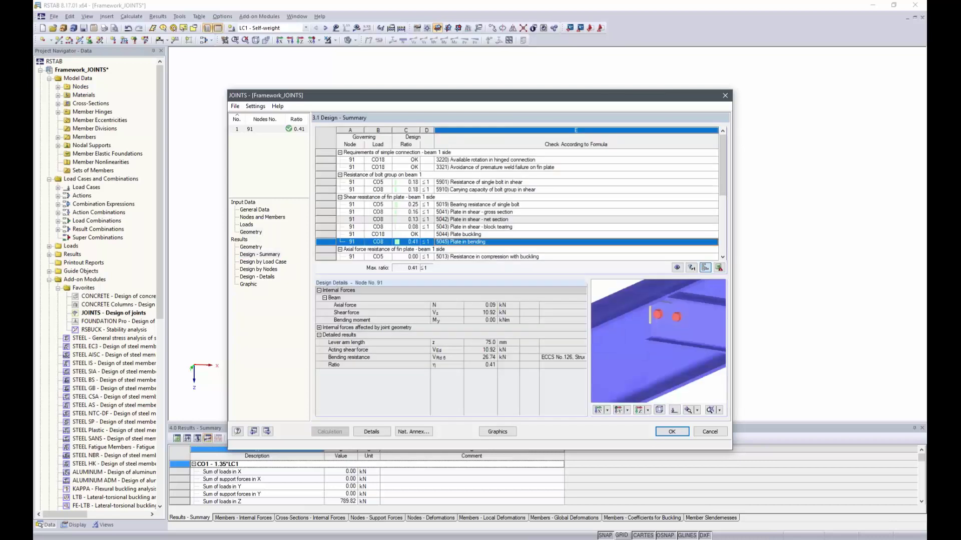
pyautogui.click(255, 248)
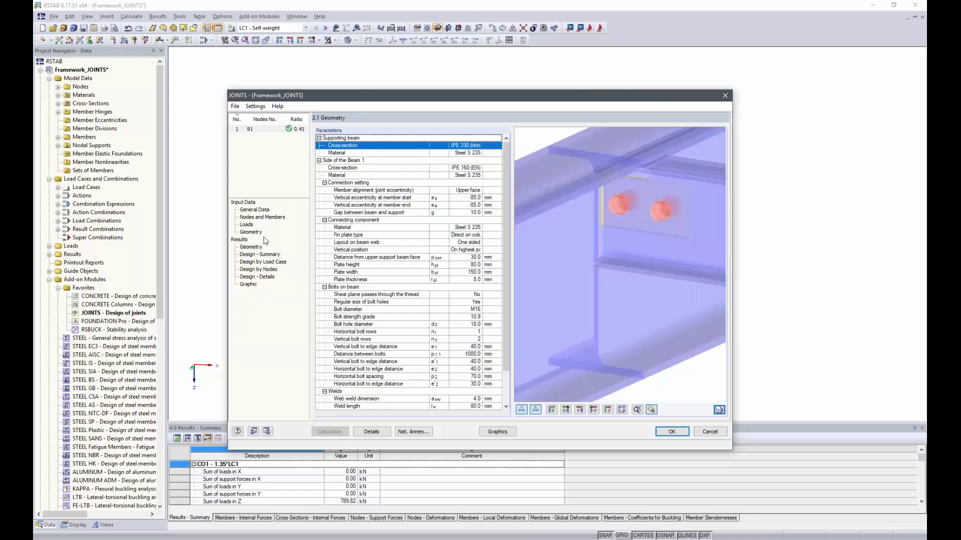
pyautogui.keyDown('ctrl'); pyautogui.moveTo(607, 283); pyautogui.dragTo(523, 278, button='middle'); pyautogui.keyUp('ctrl')
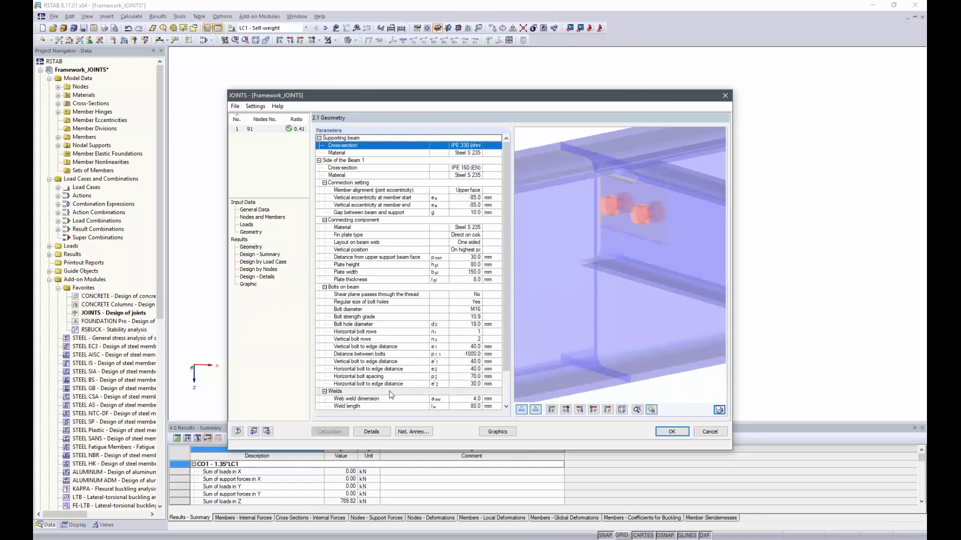
# Step: Examine the joint's design results by load case, by nodes and in the detailed list of checks
pyautogui.click(265, 262)
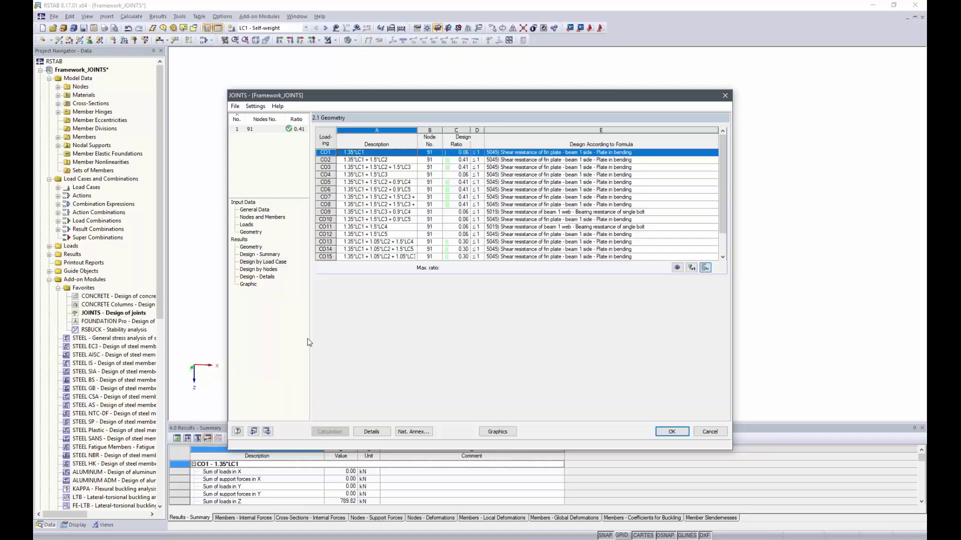
pyautogui.click(259, 270)
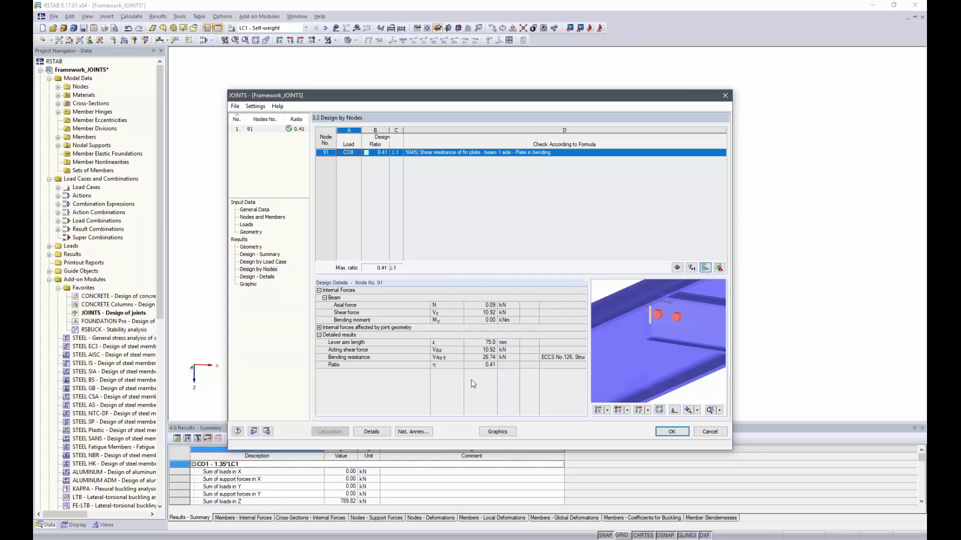
pyautogui.click(258, 277)
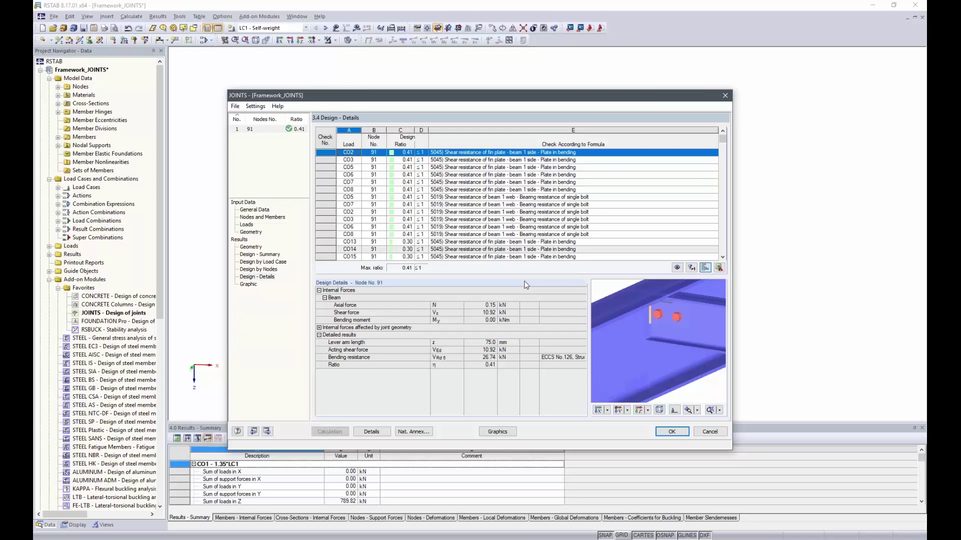
# Step: Inspect the fin plate connection in the results graphic from several angles, switching the supporting beam's outlines on and off again
pyautogui.click(267, 432)
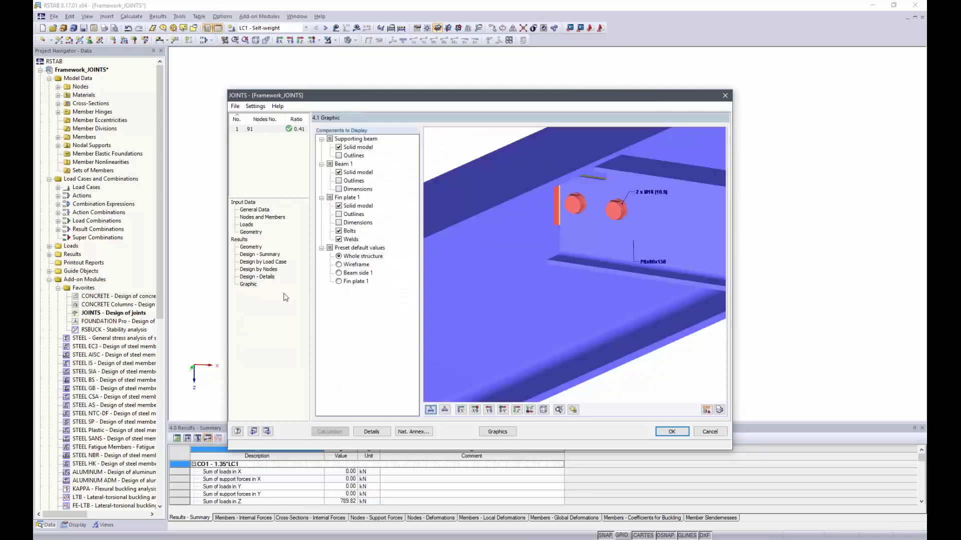
pyautogui.keyDown('ctrl'); pyautogui.moveTo(633, 248); pyautogui.dragTo(521, 241, button='middle'); pyautogui.keyUp('ctrl')
pyautogui.scroll(-2, 577, 260)
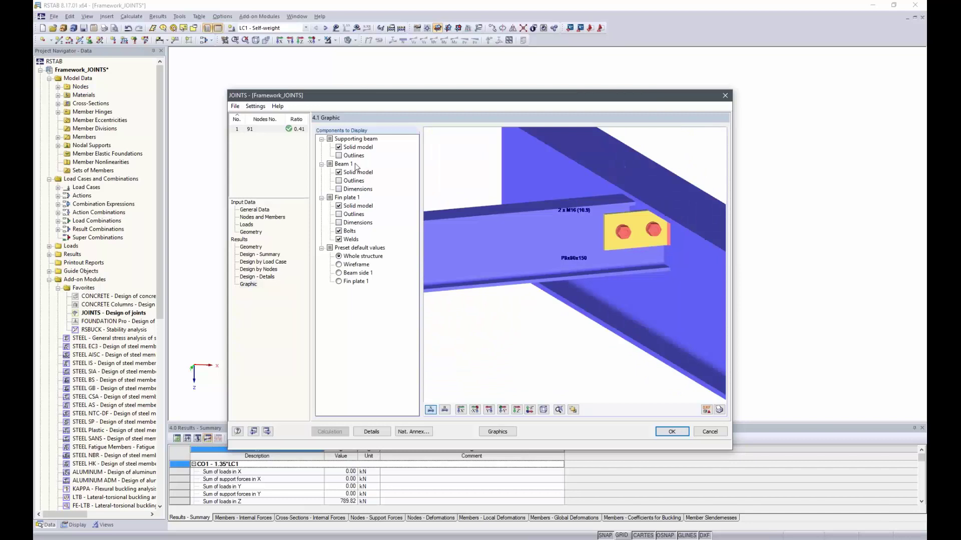
pyautogui.click(341, 158)
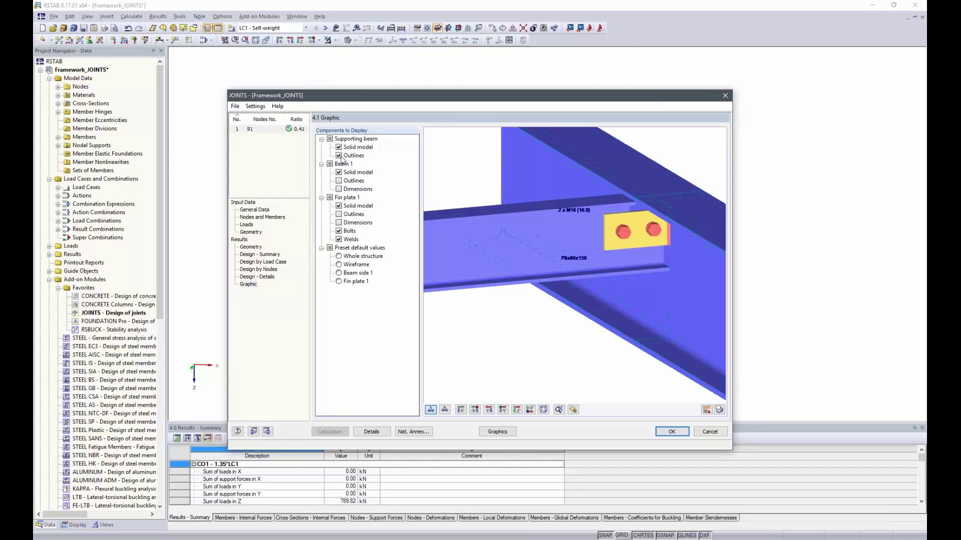
pyautogui.click(341, 157)
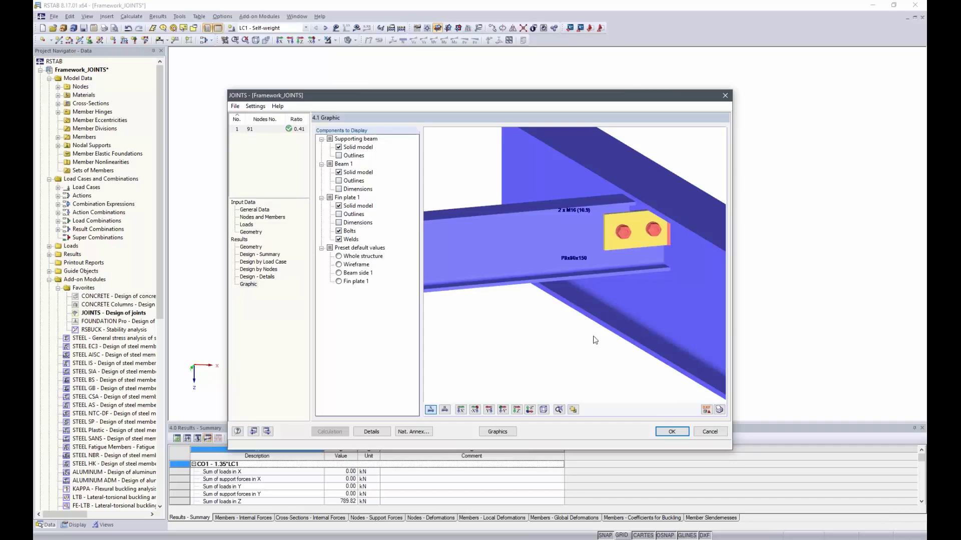
pyautogui.click(708, 411)
pyautogui.moveTo(466, 346); pyautogui.dragTo(539, 300, button='middle')
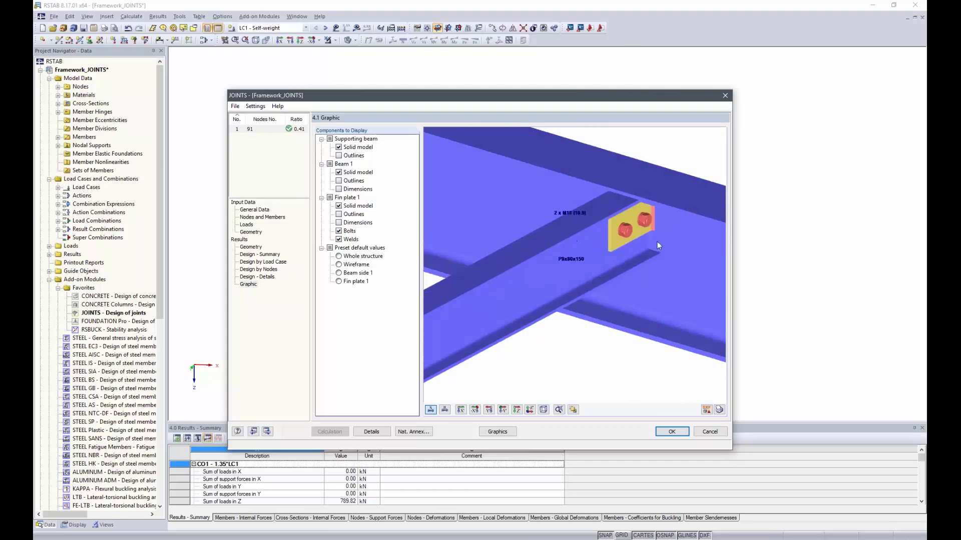
# Step: Create a new JOINTS case, No. 2 "Design of Joints", and set its joint group to Rigid Joints
pyautogui.click(236, 107)
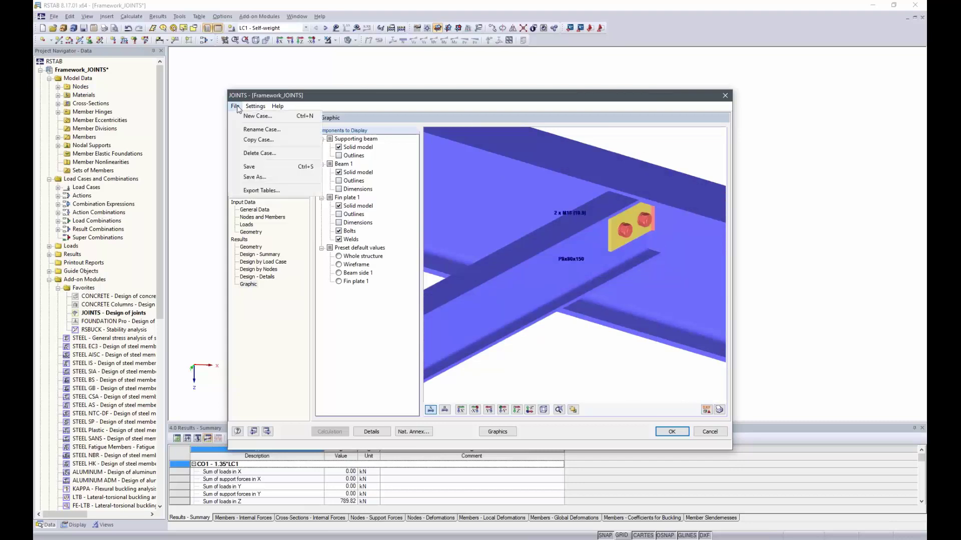
pyautogui.click(248, 116)
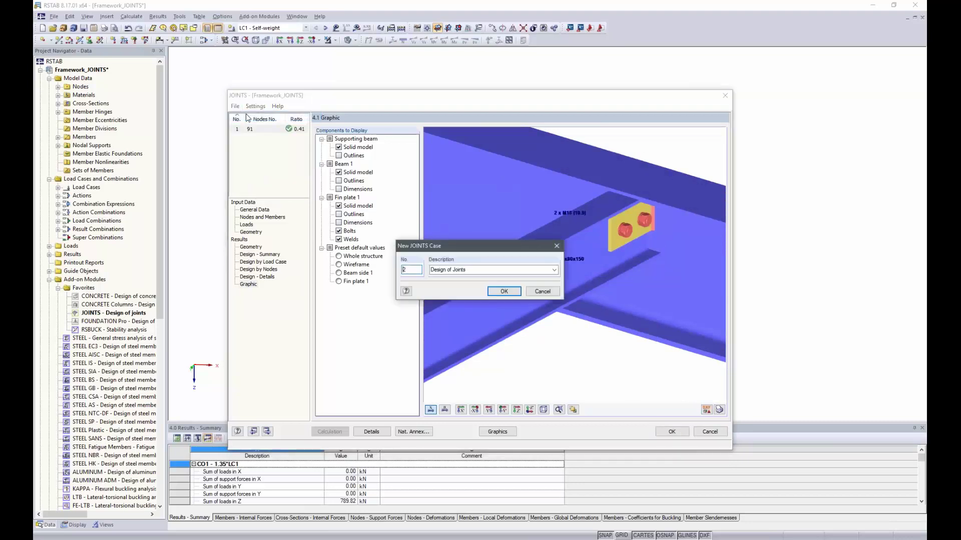
pyautogui.click(504, 291)
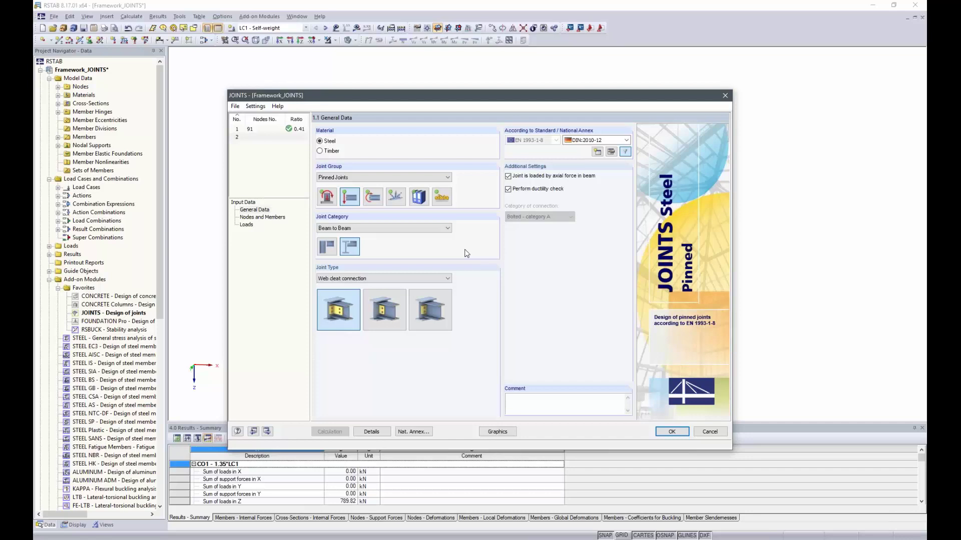
pyautogui.click(360, 176)
pyautogui.click(349, 198)
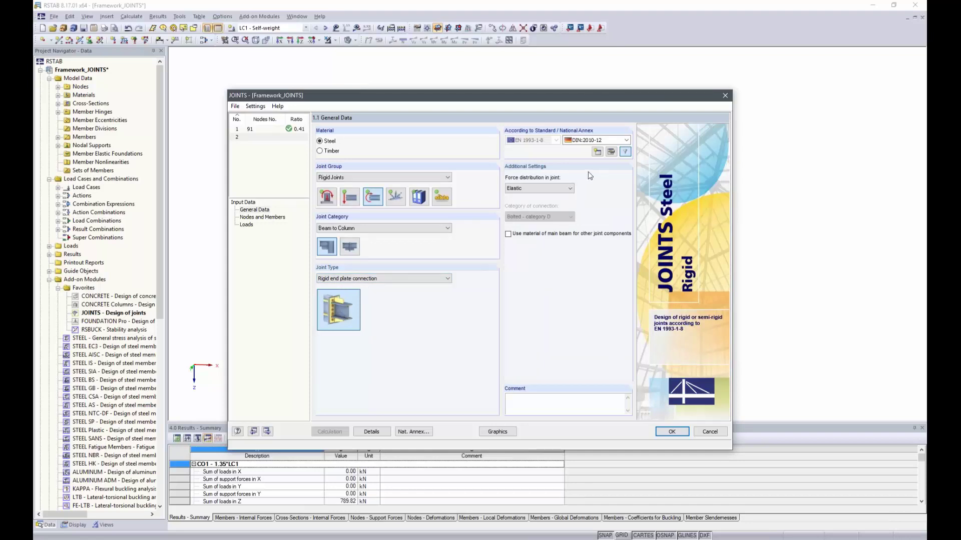
# Step: Set the force distribution in the joint to Elastic and toggle using the main beam's material for other joint components
pyautogui.click(566, 189)
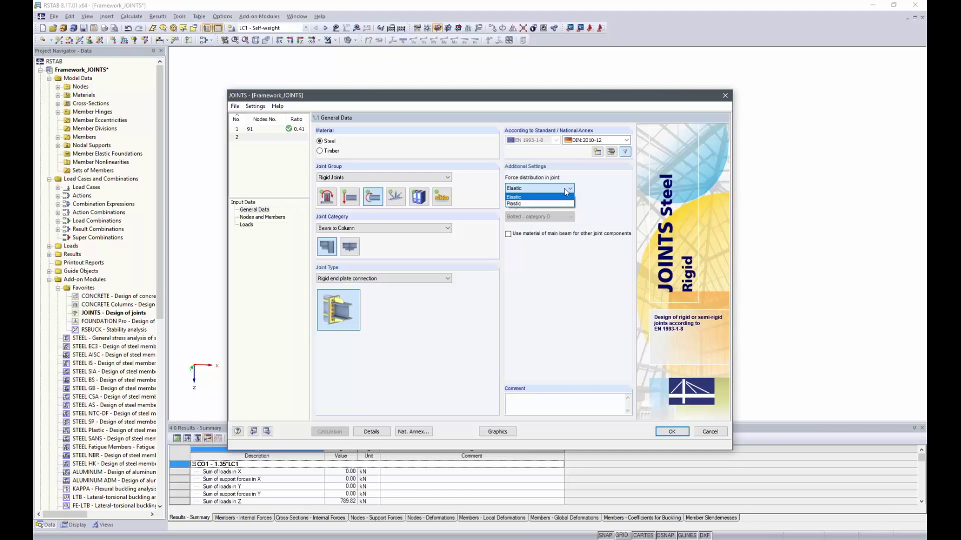
pyautogui.click(565, 189)
pyautogui.click(565, 189)
pyautogui.click(565, 197)
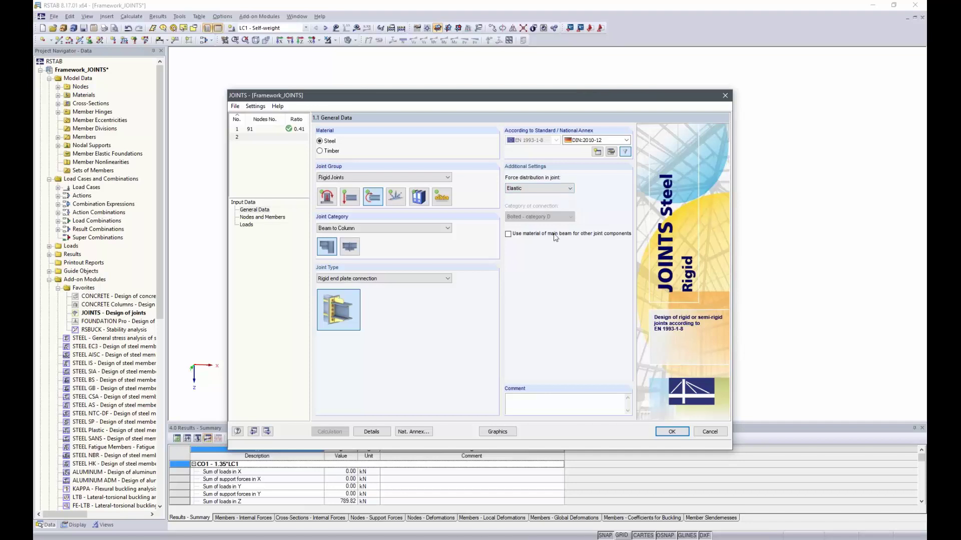
pyautogui.click(509, 235)
# Step: Start picking the joint's nodes in the model and display only the user-defined view Frames, seen from the side
pyautogui.click(257, 220)
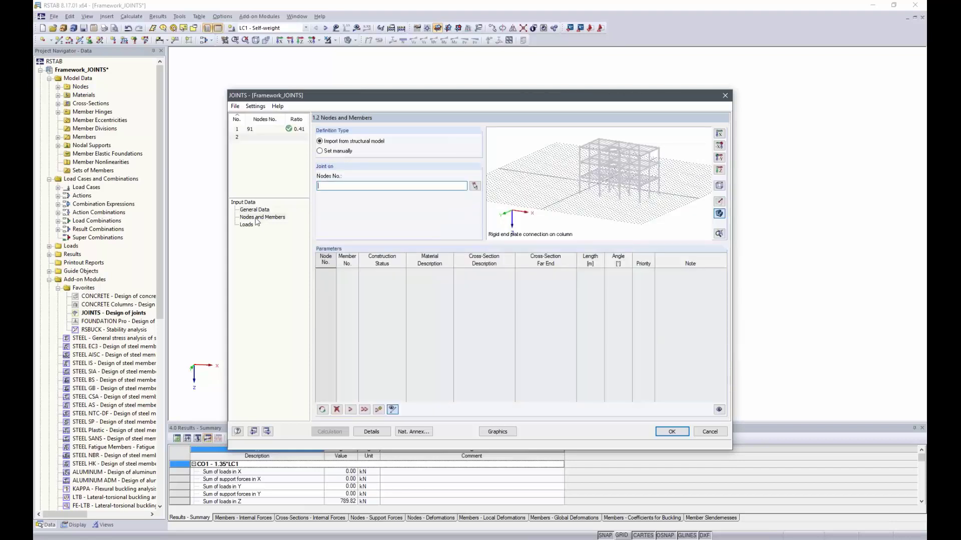
pyautogui.click(474, 186)
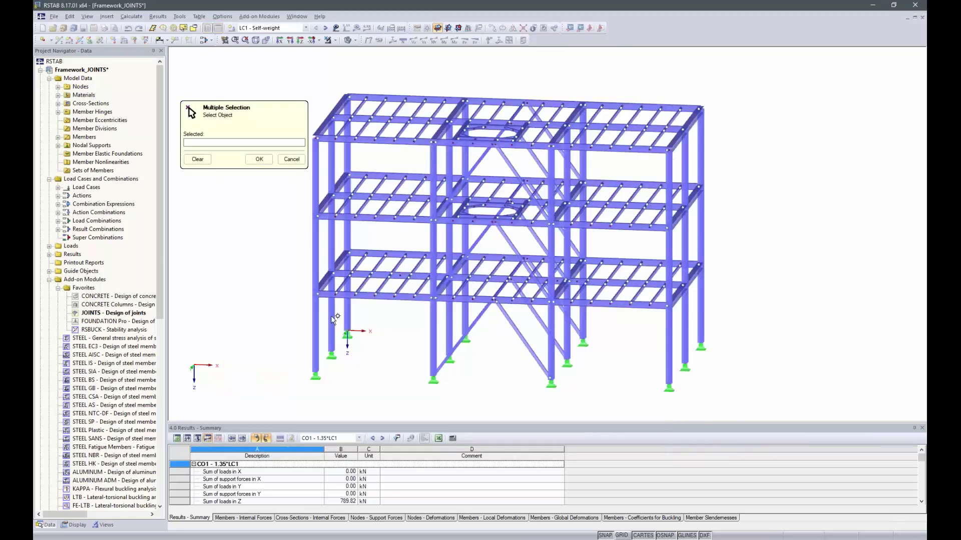
pyautogui.keyDown('ctrl'); pyautogui.moveTo(754, 341); pyautogui.dragTo(631, 362, button='middle'); pyautogui.keyUp('ctrl')
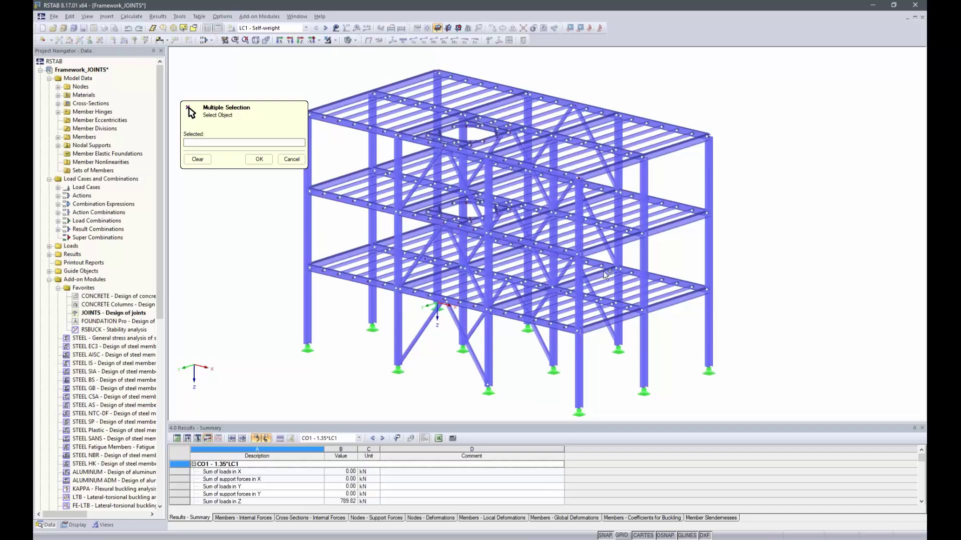
pyautogui.keyDown('ctrl'); pyautogui.moveTo(817, 320); pyautogui.dragTo(757, 291, button='middle'); pyautogui.keyUp('ctrl')
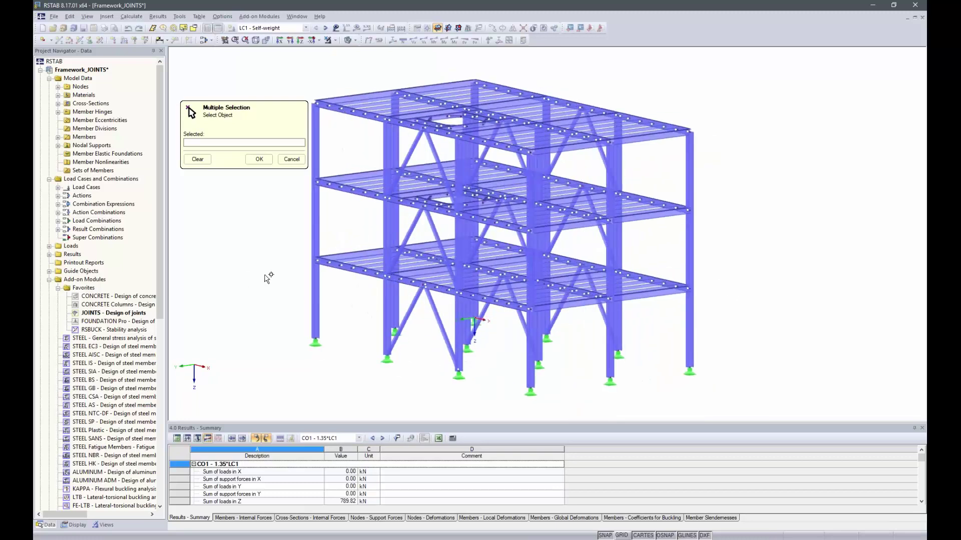
pyautogui.click(103, 525)
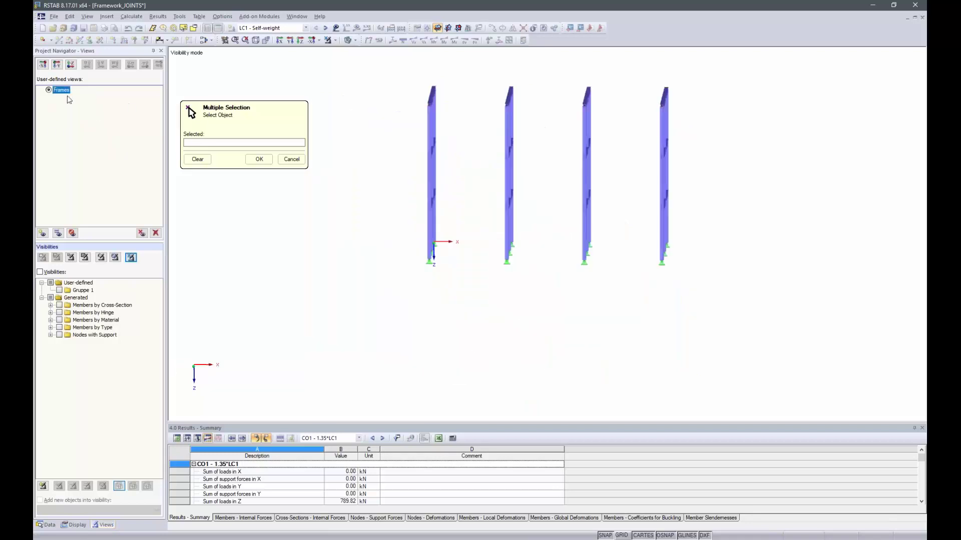
pyautogui.keyDown('ctrl'); pyautogui.moveTo(791, 195); pyautogui.dragTo(560, 179, button='middle'); pyautogui.keyUp('ctrl')
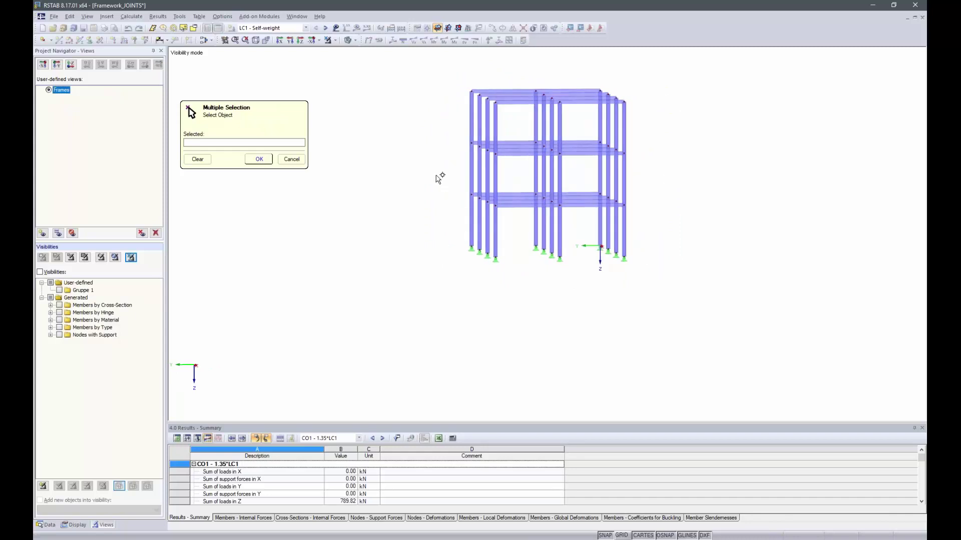
# Step: Assign the joint to the first-floor outer column nodes 13,19,26,32,56,62,69,75 and accept the default connection geometry
pyautogui.moveTo(439, 176); pyautogui.dragTo(511, 219)
pyautogui.moveTo(588, 179); pyautogui.dragTo(643, 230)
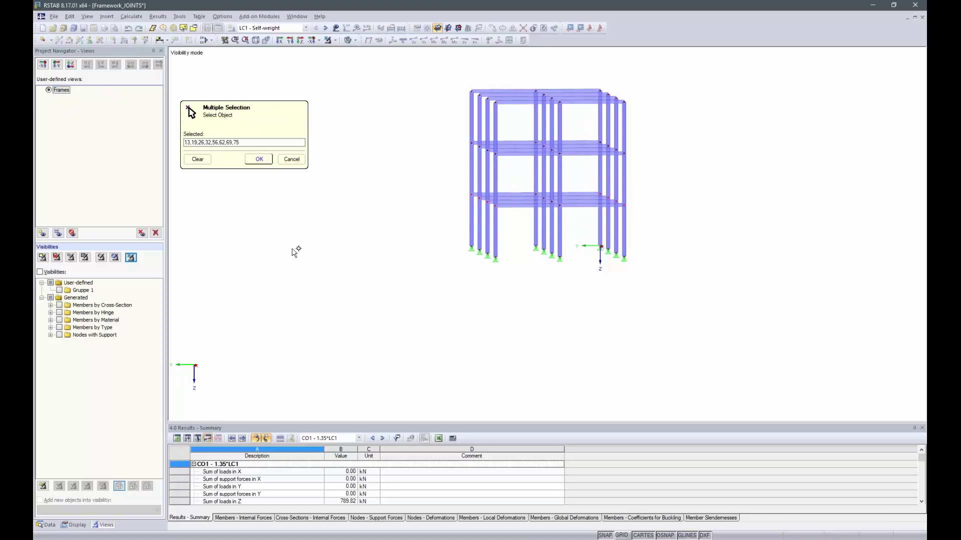
pyautogui.click(258, 159)
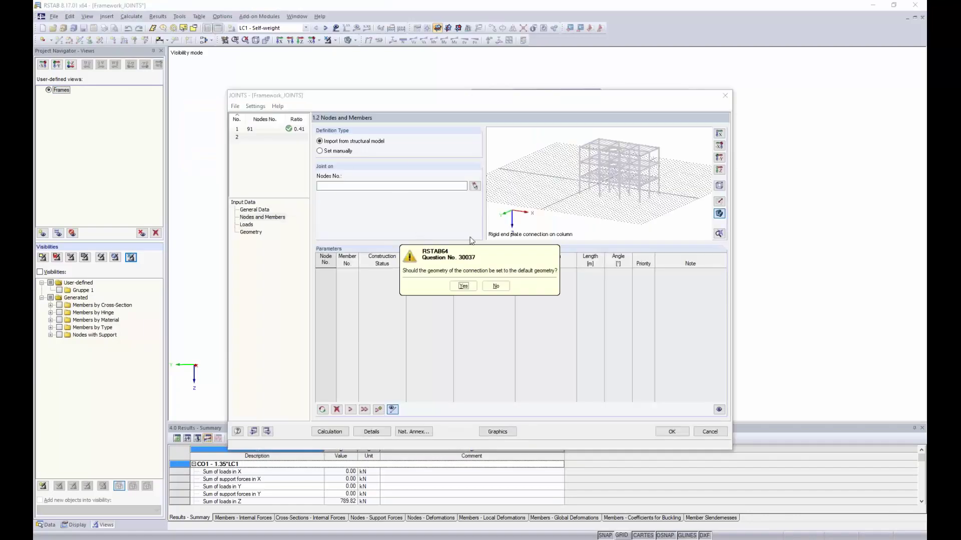
pyautogui.click(464, 286)
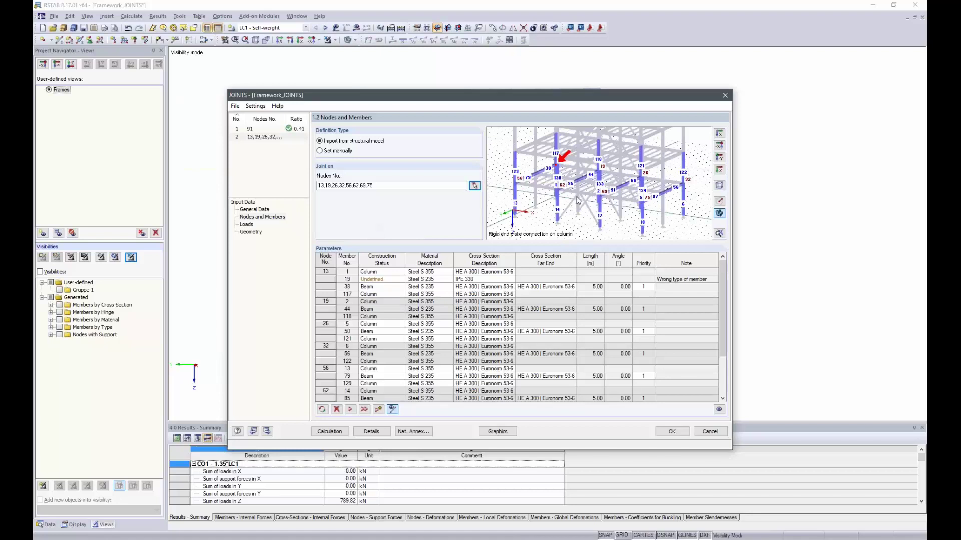
# Step: Check the members listed at the joint nodes and set the construction status of member 19 at node 13 to Inactive
pyautogui.click(380, 316)
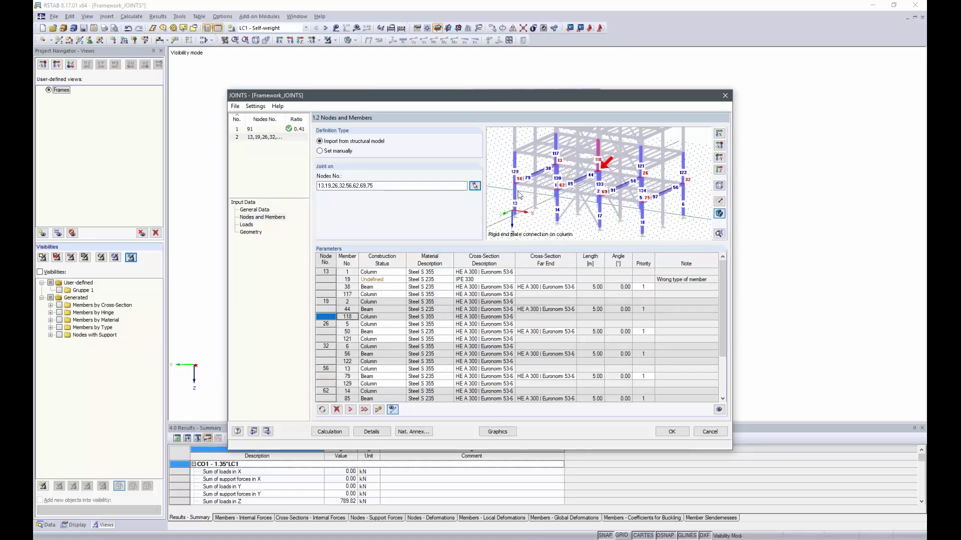
pyautogui.scroll(3, 517, 197)
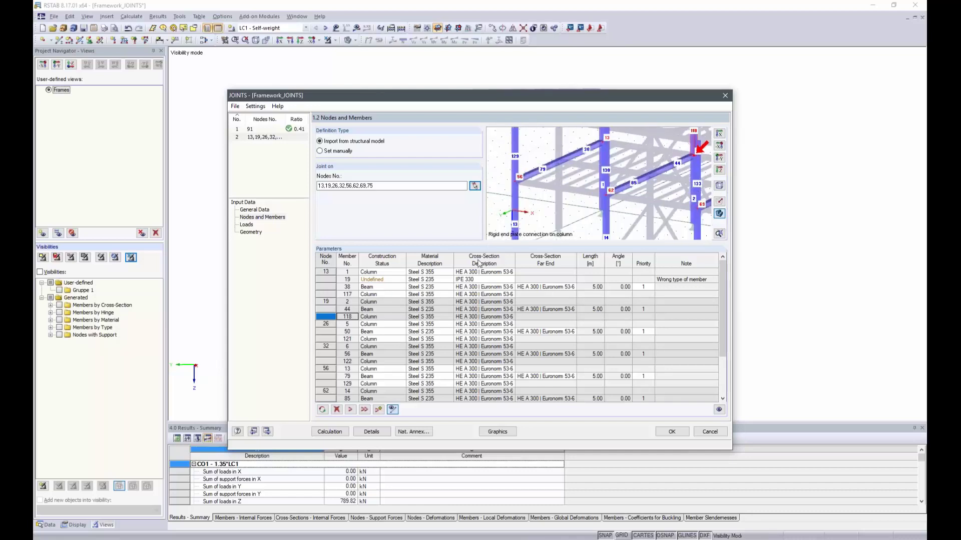
pyautogui.scroll(-1, 722, 361)
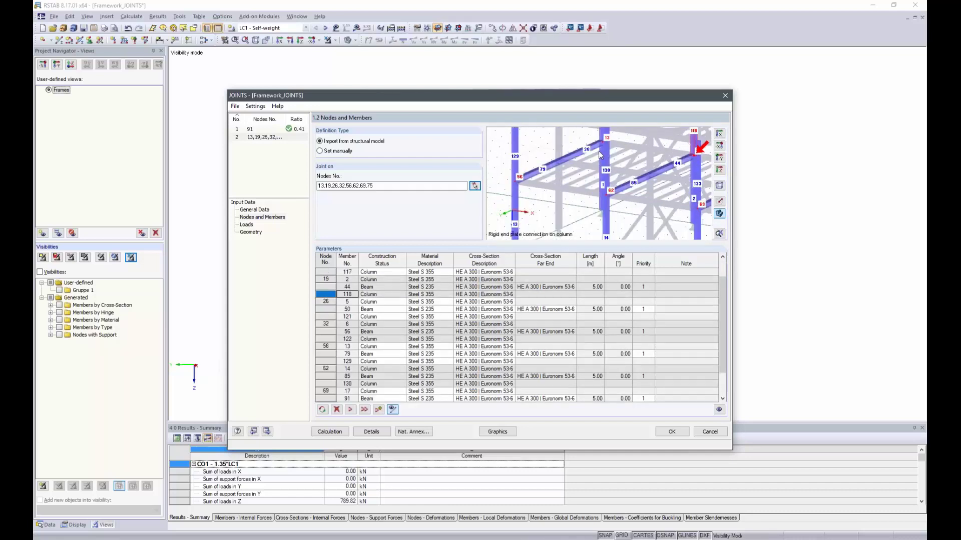
pyautogui.moveTo(599, 151); pyautogui.dragTo(596, 179, button='middle')
pyautogui.scroll(1, 342, 282)
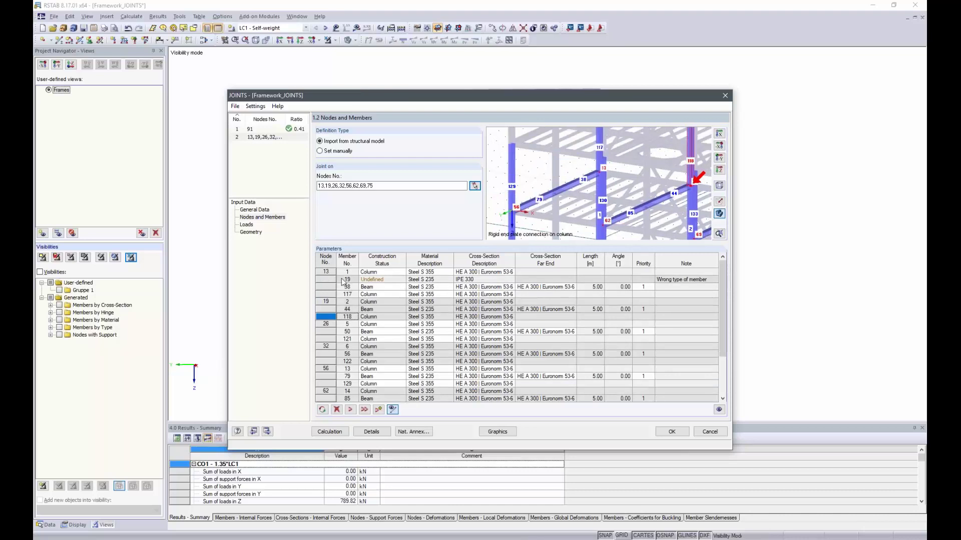
pyautogui.click(391, 279)
pyautogui.keyDown('ctrl'); pyautogui.moveTo(566, 188); pyautogui.dragTo(607, 180, button='middle'); pyautogui.keyUp('ctrl')
pyautogui.scroll(3, 608, 179)
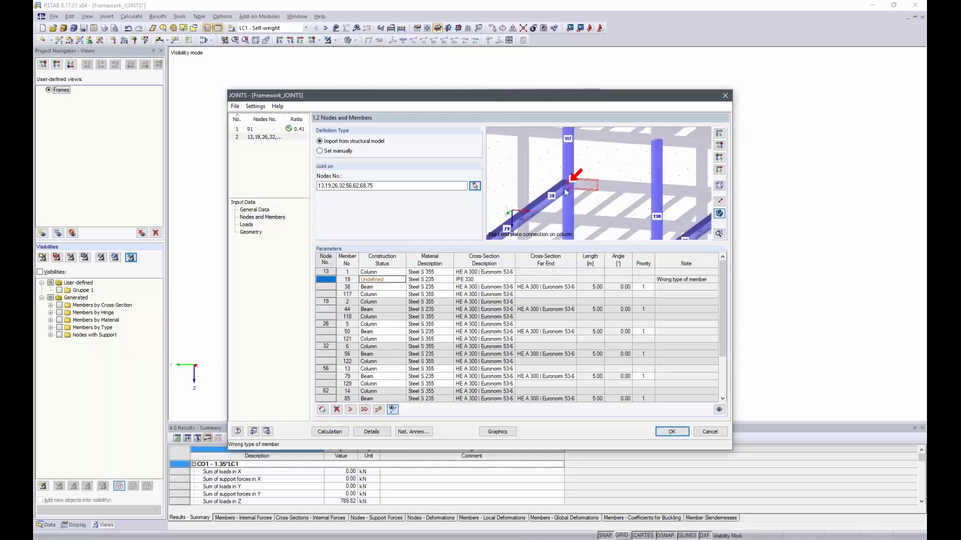
pyautogui.click(399, 279)
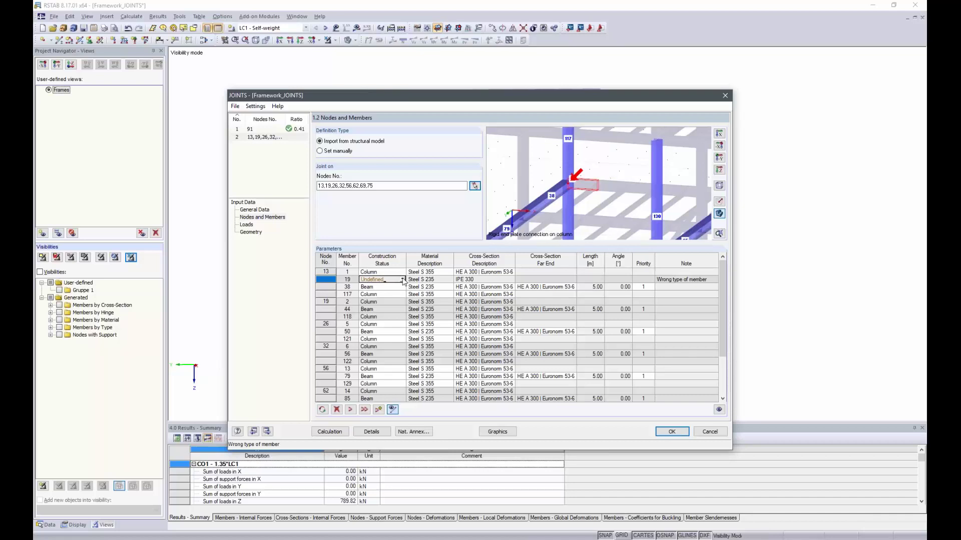
pyautogui.click(402, 280)
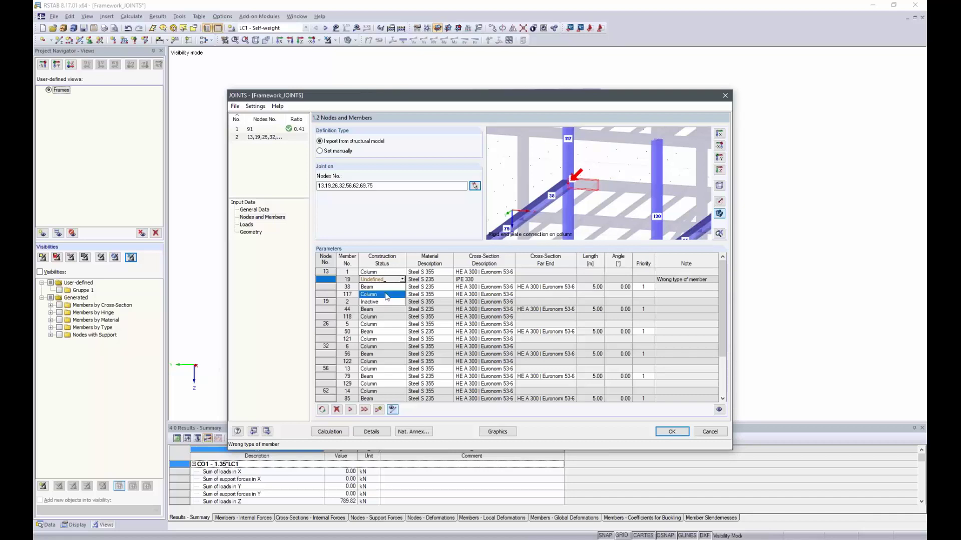
pyautogui.click(384, 303)
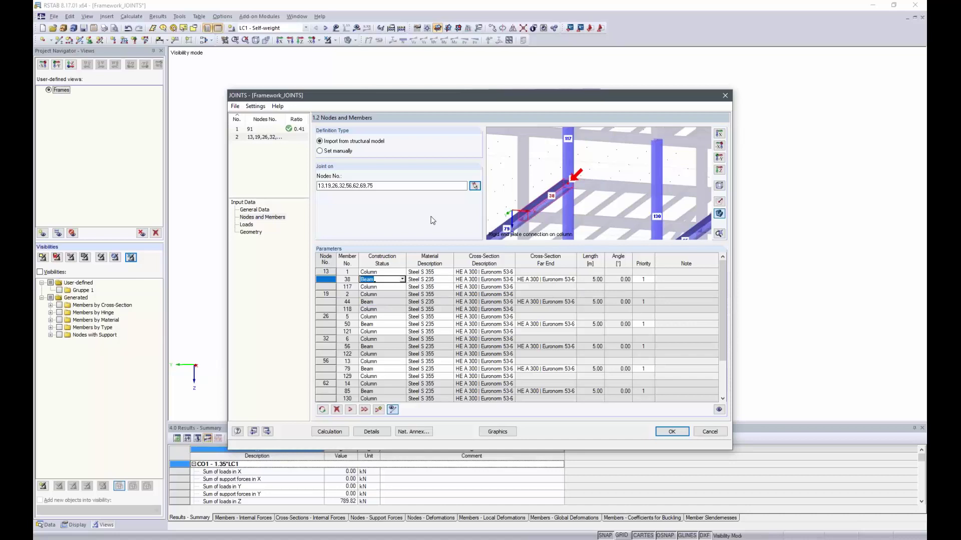
# Step: Add the result combination RC1, ULS (STR/GEO) - Permanent / transient - Eq. 6.10, to the loads selected for design
pyautogui.click(247, 225)
pyautogui.scroll(-3, 445, 220)
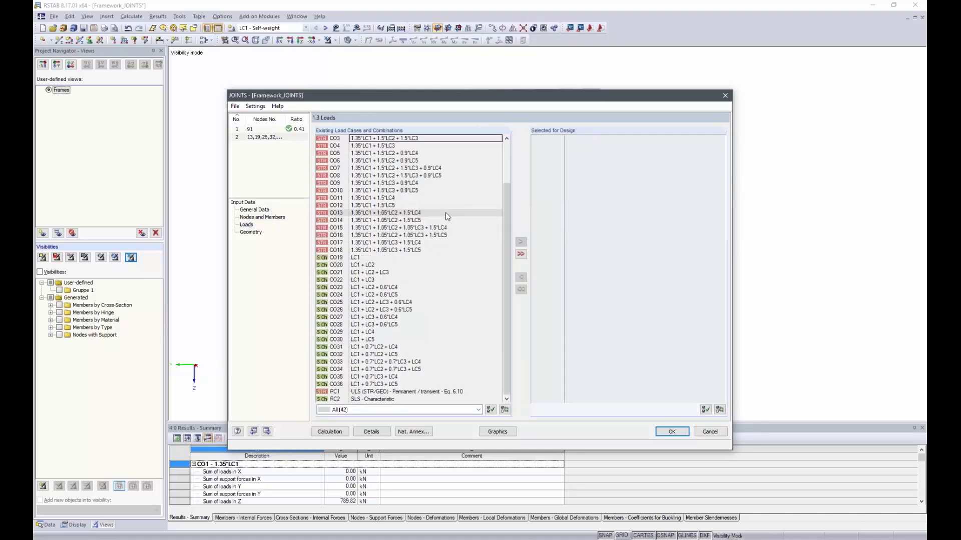
pyautogui.click(347, 394)
pyautogui.doubleClick(347, 394)
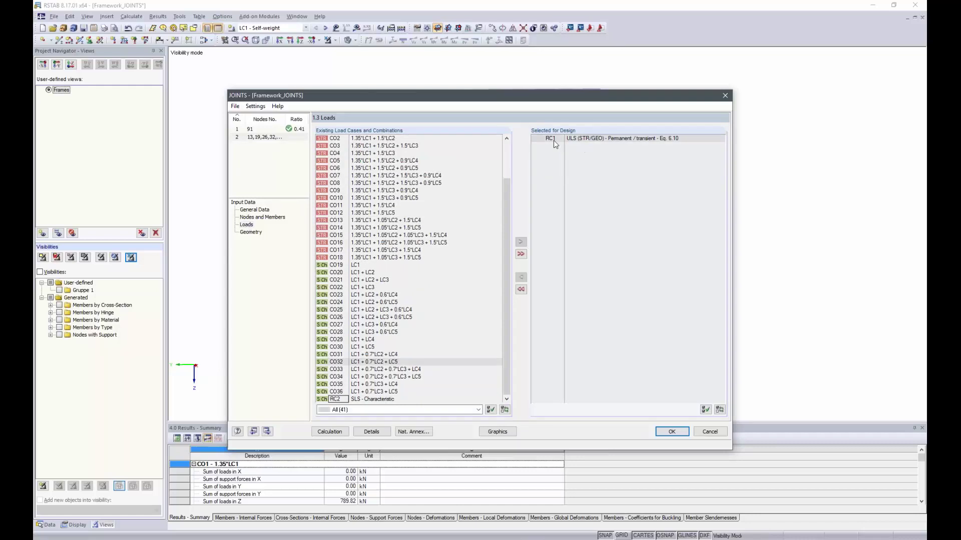
# Step: Set the lower flange arrangement of Beam 1 to Taper in the joint geometry
pyautogui.click(250, 232)
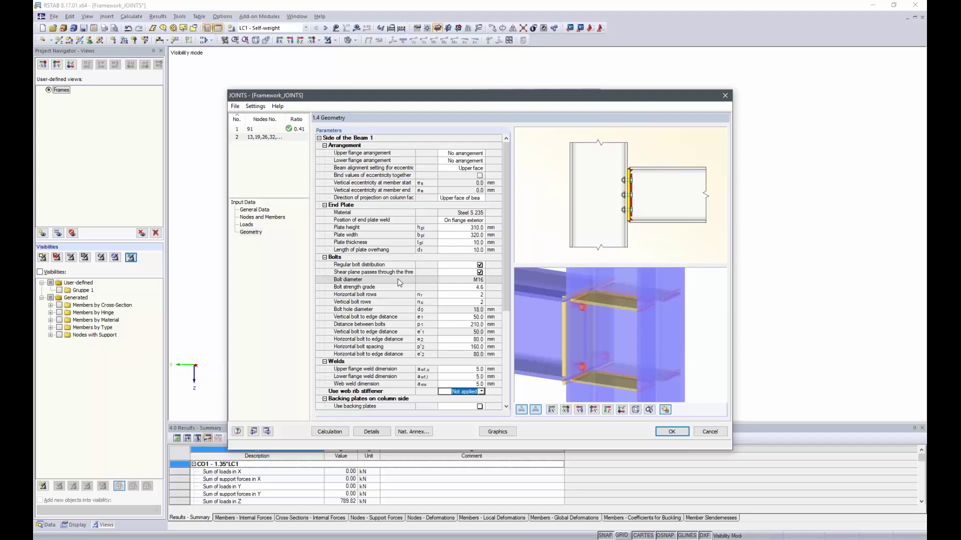
pyautogui.moveTo(617, 341); pyautogui.dragTo(758, 346)
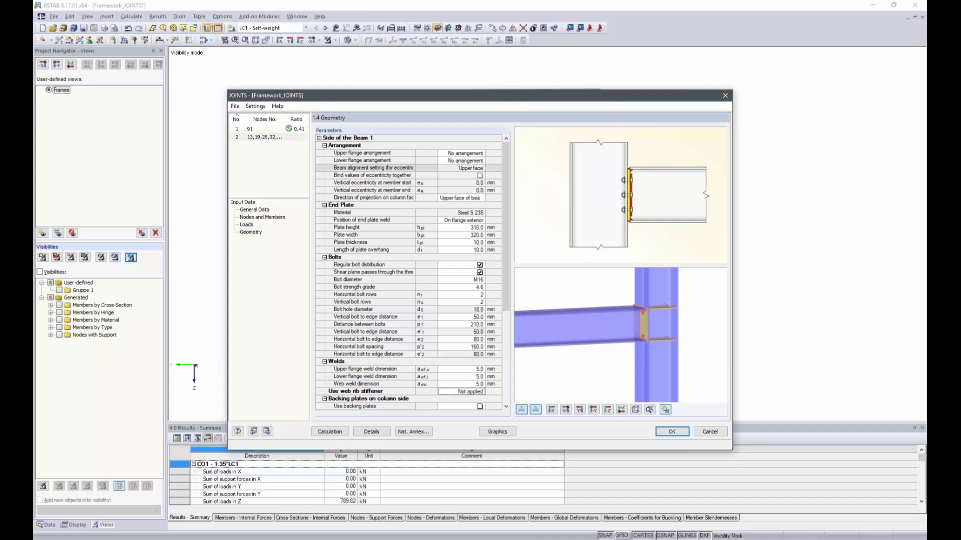
pyautogui.click(468, 160)
pyautogui.click(471, 160)
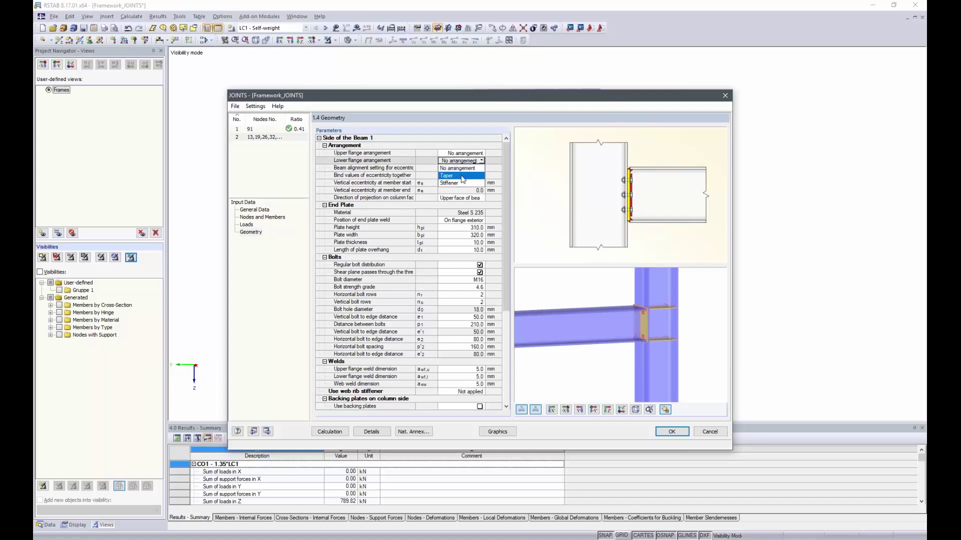
pyautogui.click(461, 175)
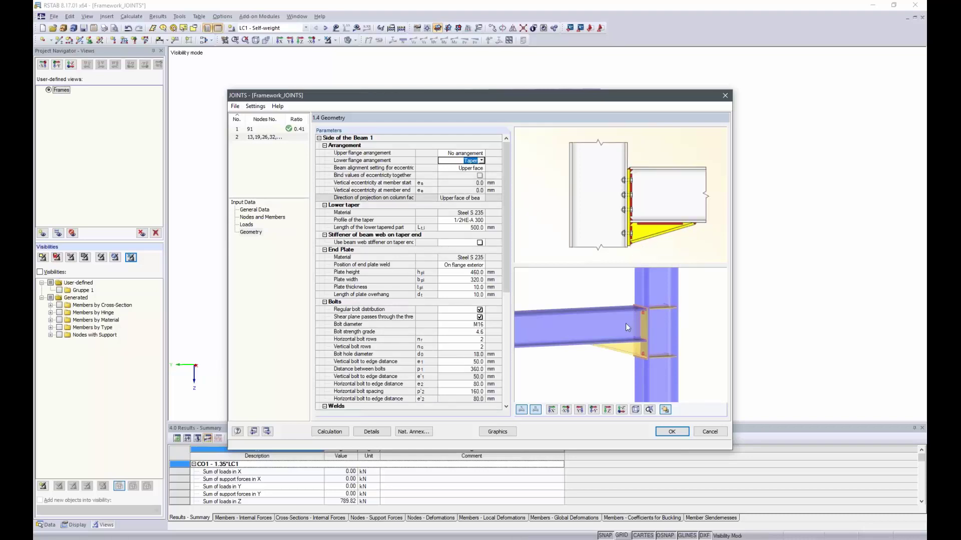
# Step: Choose a parametric thin-walled symmetric T-section from the cross-section library for the profile of the lower taper
pyautogui.click(470, 221)
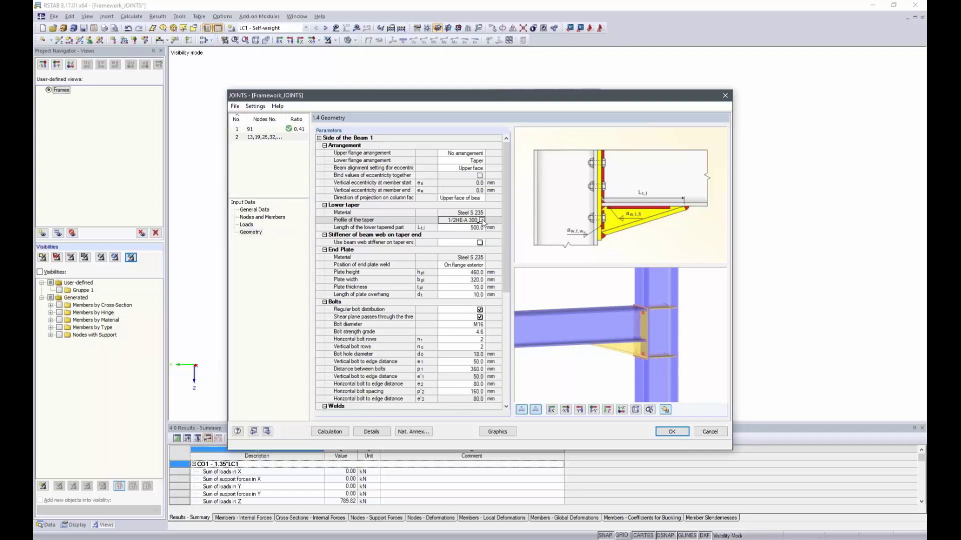
pyautogui.click(481, 221)
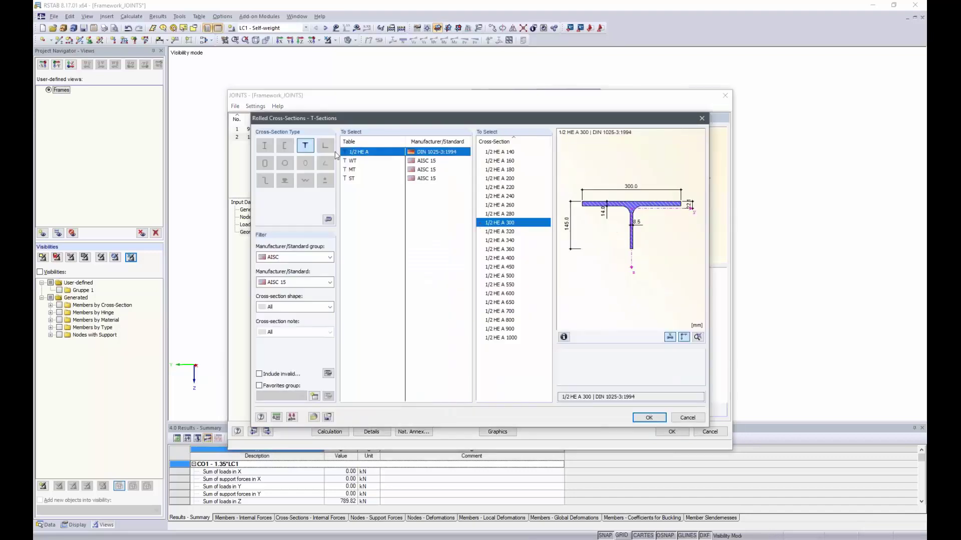
pyautogui.click(328, 221)
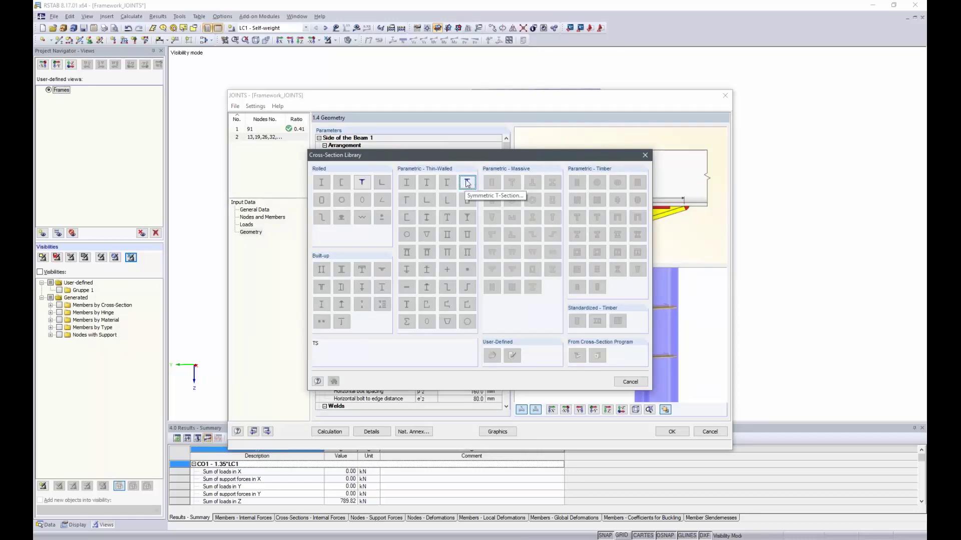
pyautogui.click(463, 185)
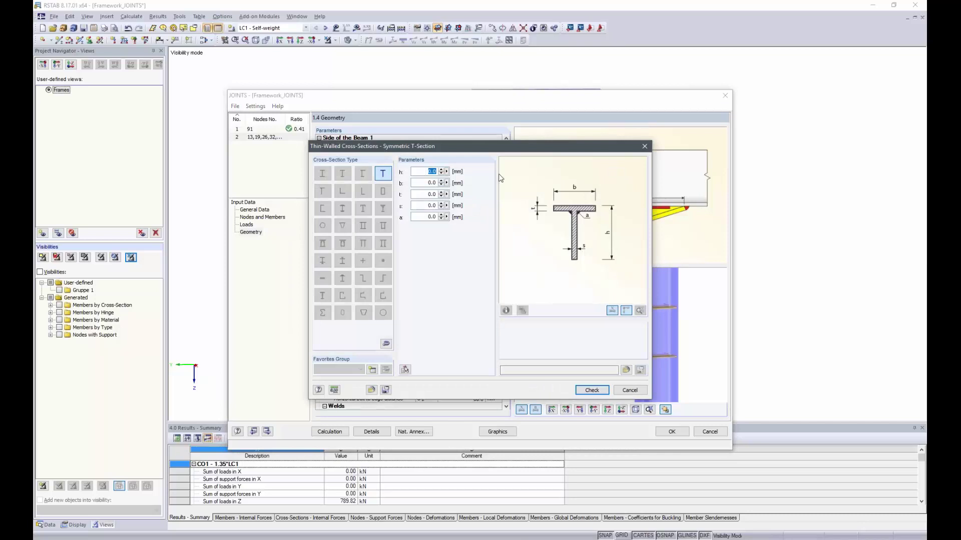
# Step: Define the taper's T-section with h 200, b 300, t 15, s 10 and a 5 mm, and apply it
pyautogui.write('202')
pyautogui.press('Tab')
pyautogui.write('300')
pyautogui.press('Tab')
pyautogui.write('15')
pyautogui.press('Tab')
pyautogui.write('10')
pyautogui.press('Tab')
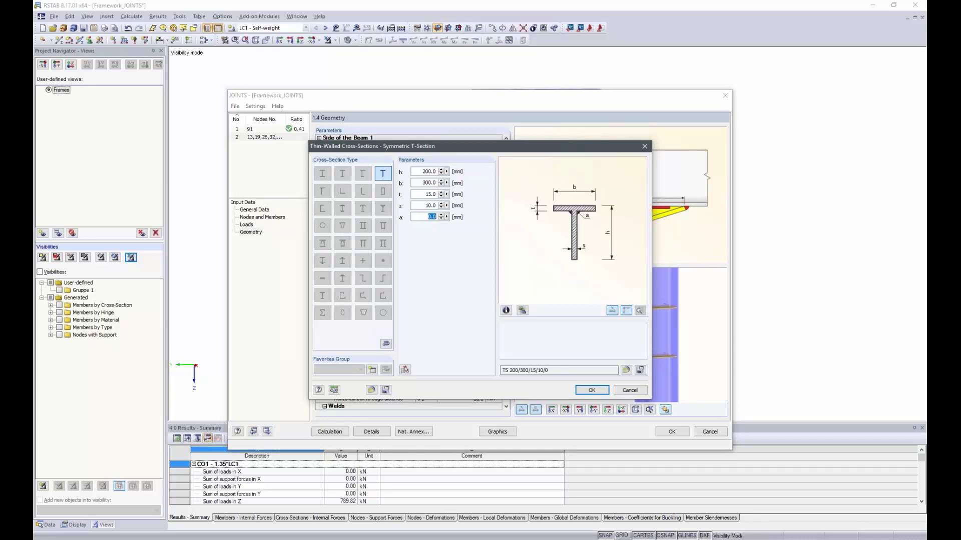
pyautogui.write('5')
pyautogui.click(589, 392)
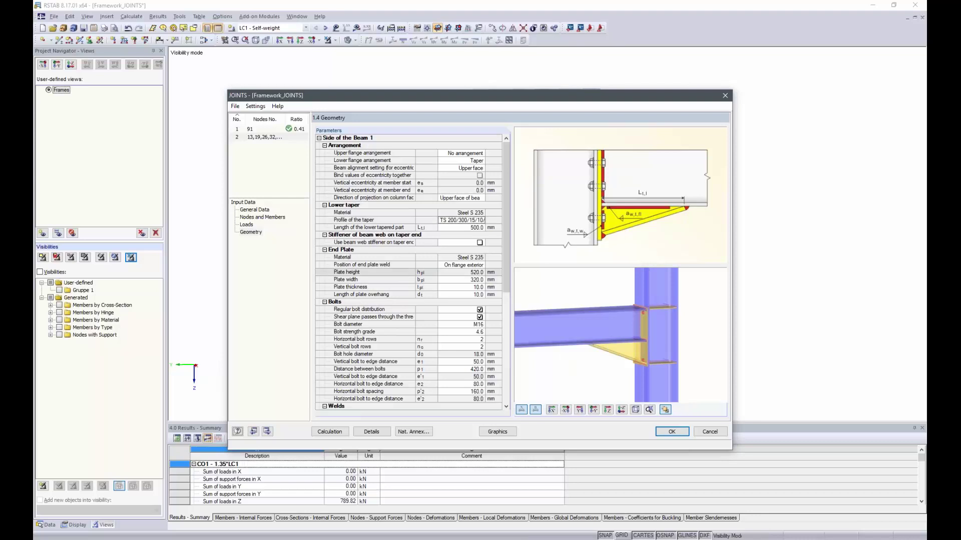
# Step: Set the length of the lower tapered part to 400 mm
pyautogui.click(463, 228)
pyautogui.write('400')
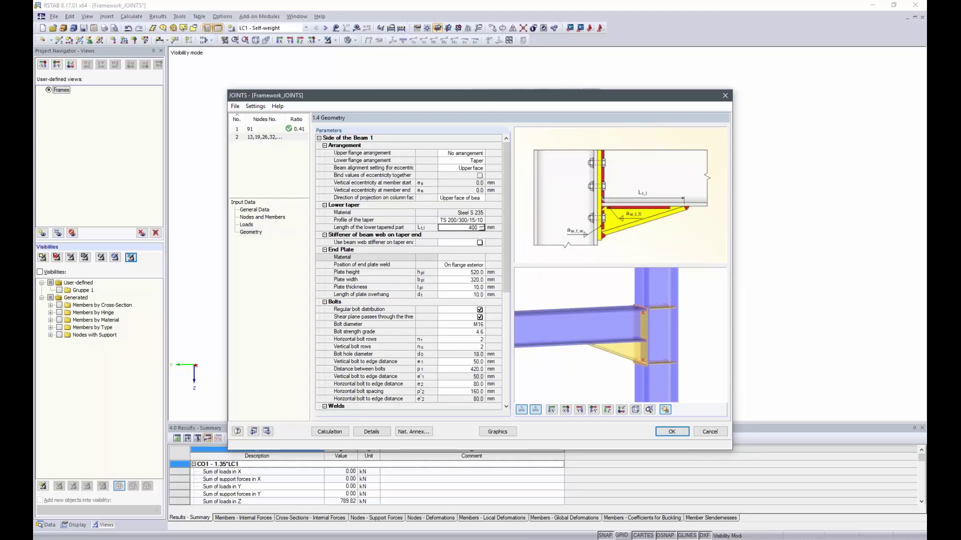
pyautogui.click(461, 280)
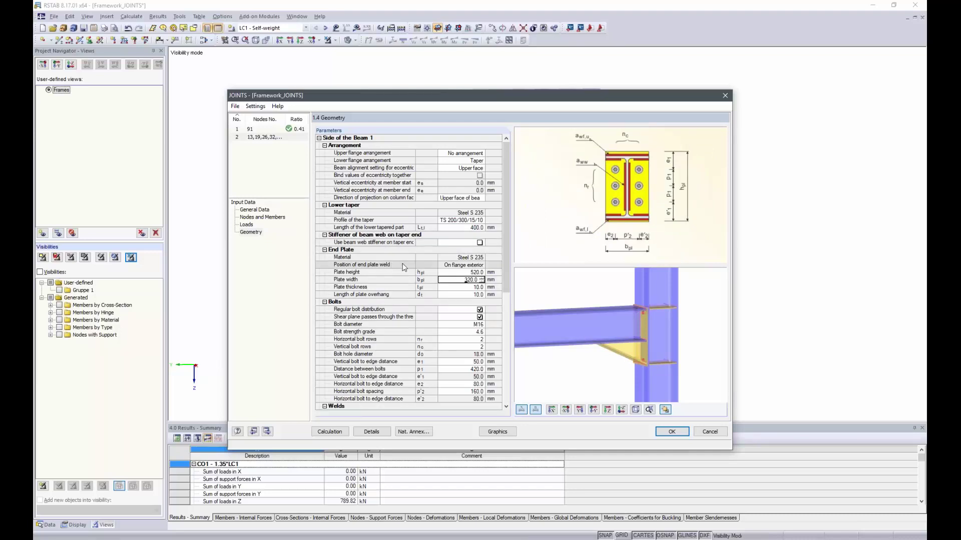
# Step: Set the position of the end plate weld to On flange face and check the plate in the joint graphic
pyautogui.click(457, 265)
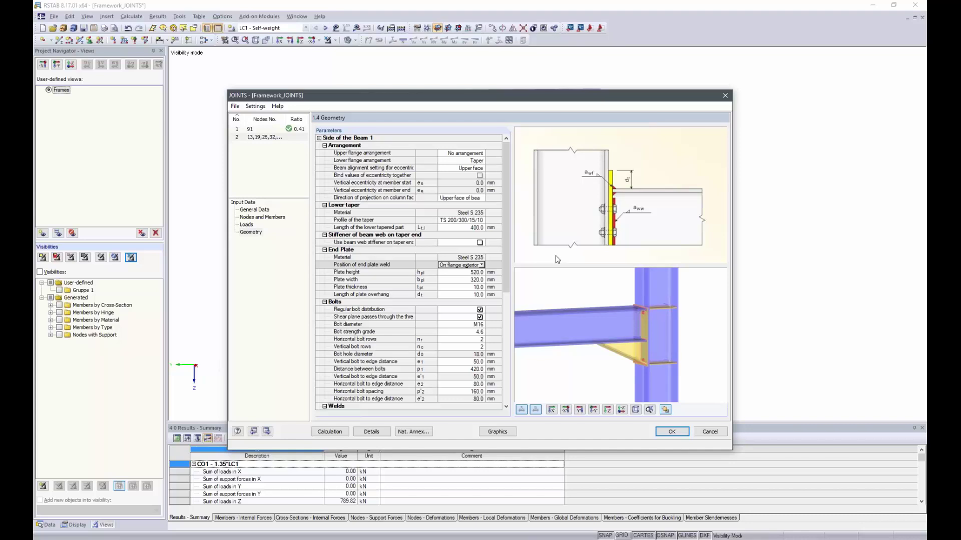
pyautogui.click(482, 265)
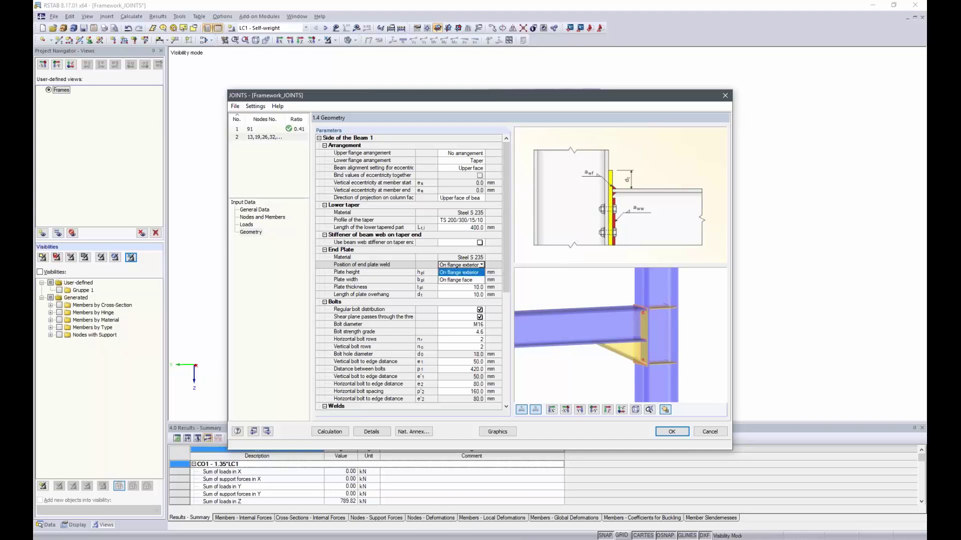
pyautogui.click(456, 283)
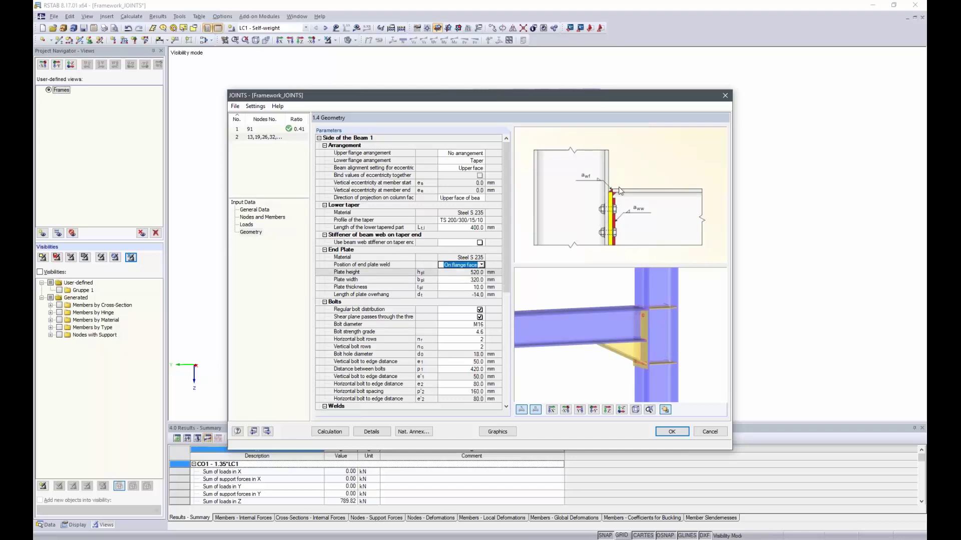
pyautogui.scroll(3, 644, 299)
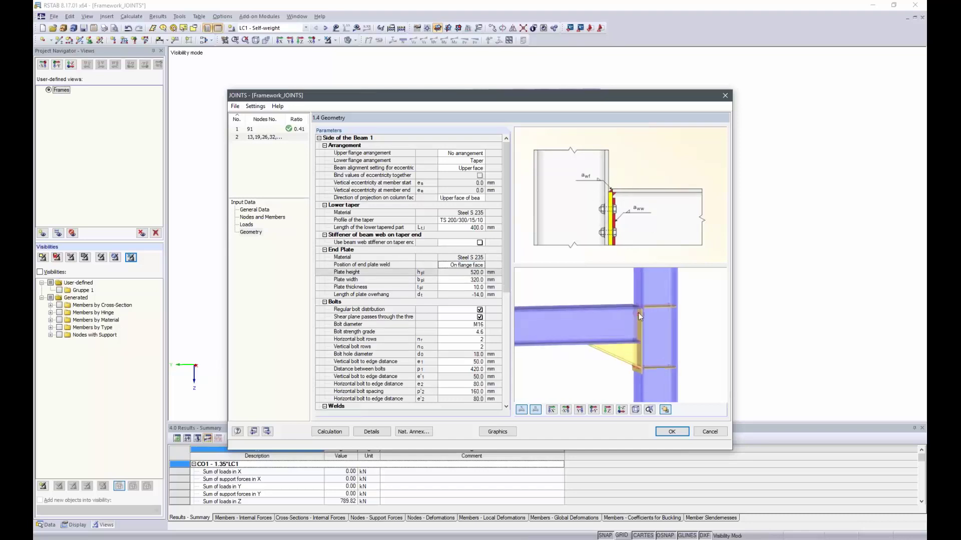
# Step: Set the end plate's height to 500 mm, width to 300 mm and thickness to 25 mm
pyautogui.scroll(3, 644, 299)
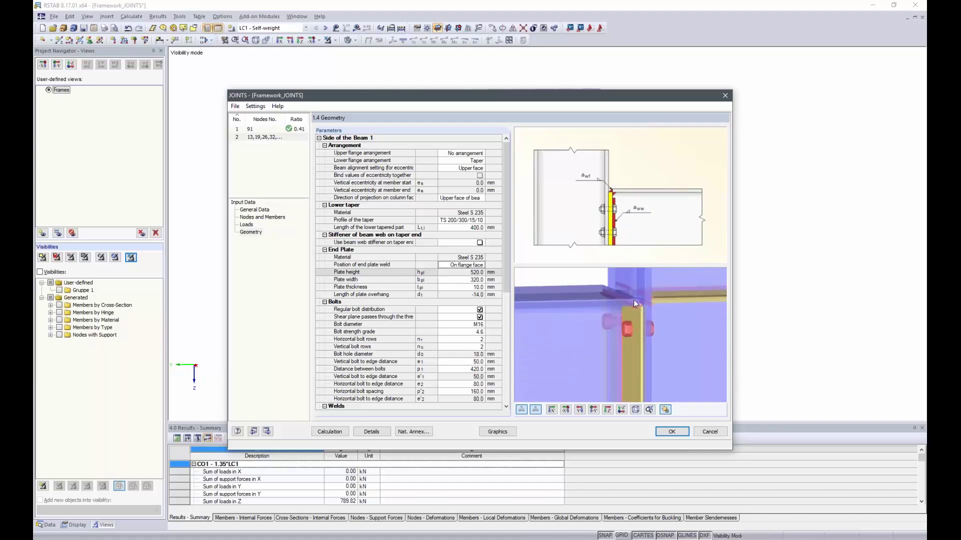
pyautogui.click(463, 273)
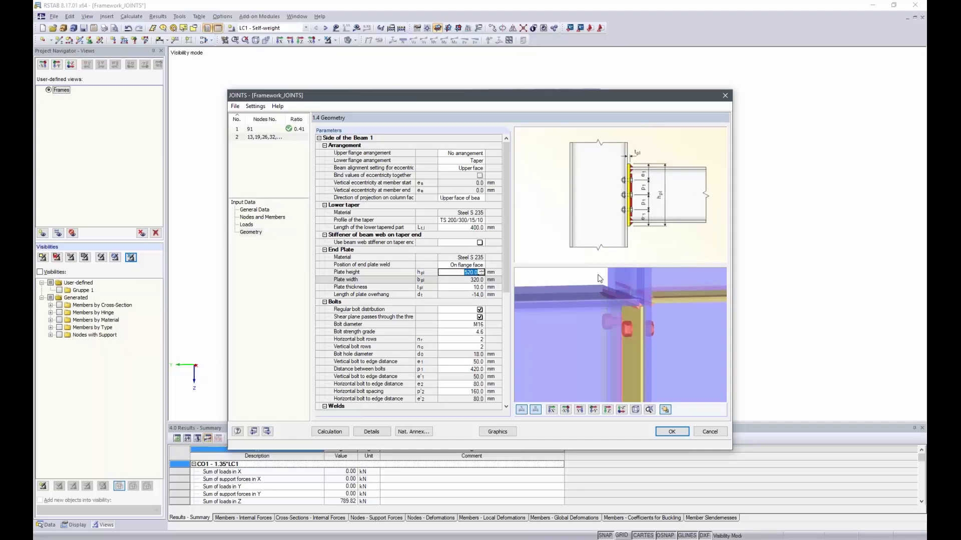
pyautogui.write('50')
pyautogui.press('Tab')
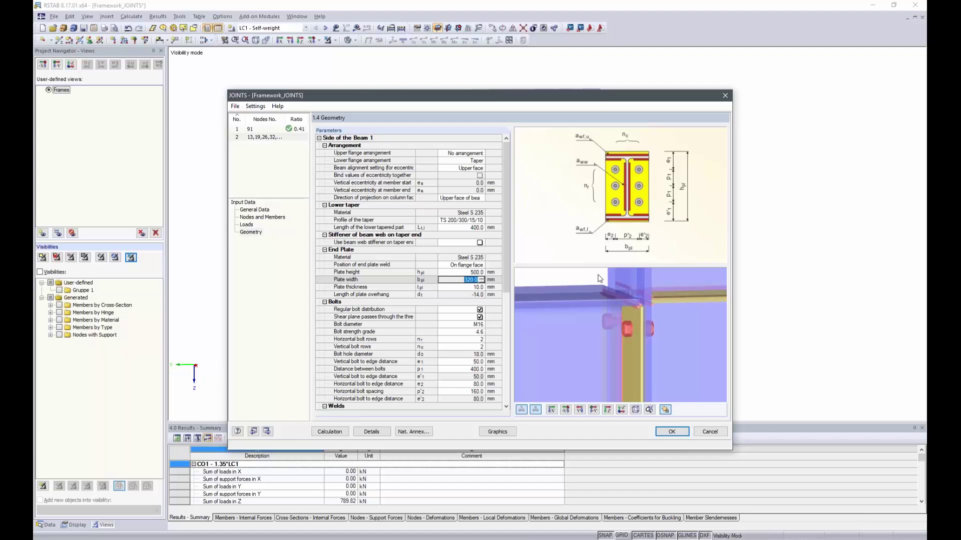
pyautogui.write('300')
pyautogui.press('Return')
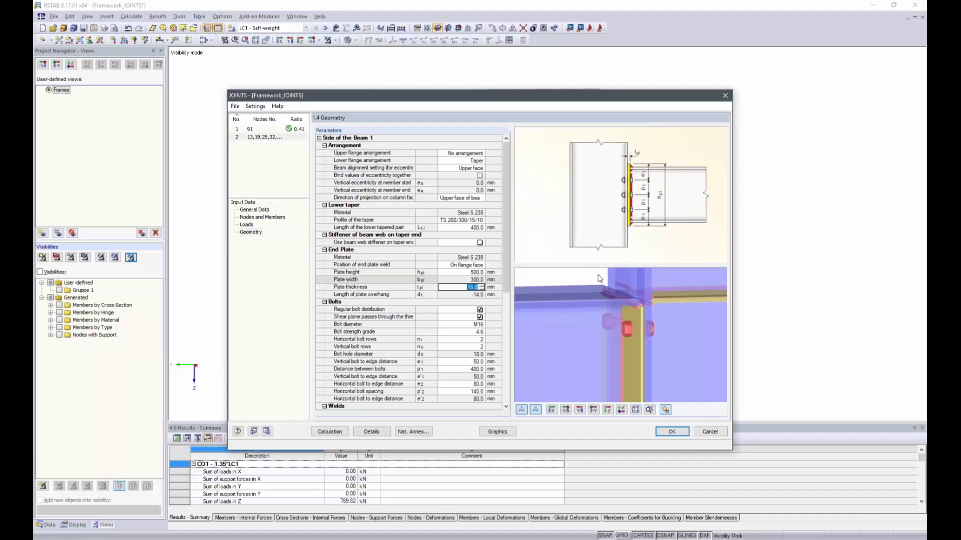
pyautogui.write('25')
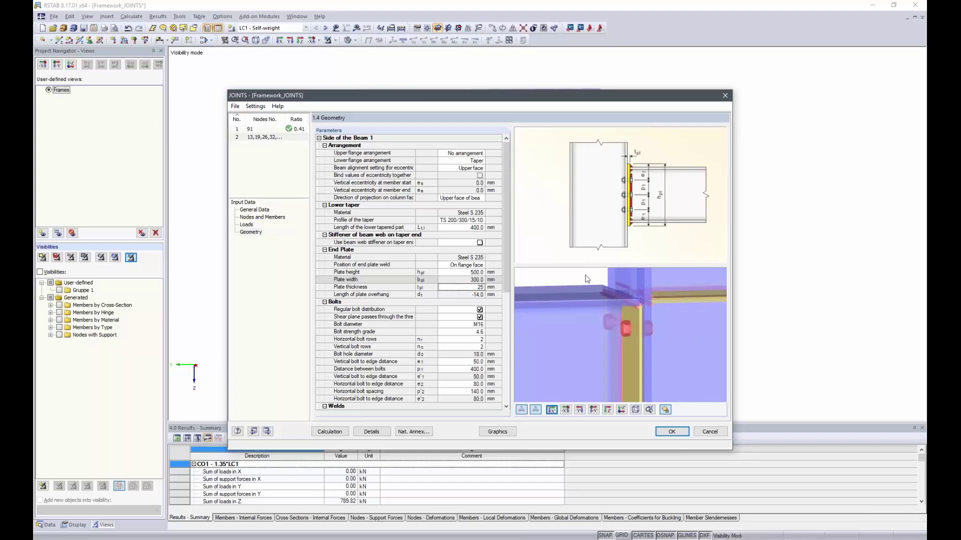
# Step: Inspect the end plate's fit at the taper in the joint graphic and turn off the regular bolt distribution
pyautogui.scroll(-3, 597, 313)
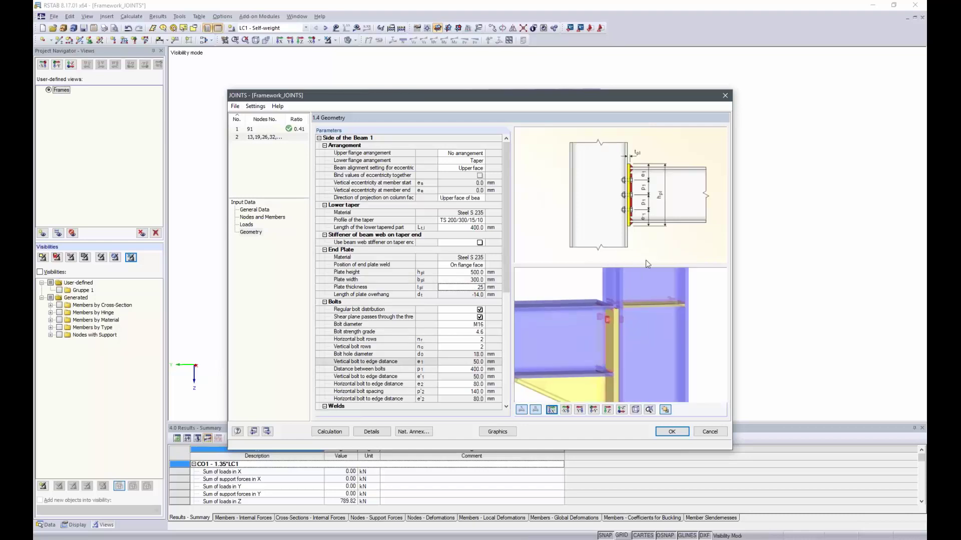
pyautogui.scroll(-2, 650, 319)
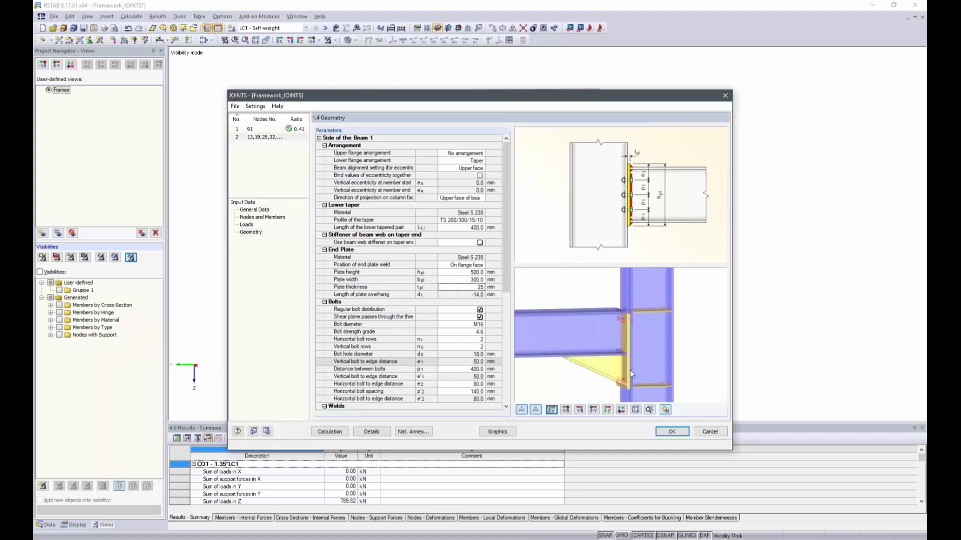
pyautogui.scroll(1, 624, 399)
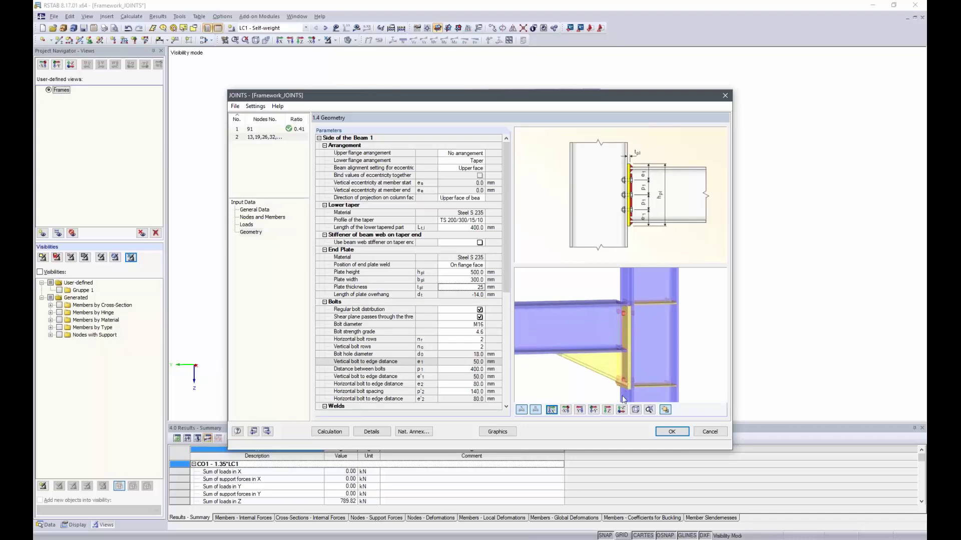
pyautogui.scroll(4, 624, 399)
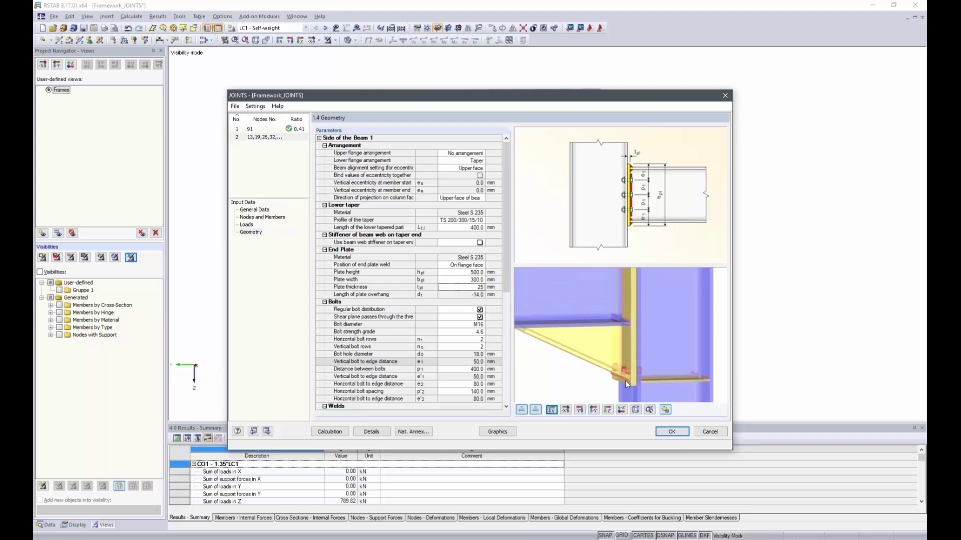
pyautogui.keyDown('ctrl'); pyautogui.moveTo(623, 350); pyautogui.dragTo(607, 364, button='middle'); pyautogui.keyUp('ctrl')
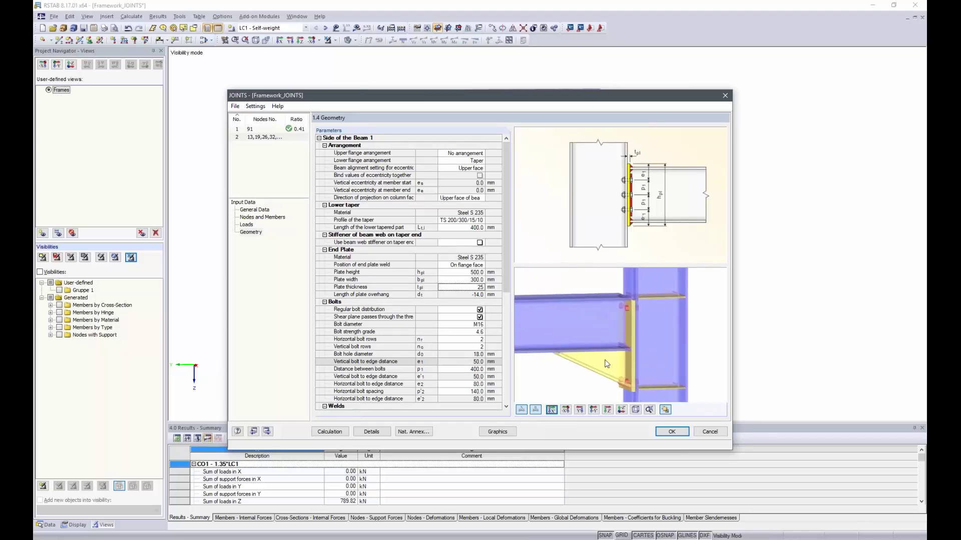
pyautogui.press('Up')
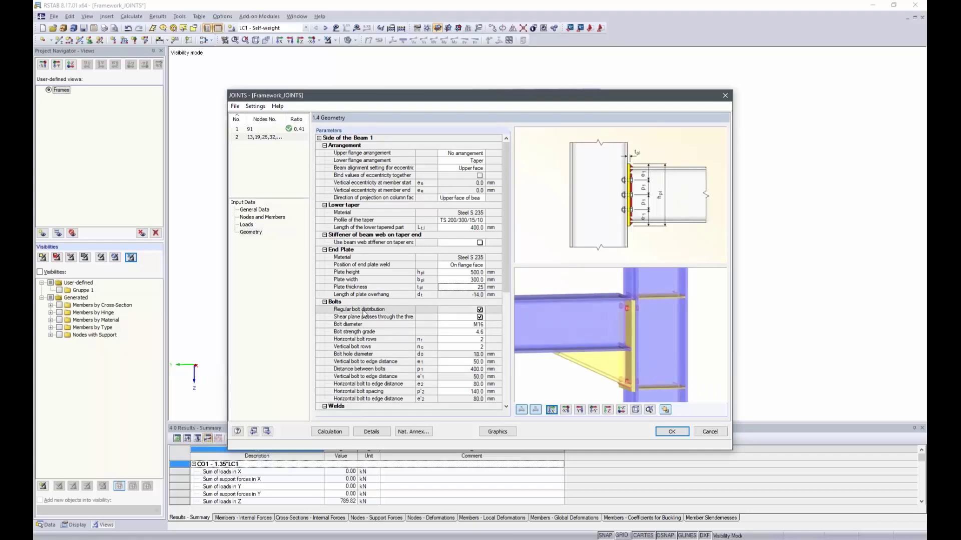
pyautogui.click(480, 310)
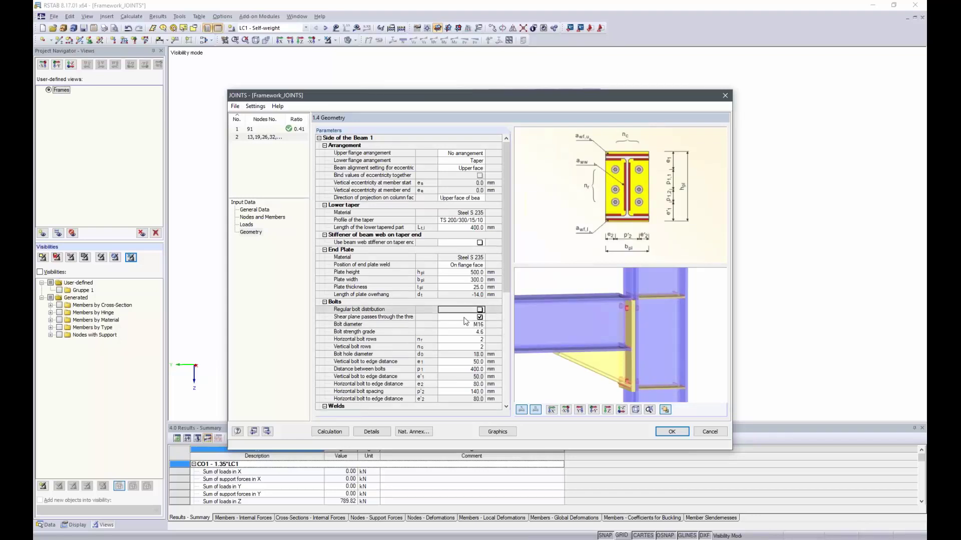
# Step: Set the end plate bolts to diameter M20 and strength grade 10.9
pyautogui.click(444, 324)
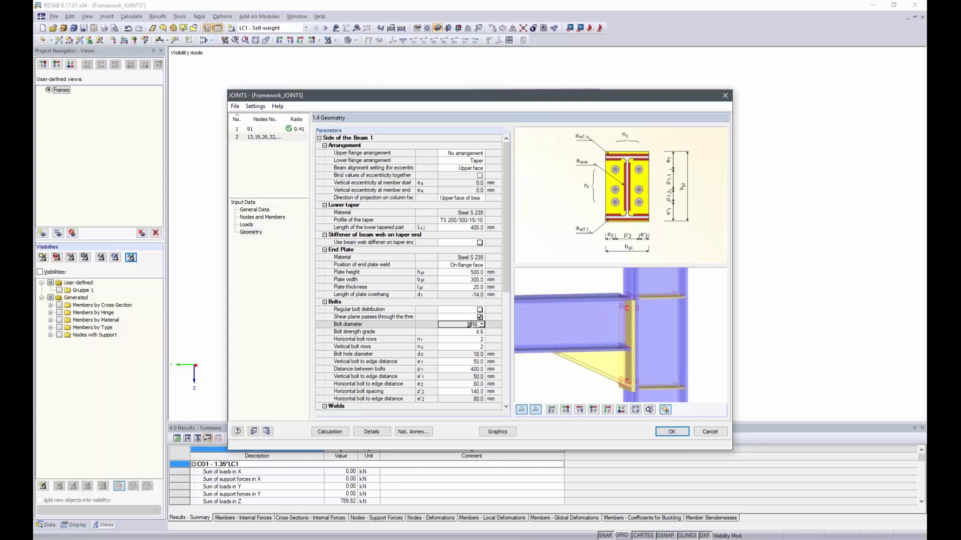
pyautogui.click(481, 324)
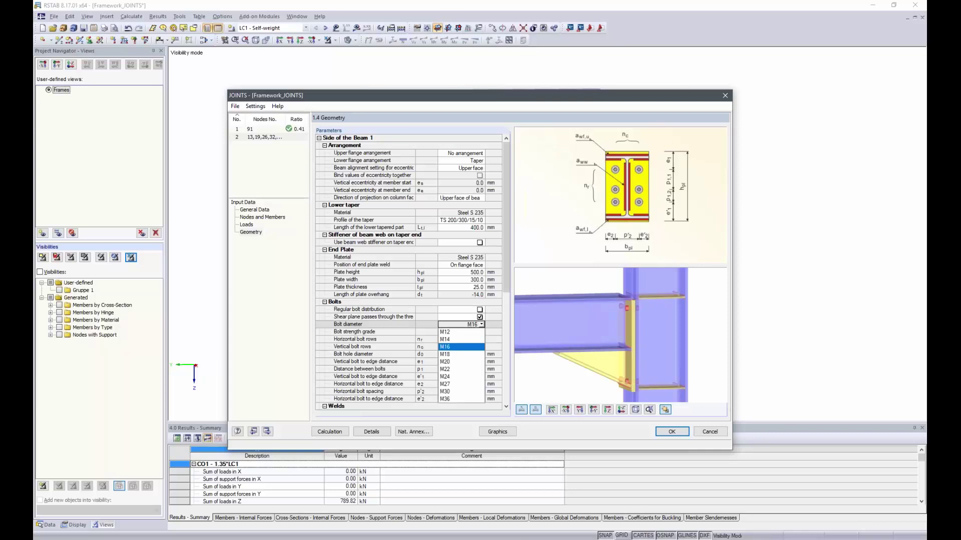
pyautogui.click(460, 347)
pyautogui.click(471, 332)
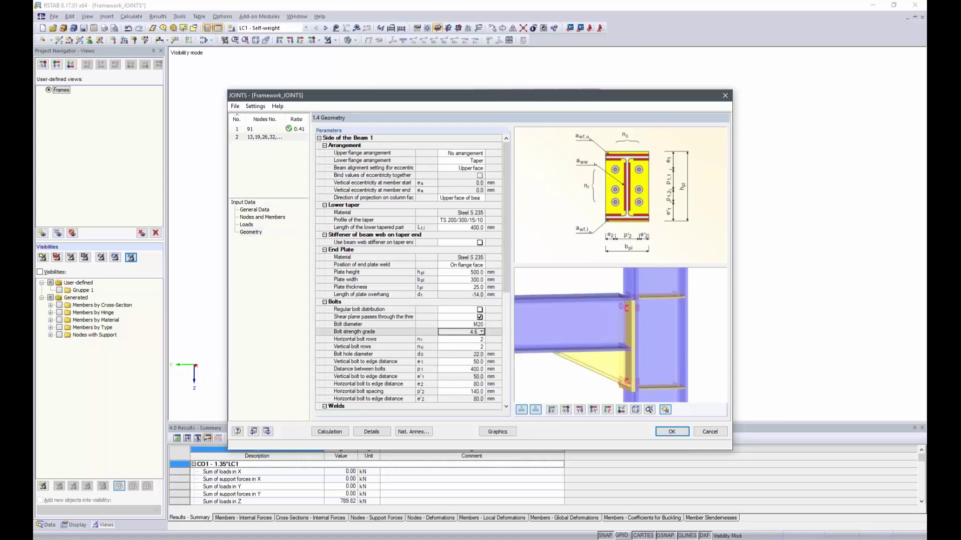
pyautogui.click(481, 332)
pyautogui.click(456, 370)
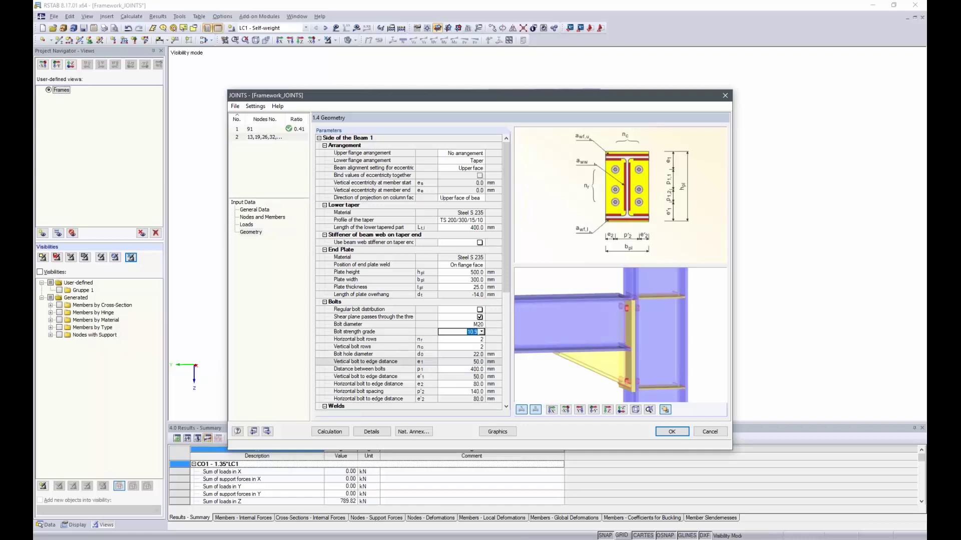
# Step: Set three horizontal bolt rows with bolt distances p1,1 of 160 mm and p1,2 of 200 mm
pyautogui.click(479, 340)
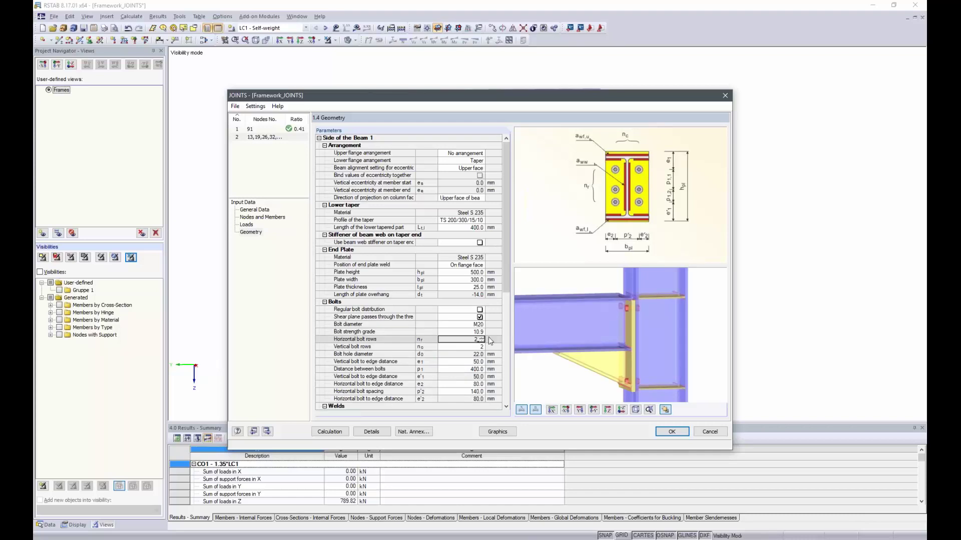
pyautogui.click(482, 338)
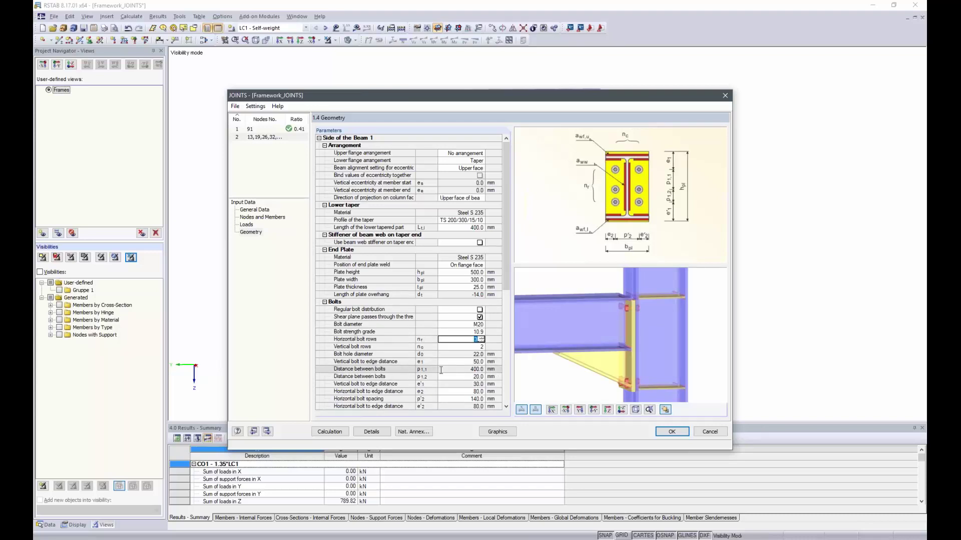
pyautogui.click(456, 370)
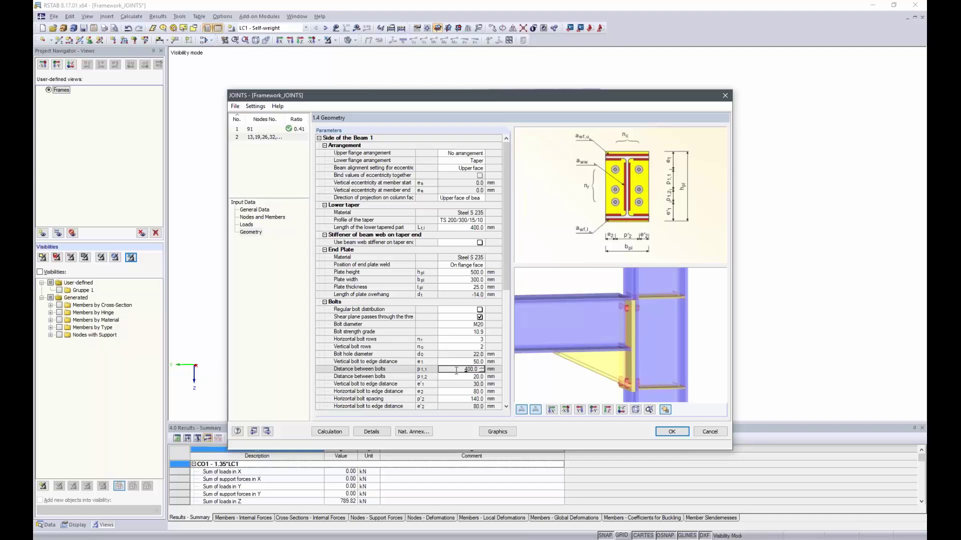
pyautogui.doubleClick(461, 370)
pyautogui.write('160')
pyautogui.click(467, 376)
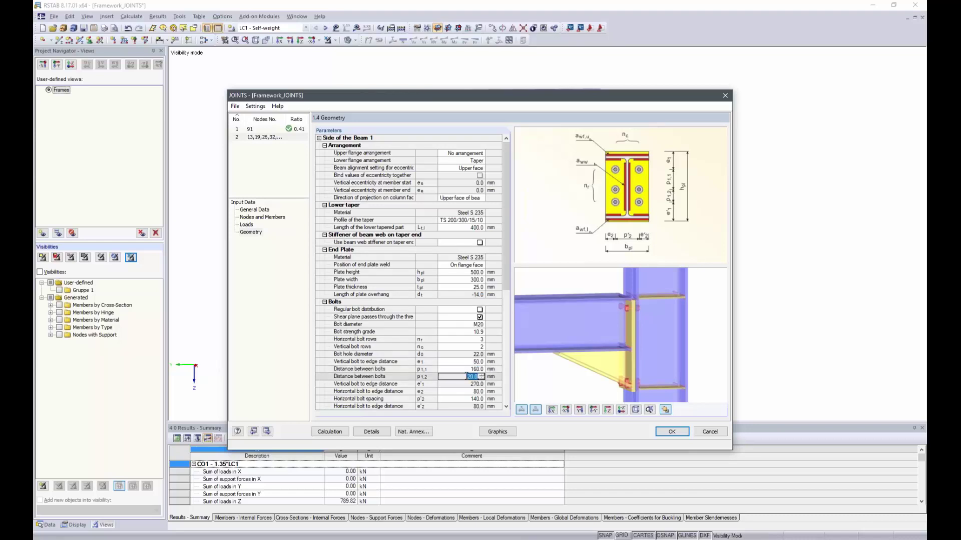
pyautogui.write('200')
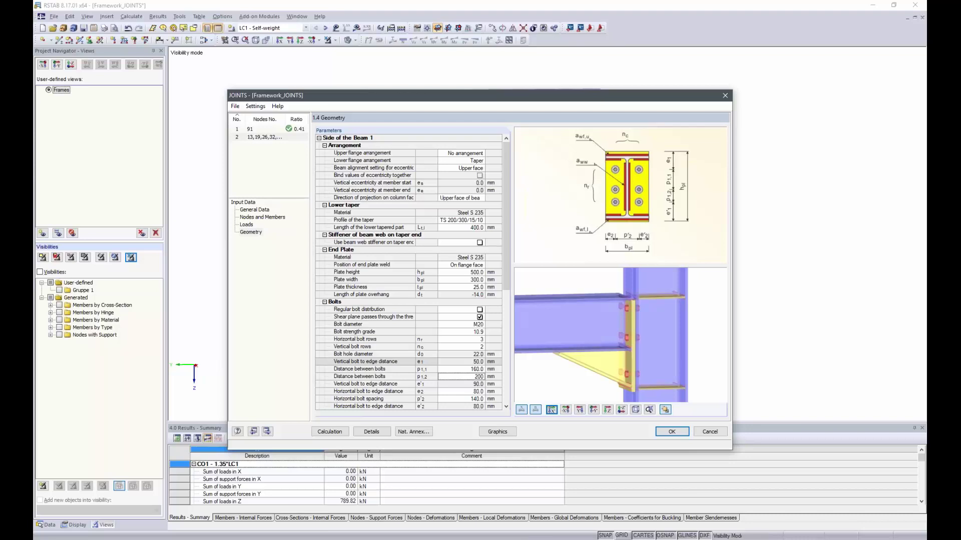
# Step: Set the web weld dimension of the beam connection to 3 mm
pyautogui.scroll(-8, 420, 353)
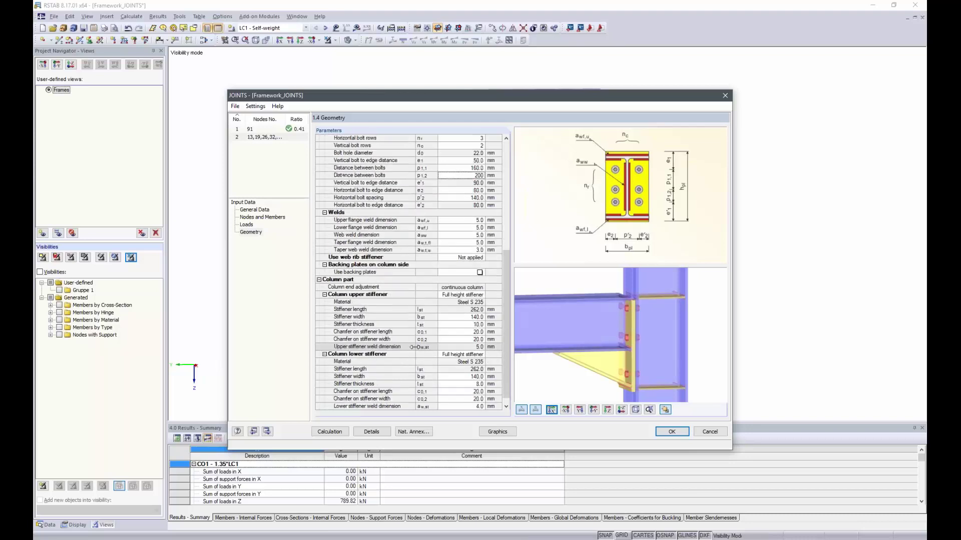
pyautogui.scroll(1, 419, 338)
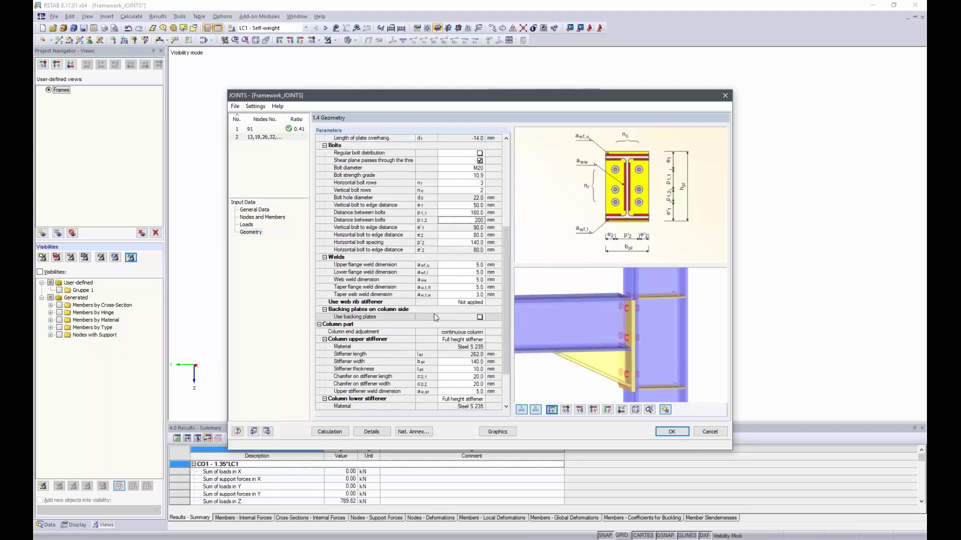
pyautogui.click(463, 280)
pyautogui.doubleClick(466, 281)
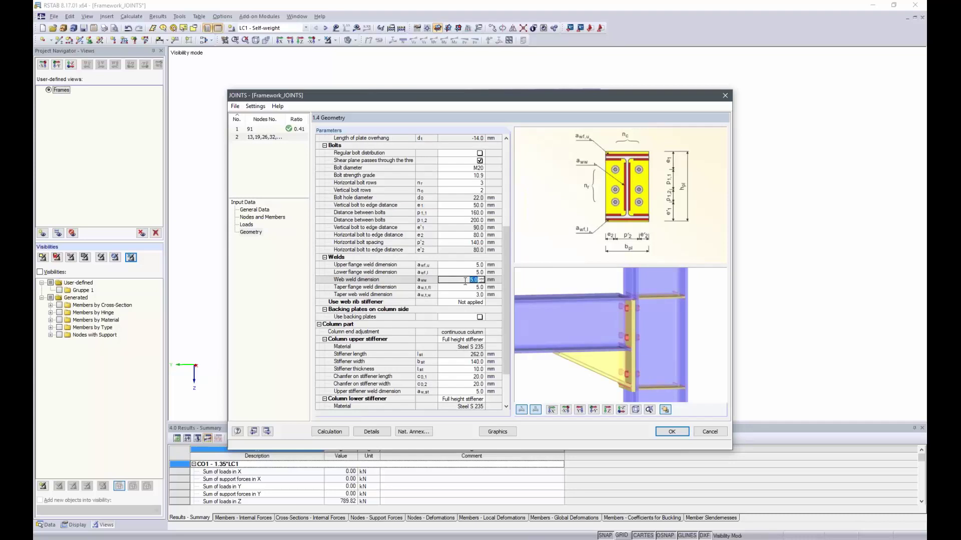
pyautogui.write('3')
pyautogui.press('Return')
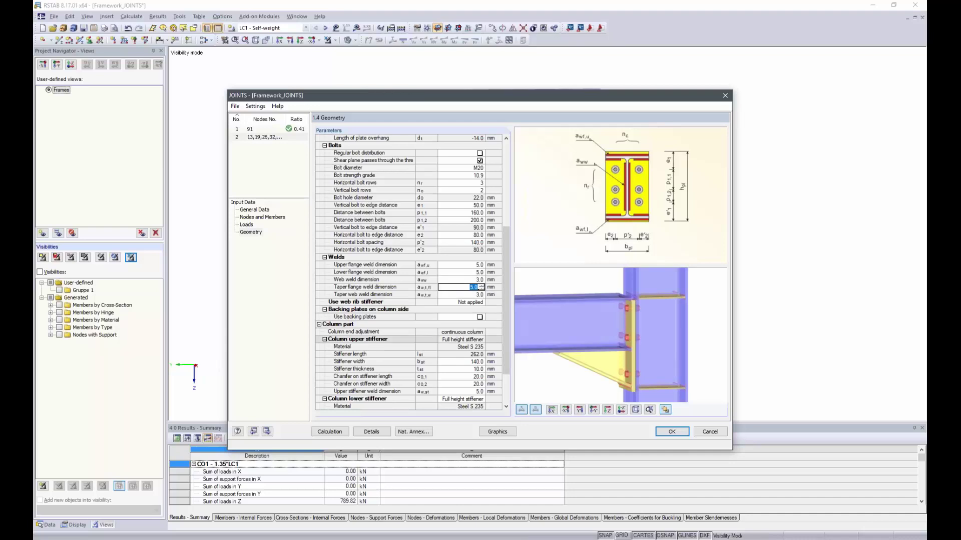
# Step: Review the web rib stiffener, backing plate and column stiffener parameters, and run the calculation for the beam-to-column joint
pyautogui.click(449, 302)
pyautogui.click(457, 318)
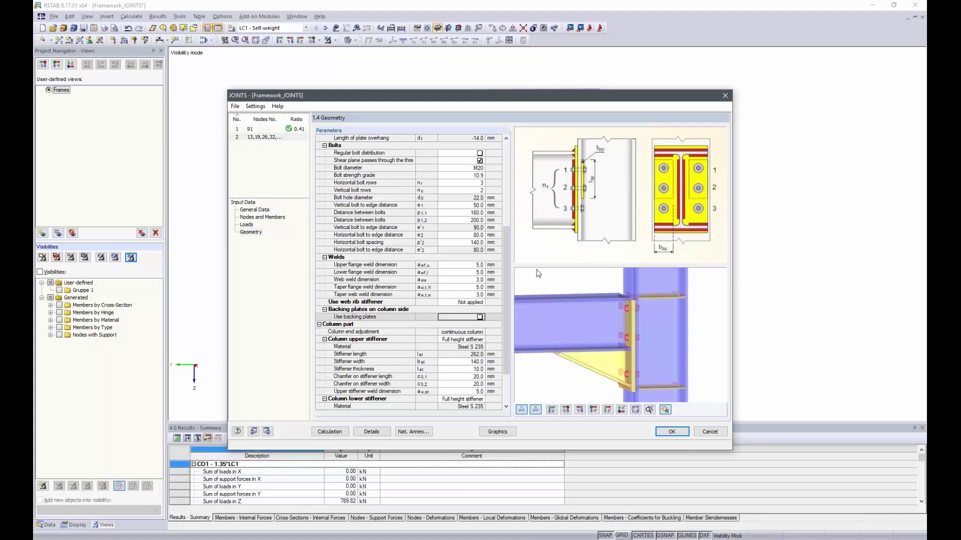
pyautogui.click(475, 347)
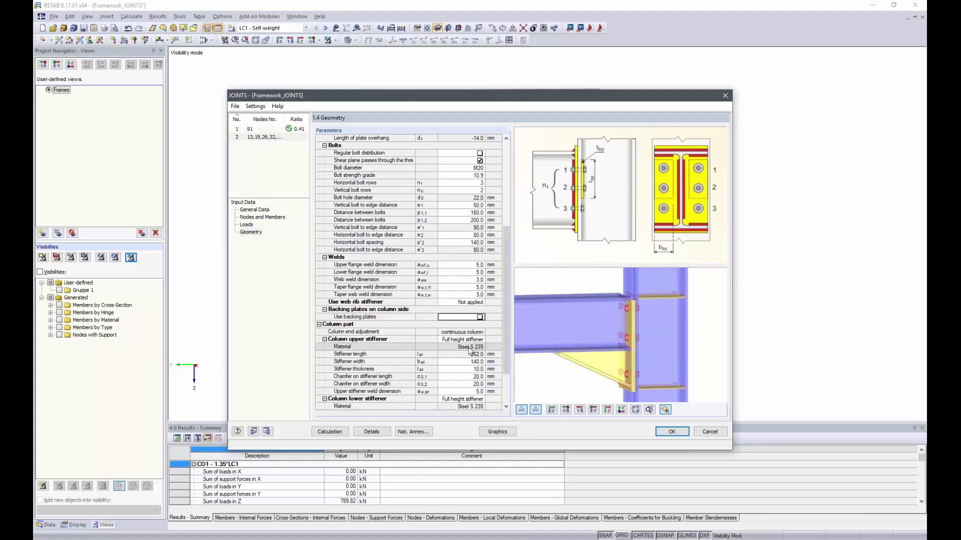
pyautogui.scroll(-1, 469, 347)
pyautogui.scroll(-4, 469, 346)
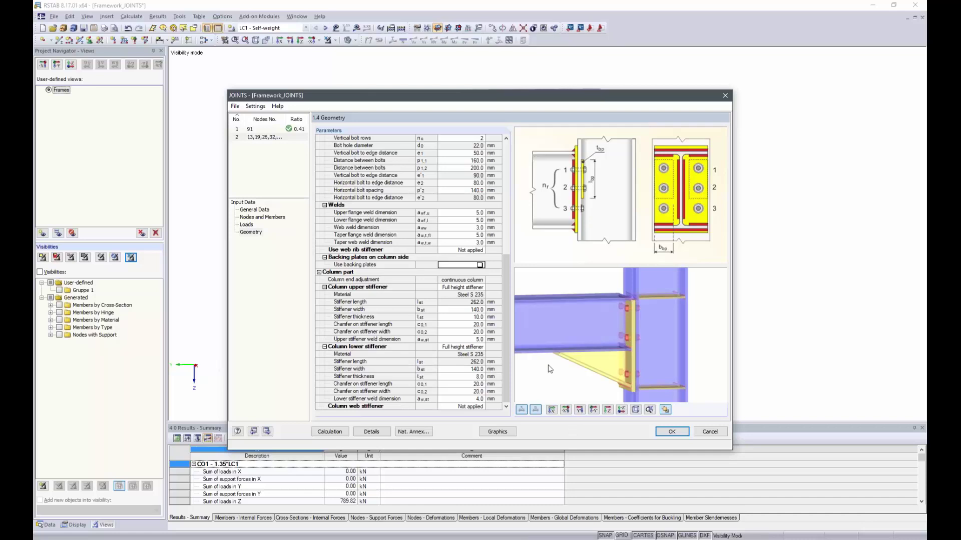
pyautogui.click(338, 436)
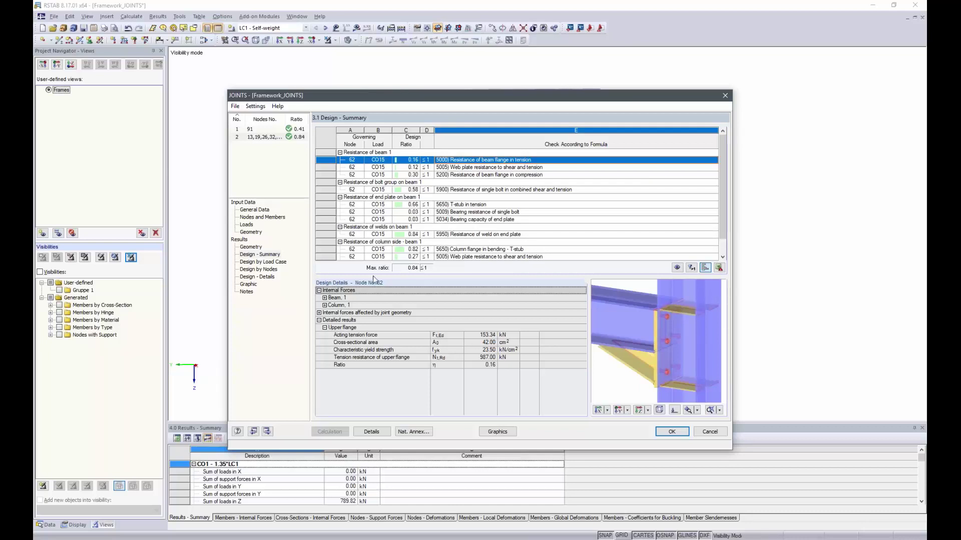
# Step: Create a new JOINTS case No. 3 with the description Design of Joints
pyautogui.click(235, 106)
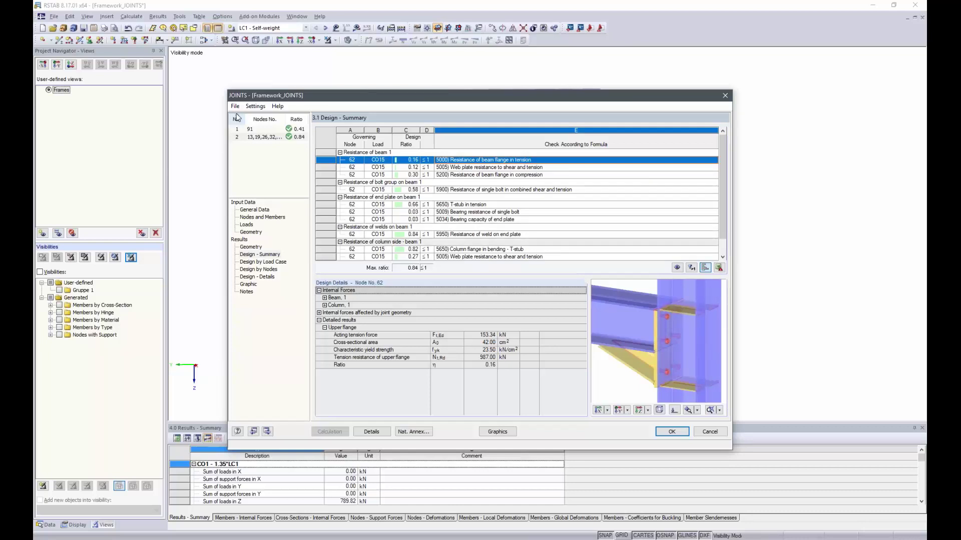
pyautogui.click(250, 115)
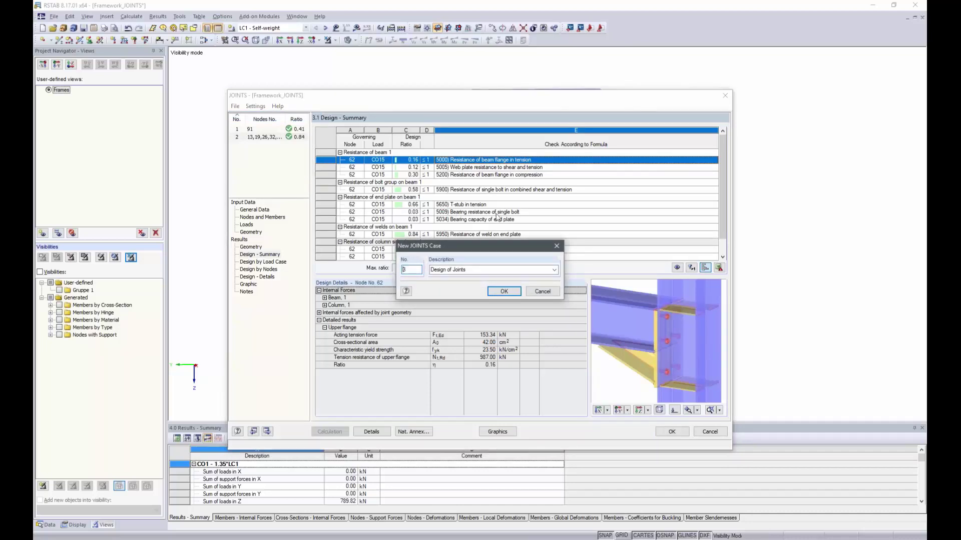
pyautogui.click(495, 292)
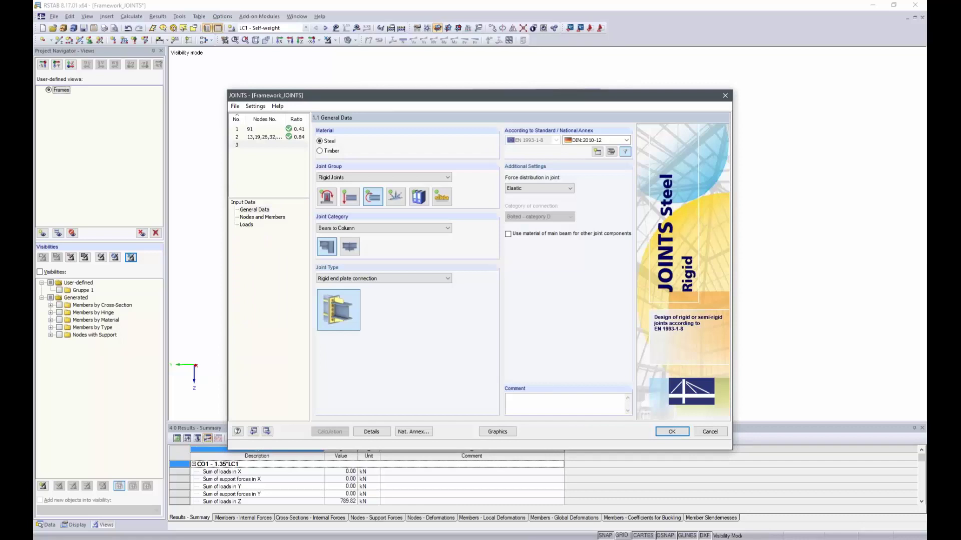
# Step: Keep Rigid Joints as the new case's joint group and set its joint category to Beam to Beam
pyautogui.click(340, 179)
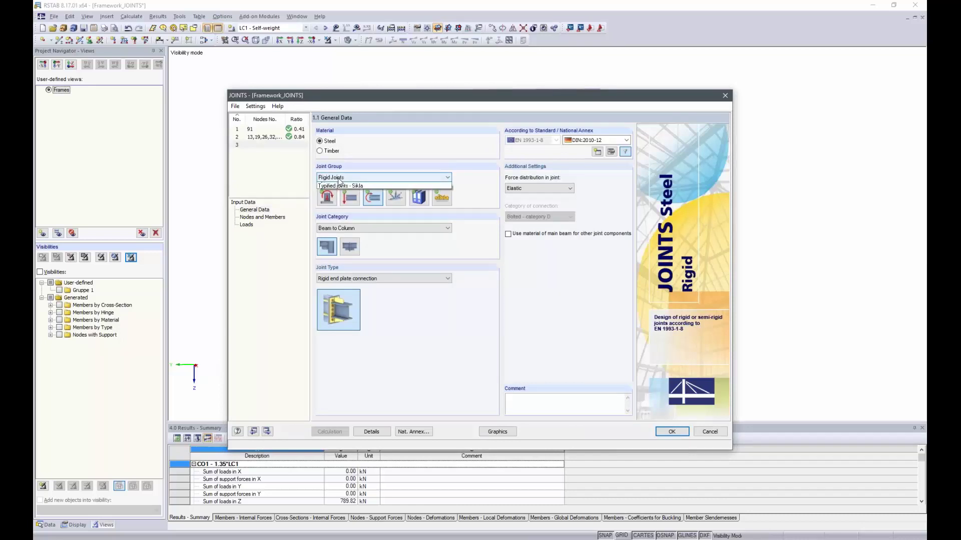
pyautogui.click(340, 179)
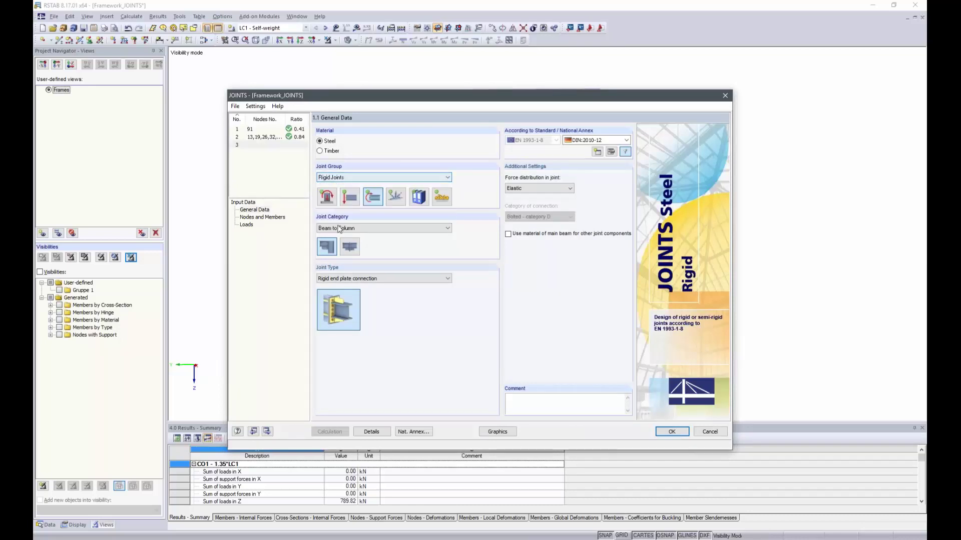
pyautogui.click(350, 247)
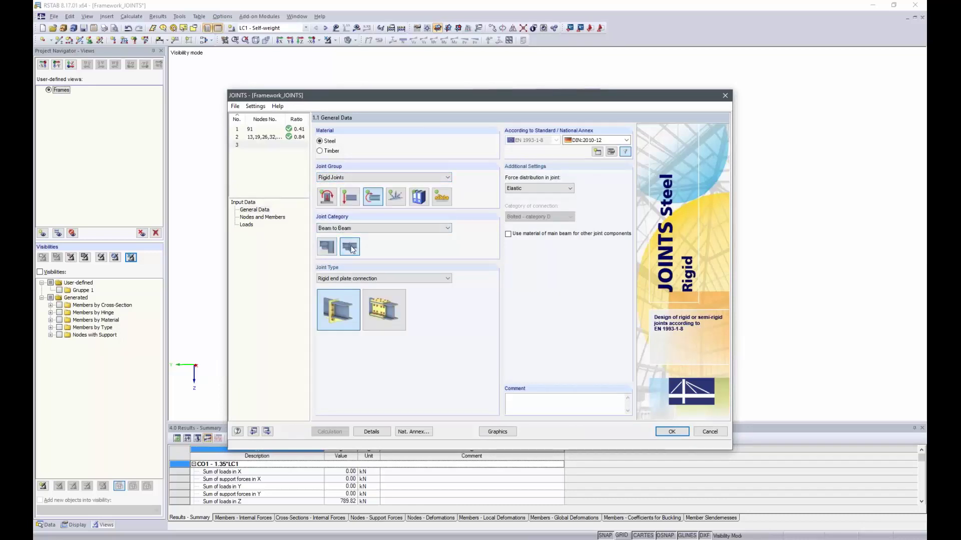
# Step: Set the joint type to Rigid splice plate connection and assign the joint to node 37 in the full model with the default geometry
pyautogui.click(390, 317)
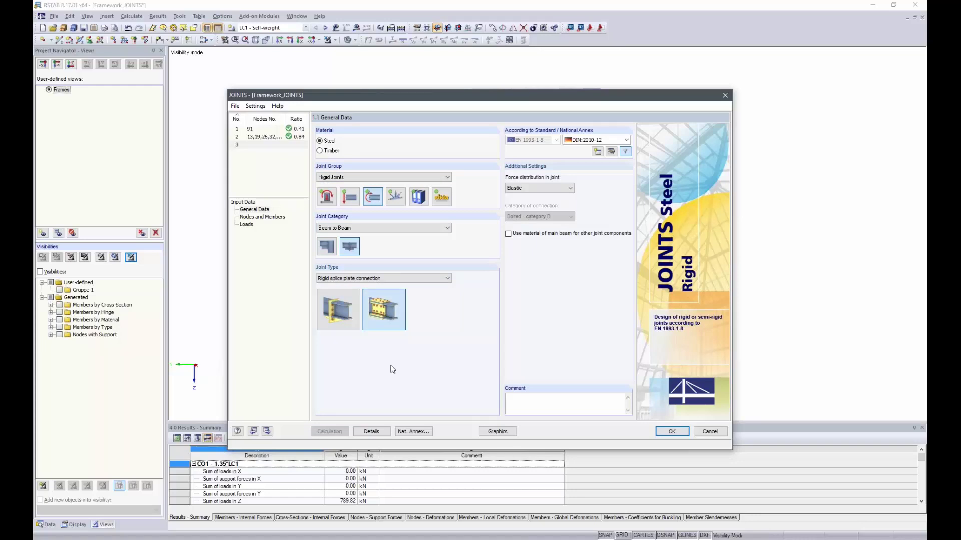
pyautogui.click(250, 217)
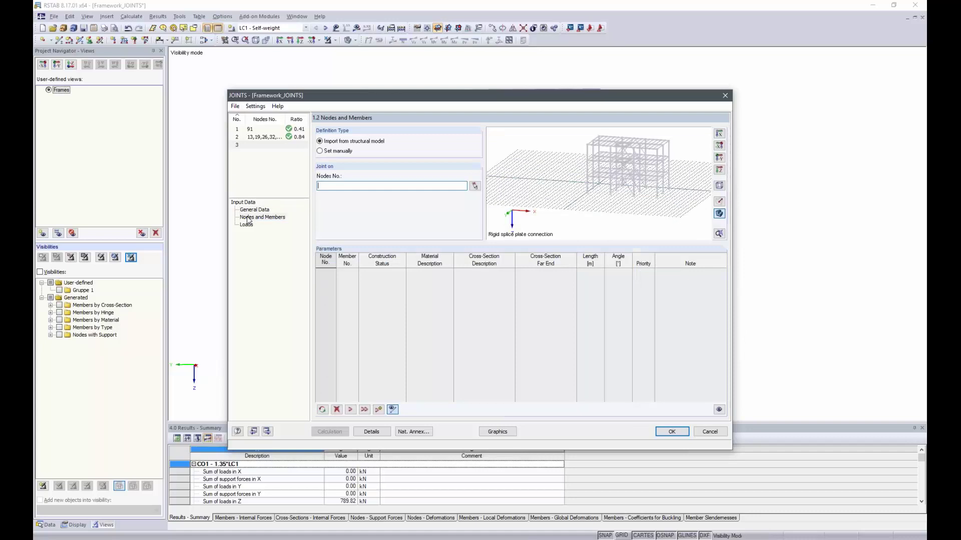
pyautogui.click(476, 187)
pyautogui.keyDown('ctrl'); pyautogui.moveTo(410, 235); pyautogui.dragTo(362, 317, button='middle'); pyautogui.keyUp('ctrl')
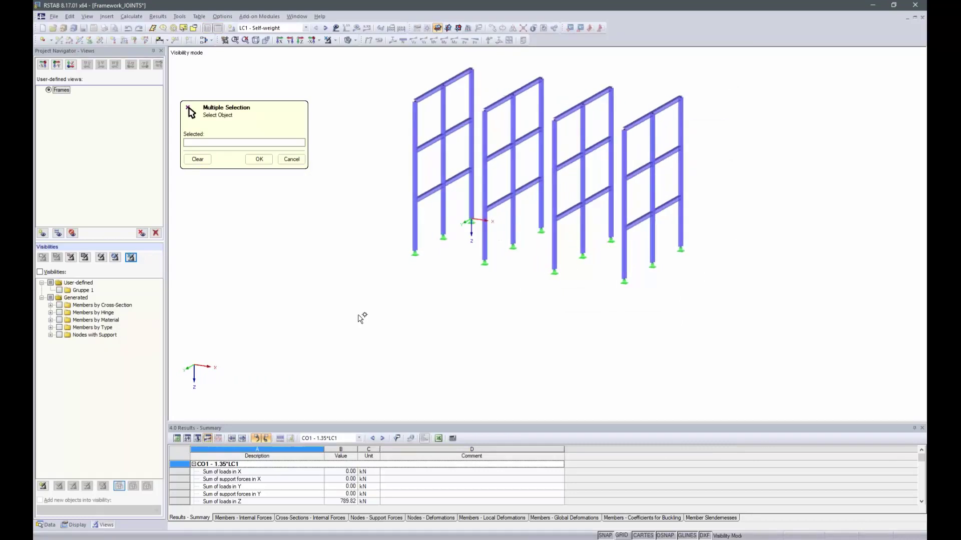
pyautogui.click(131, 258)
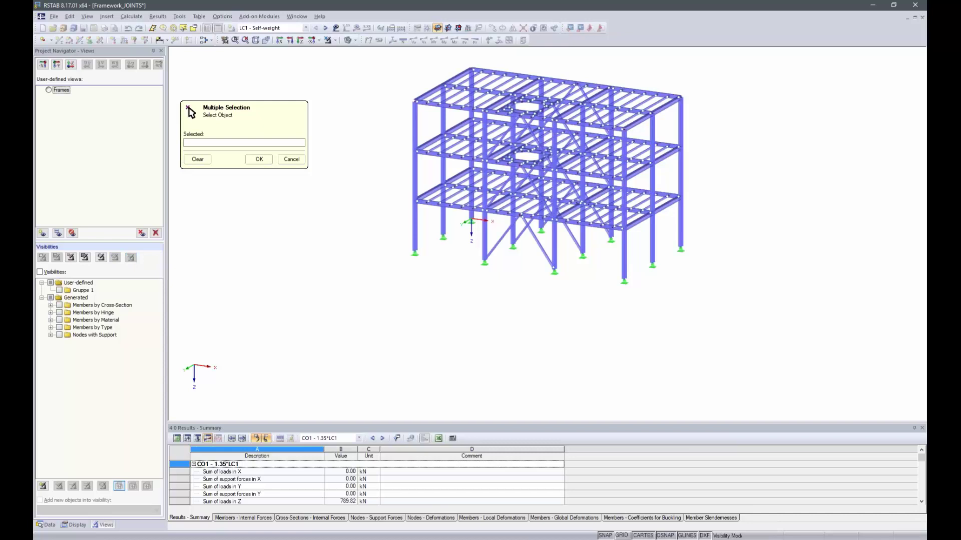
pyautogui.keyDown('ctrl'); pyautogui.moveTo(425, 287); pyautogui.dragTo(476, 275, button='middle'); pyautogui.keyUp('ctrl')
pyautogui.scroll(3, 477, 209)
pyautogui.scroll(1, 478, 209)
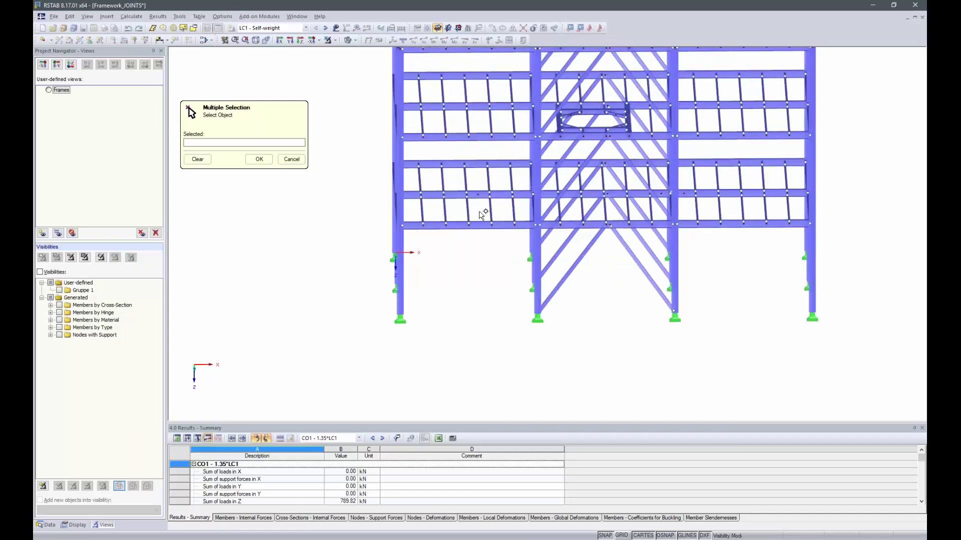
pyautogui.scroll(3, 483, 210)
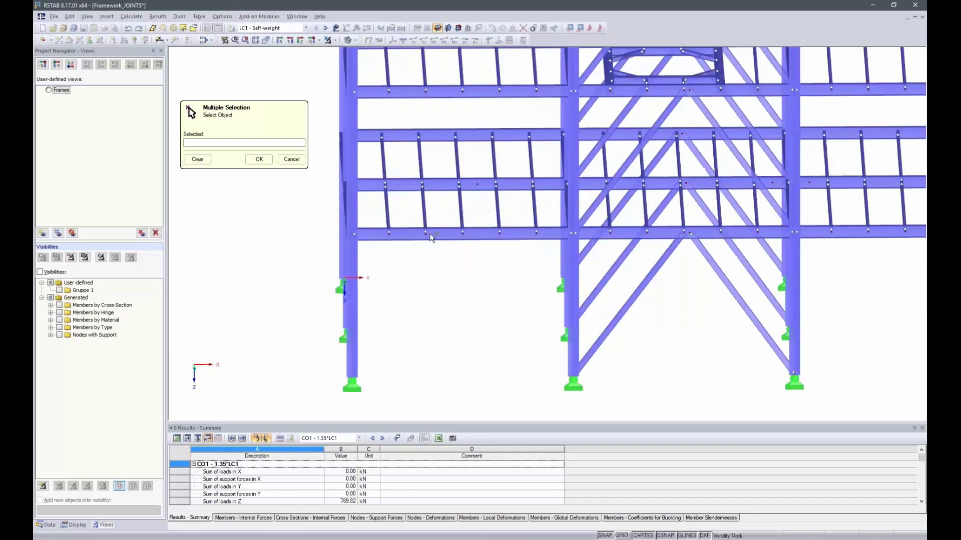
pyautogui.click(477, 185)
pyautogui.click(260, 159)
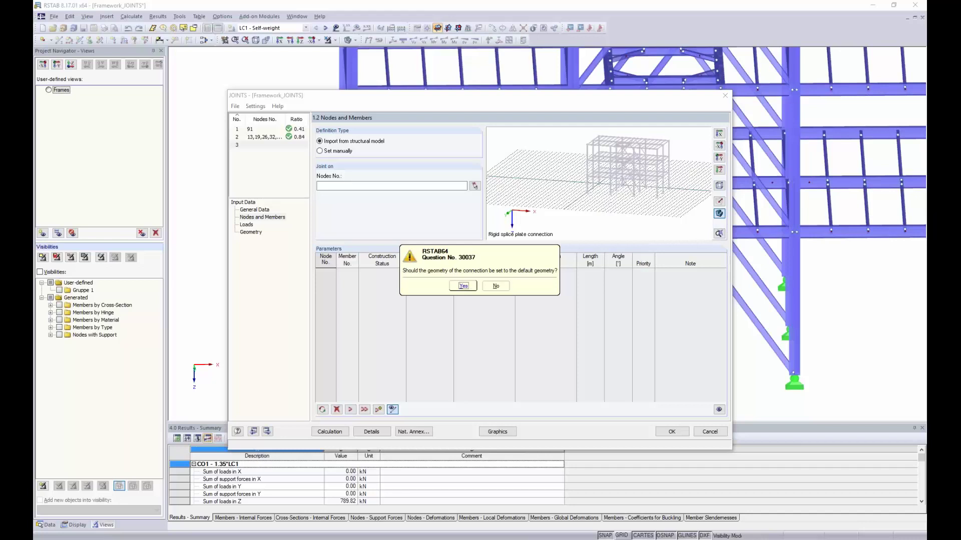
pyautogui.click(463, 286)
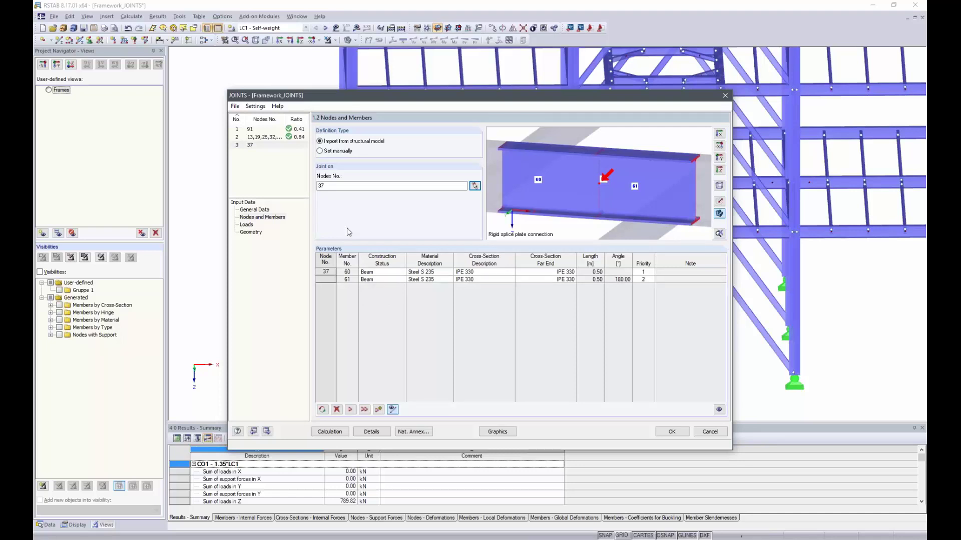
# Step: Select result combination RC1, ULS (STR/GEO), for the design of the splice plate joint
pyautogui.click(248, 225)
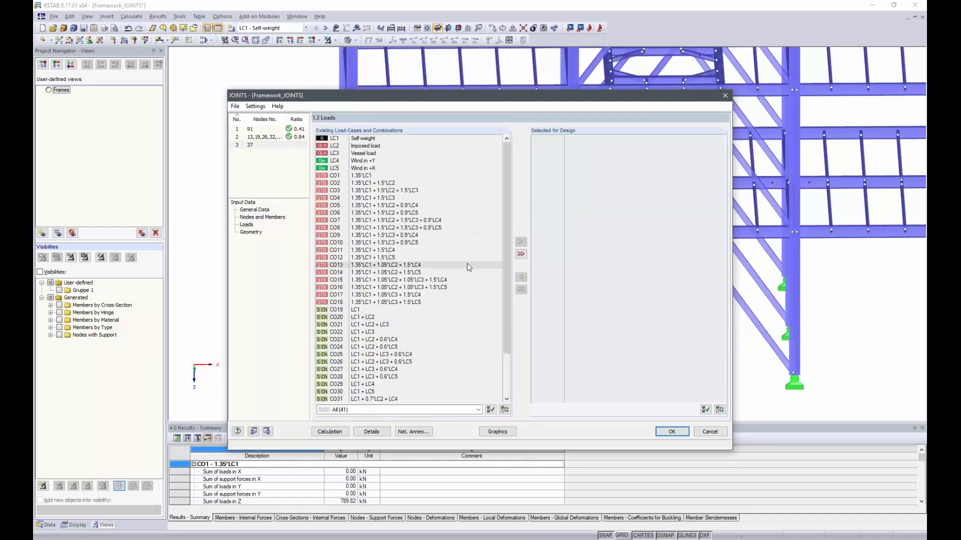
pyautogui.scroll(-3, 429, 333)
pyautogui.doubleClick(426, 392)
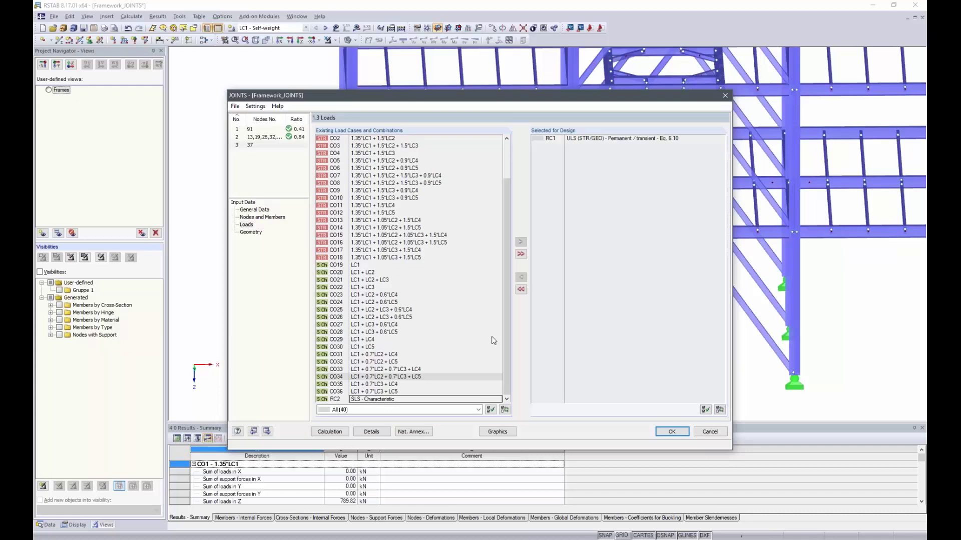
# Step: Set the bolt strength grade to 10.9 for both the flange bolts and the web bolts of the splice joint
pyautogui.click(251, 232)
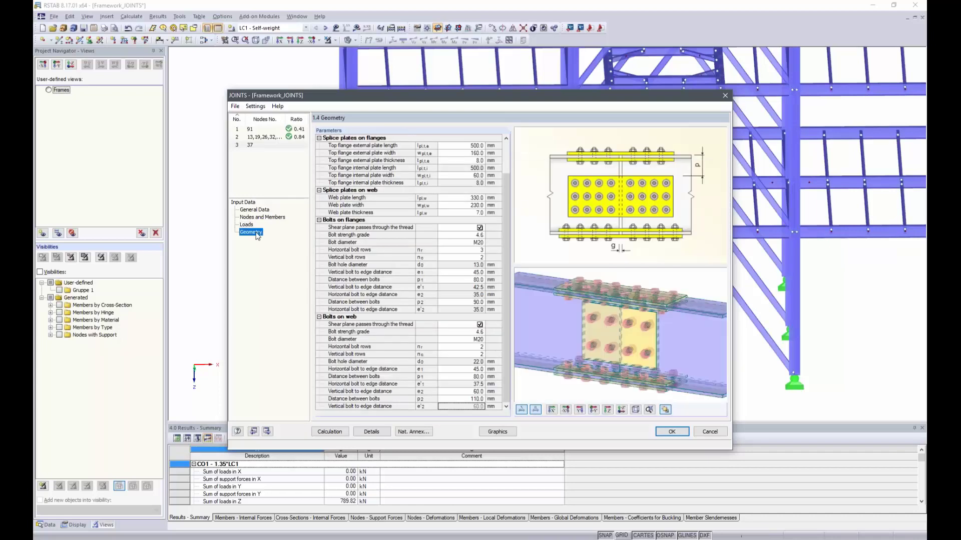
pyautogui.moveTo(618, 337); pyautogui.dragTo(712, 285)
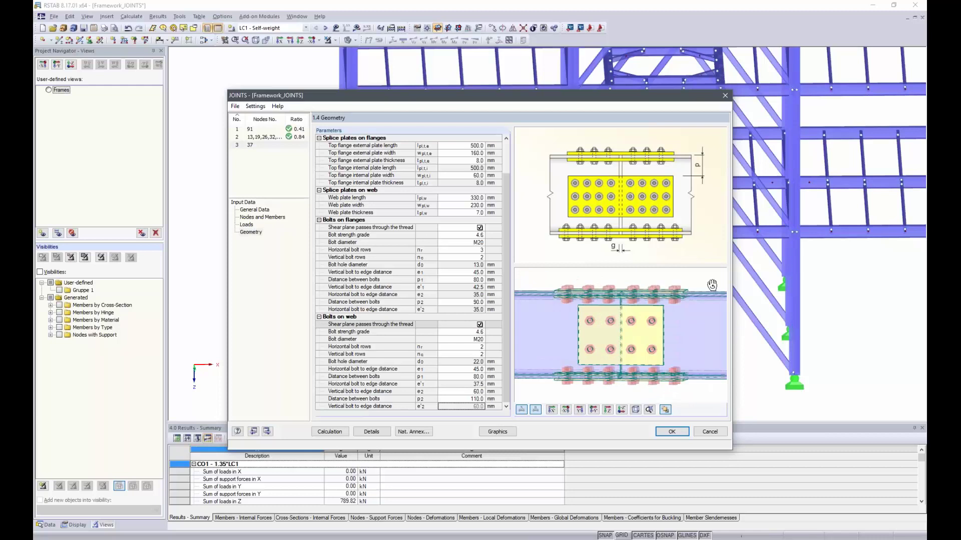
pyautogui.moveTo(649, 336); pyautogui.dragTo(623, 379)
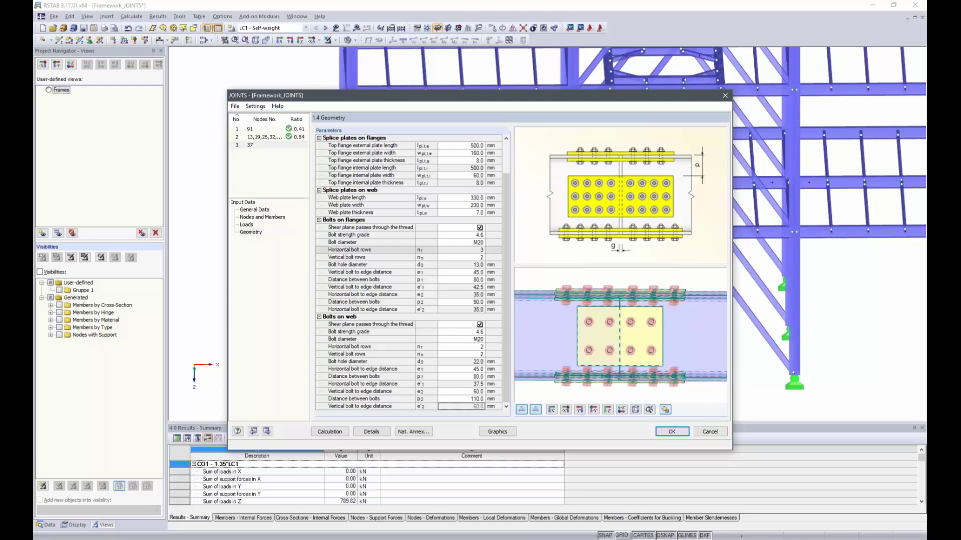
pyautogui.click(482, 235)
pyautogui.click(482, 235)
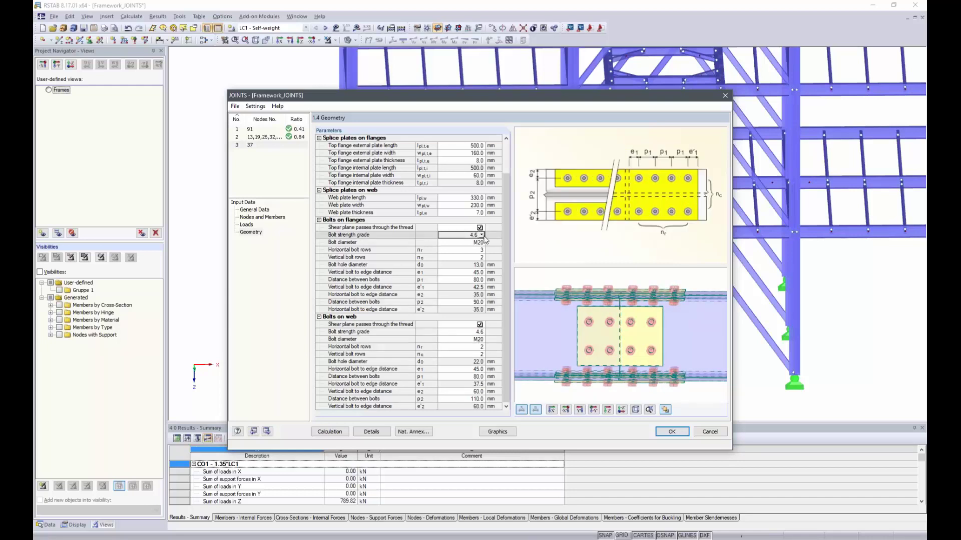
pyautogui.click(459, 267)
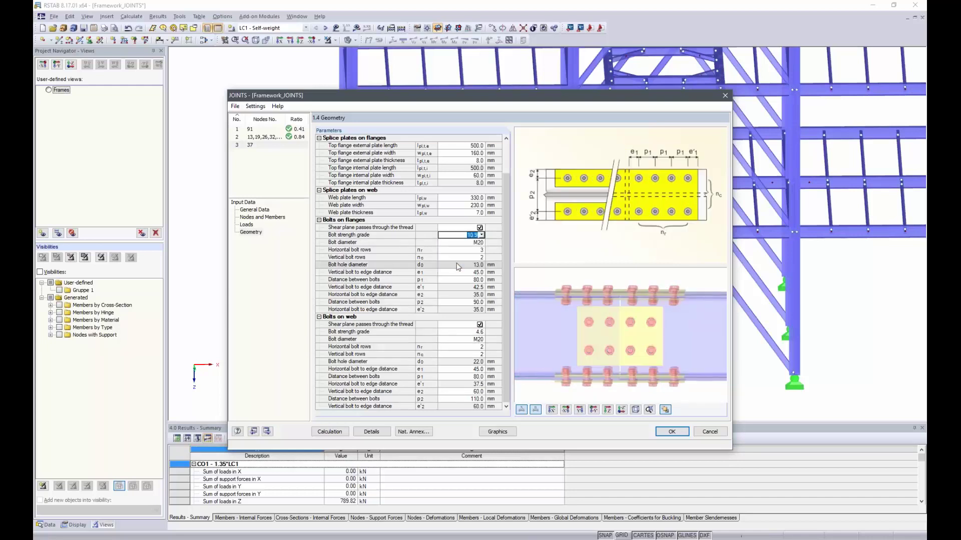
pyautogui.click(474, 332)
pyautogui.click(482, 332)
pyautogui.click(458, 365)
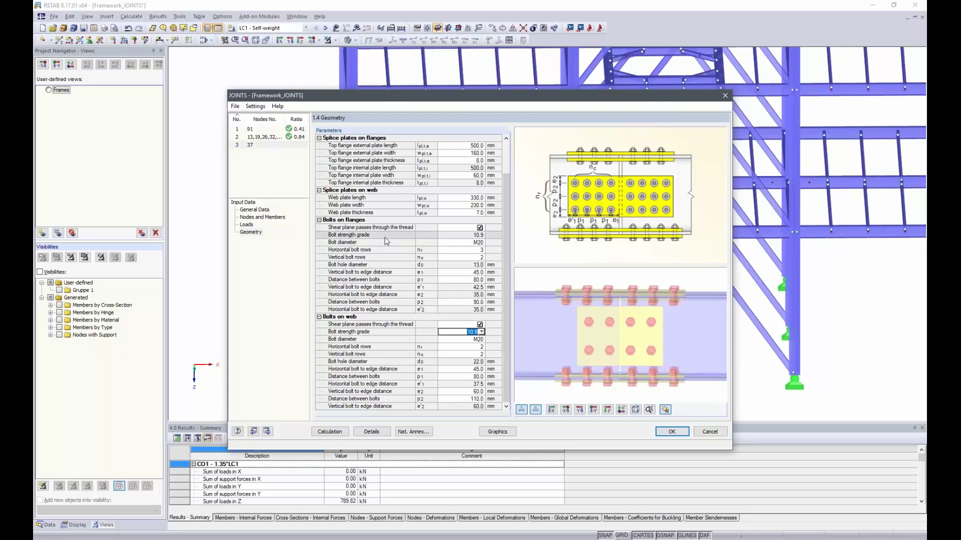
# Step: Set the bolt diameter to M16 on the flanges and web, and run the calculation for the splice joint
pyautogui.click(456, 242)
pyautogui.click(481, 242)
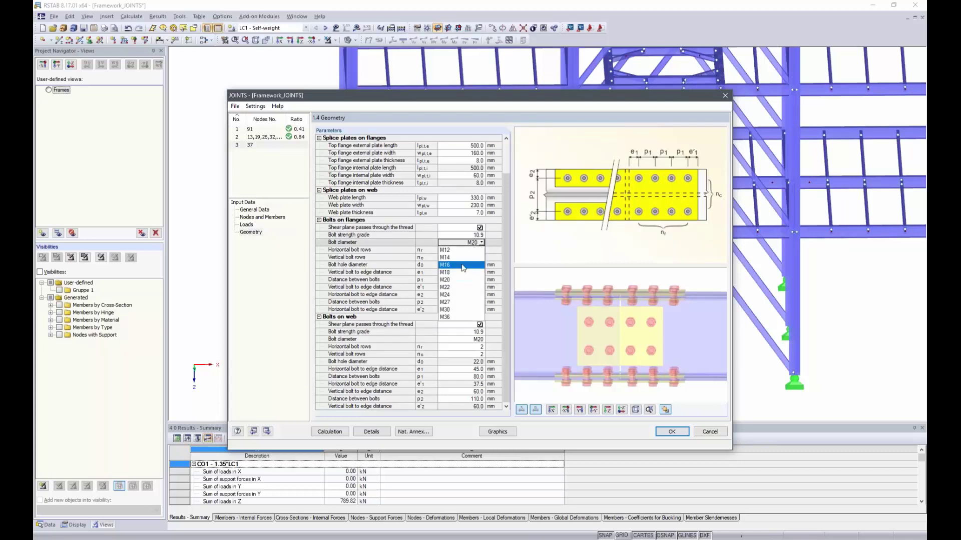
pyautogui.click(473, 265)
pyautogui.click(474, 340)
pyautogui.click(481, 340)
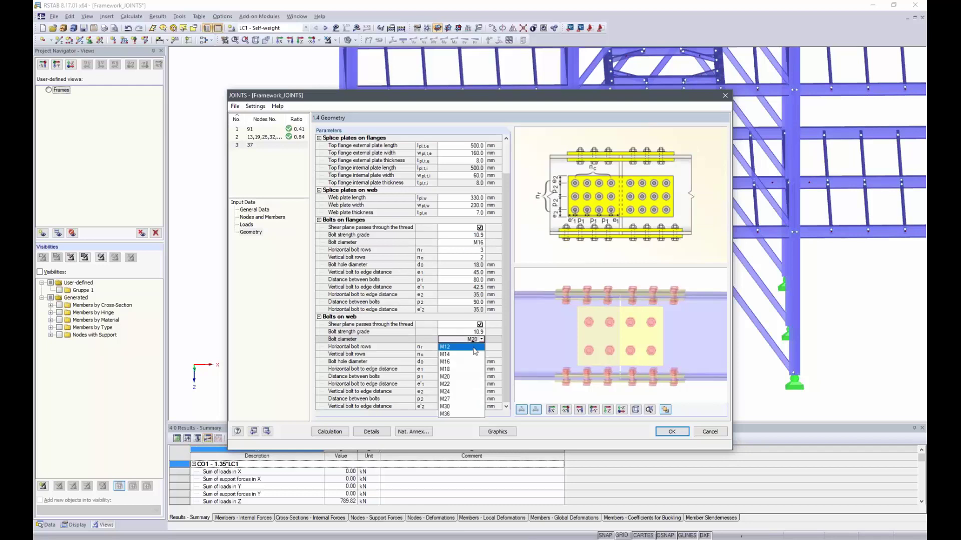
pyautogui.click(473, 363)
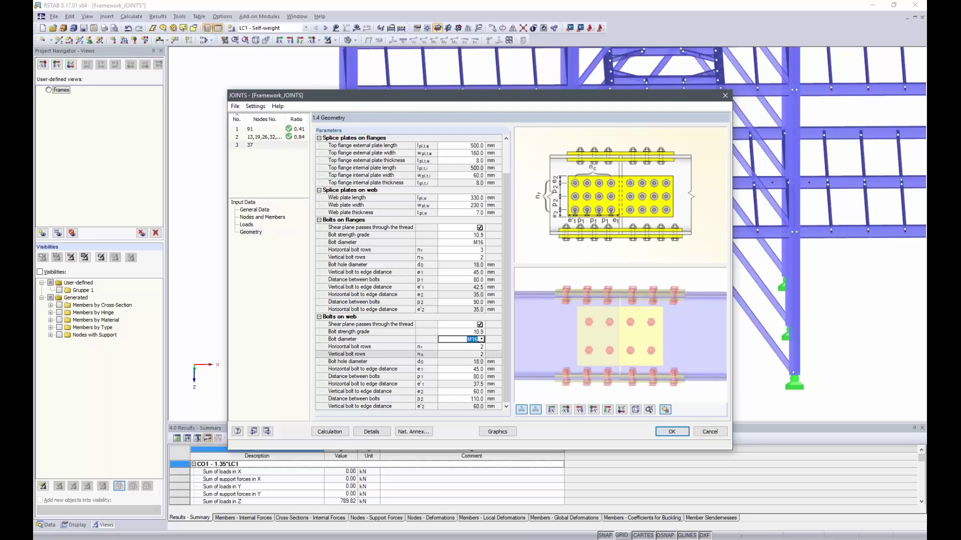
pyautogui.click(328, 432)
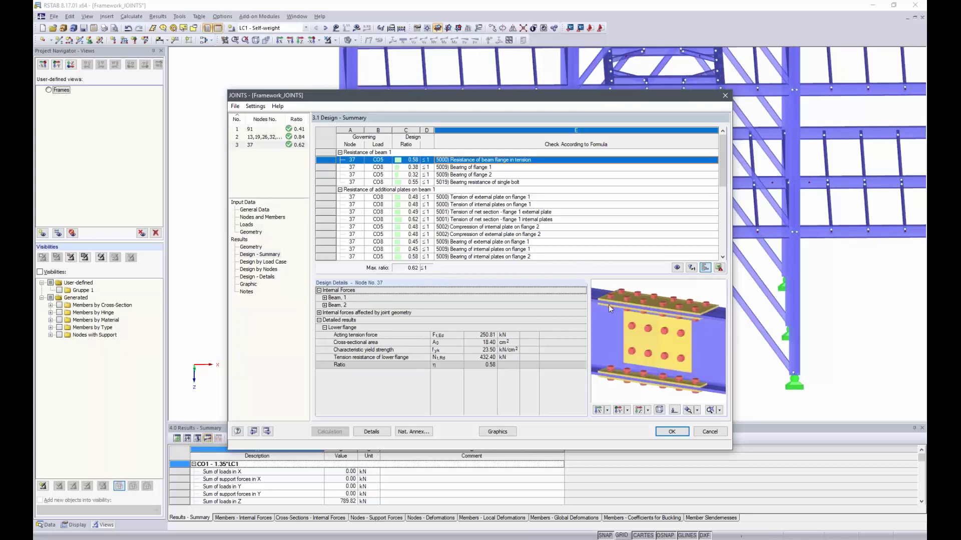
pyautogui.keyDown('ctrl'); pyautogui.moveTo(625, 306); pyautogui.dragTo(708, 303, button='middle'); pyautogui.keyUp('ctrl')
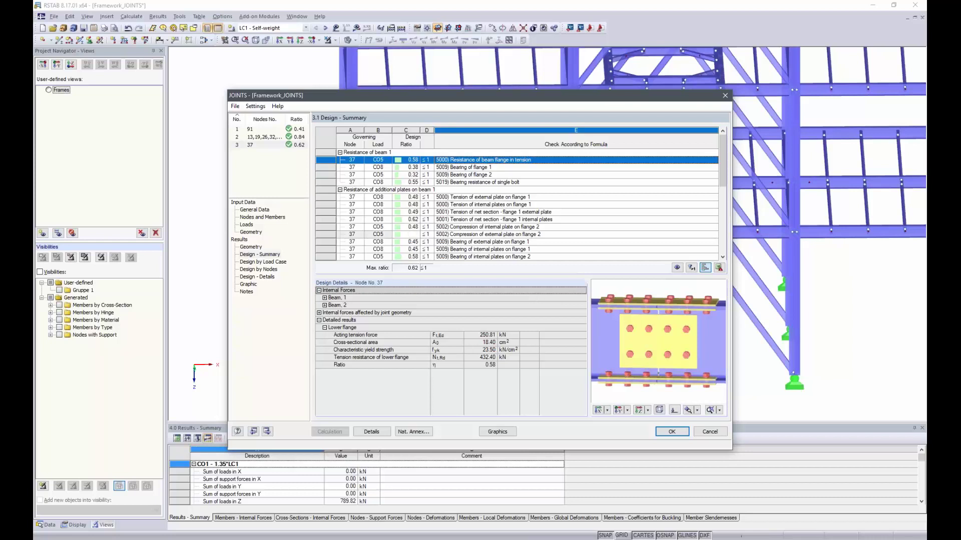
# Step: Create JOINTS case No. 4 as a Rigid Joints, Beam to Beam case with the Rigid end plate connection type
pyautogui.click(235, 106)
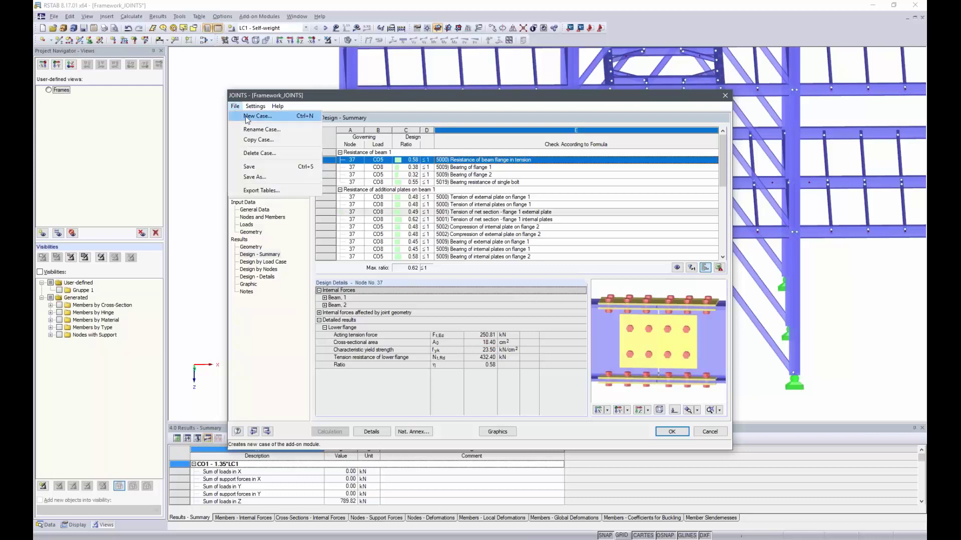
pyautogui.click(247, 119)
pyautogui.click(504, 291)
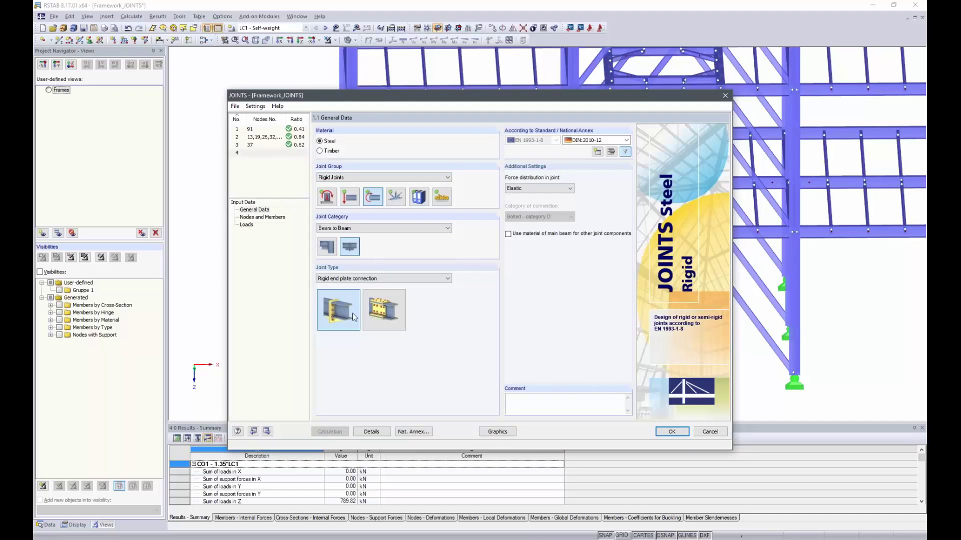
# Step: Assign the end plate joint to nodes 47 and 49 with the default geometry, and select result combination RC1 for its design
pyautogui.click(255, 218)
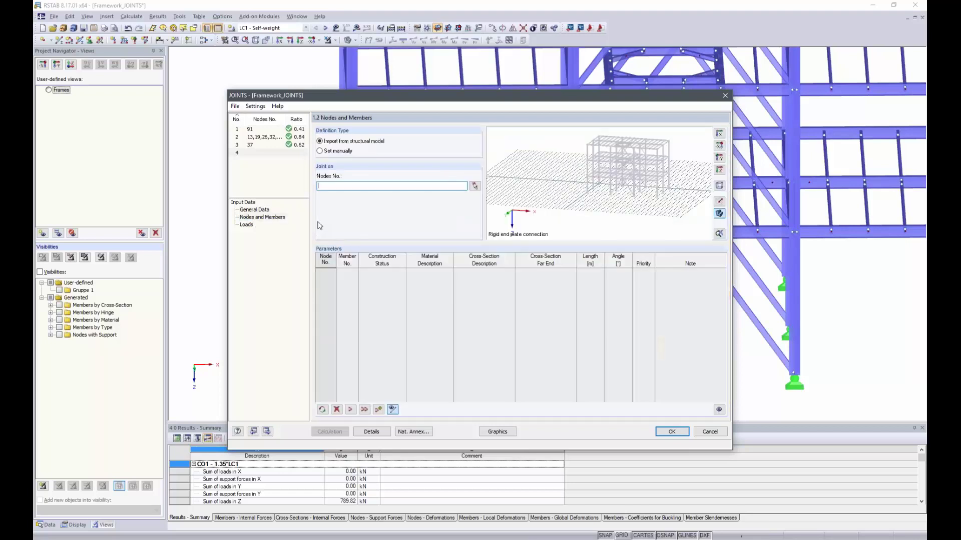
pyautogui.click(474, 186)
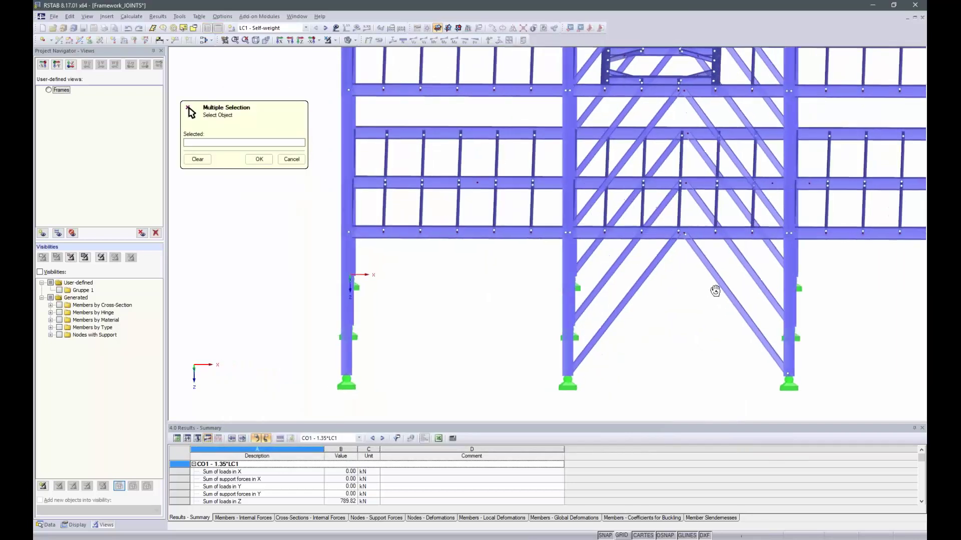
pyautogui.click(566, 376)
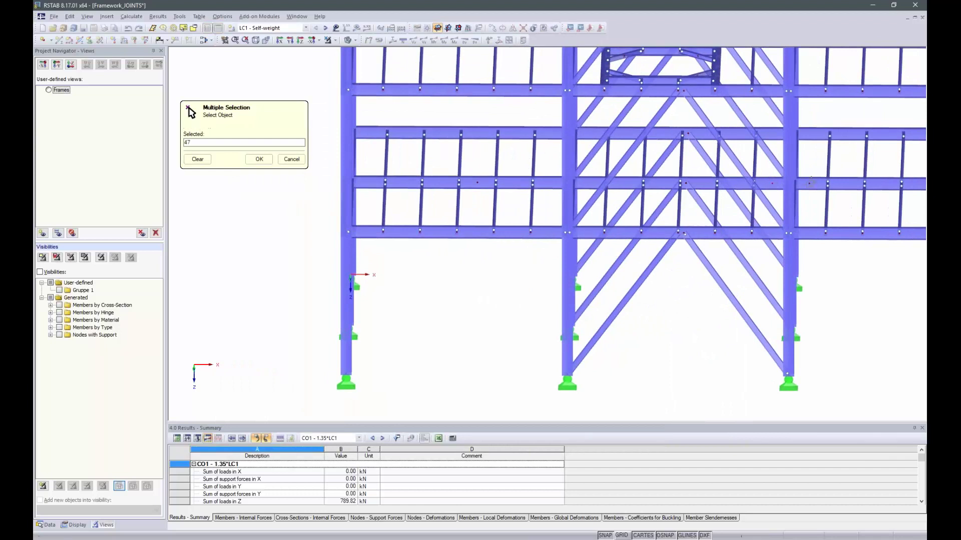
pyautogui.click(788, 376)
pyautogui.keyDown('ctrl'); pyautogui.moveTo(848, 289); pyautogui.dragTo(773, 190, button='middle'); pyautogui.keyUp('ctrl')
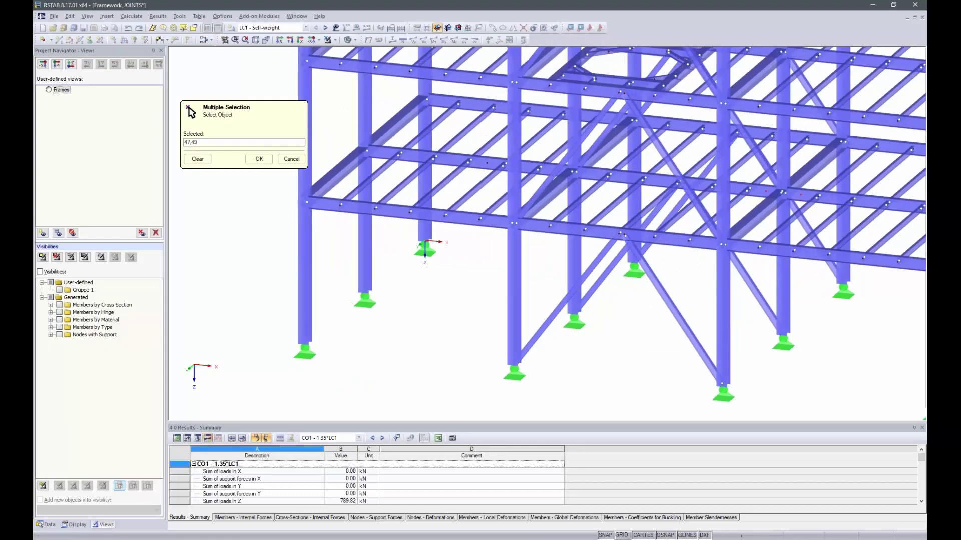
pyautogui.click(264, 160)
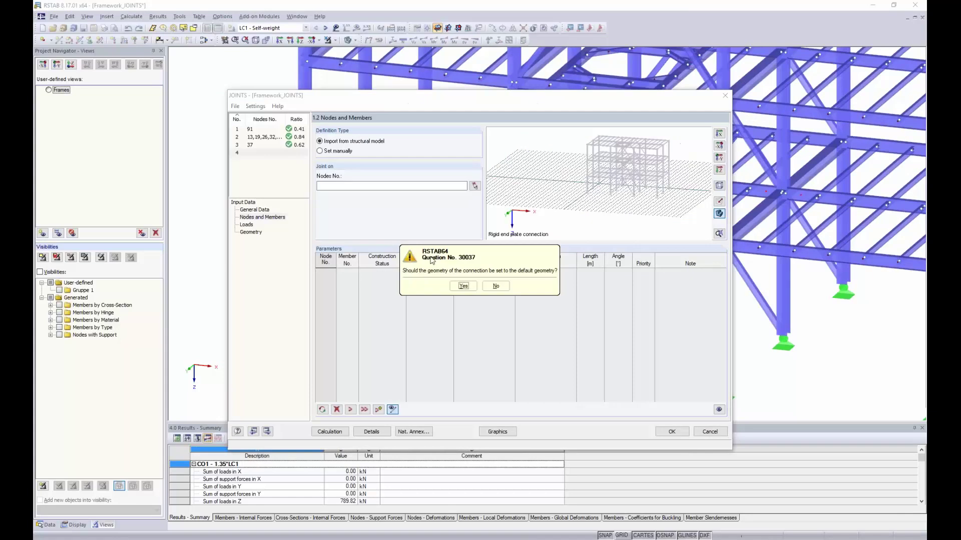
pyautogui.click(463, 287)
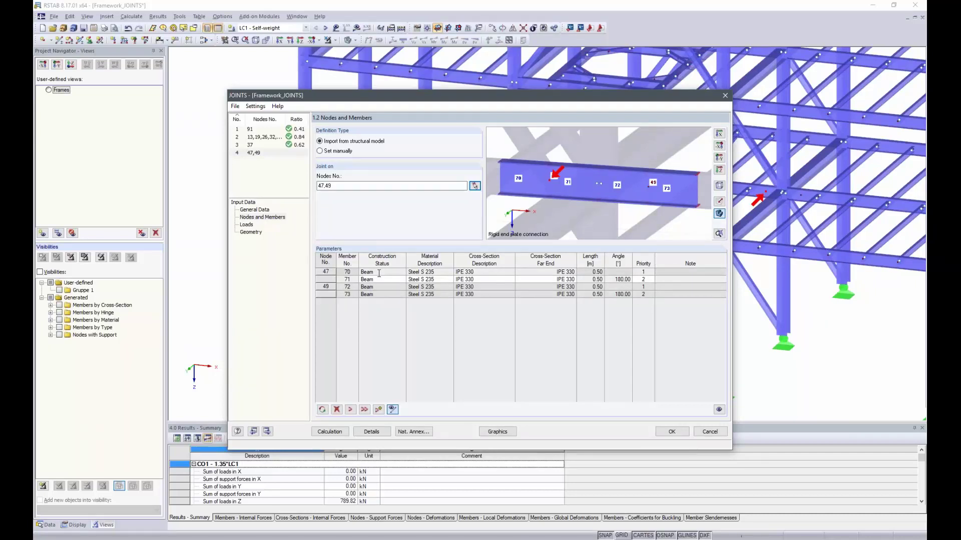
pyautogui.click(250, 227)
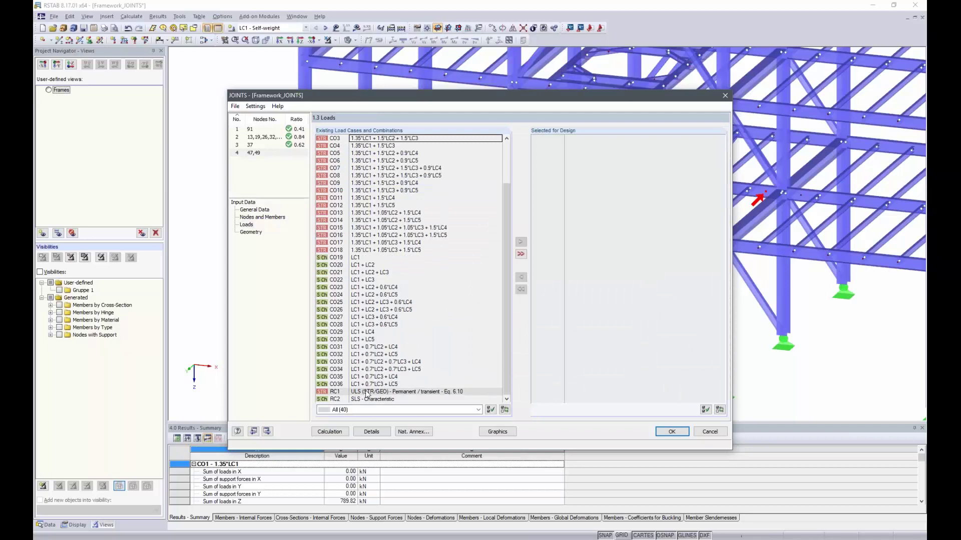
pyautogui.doubleClick(367, 393)
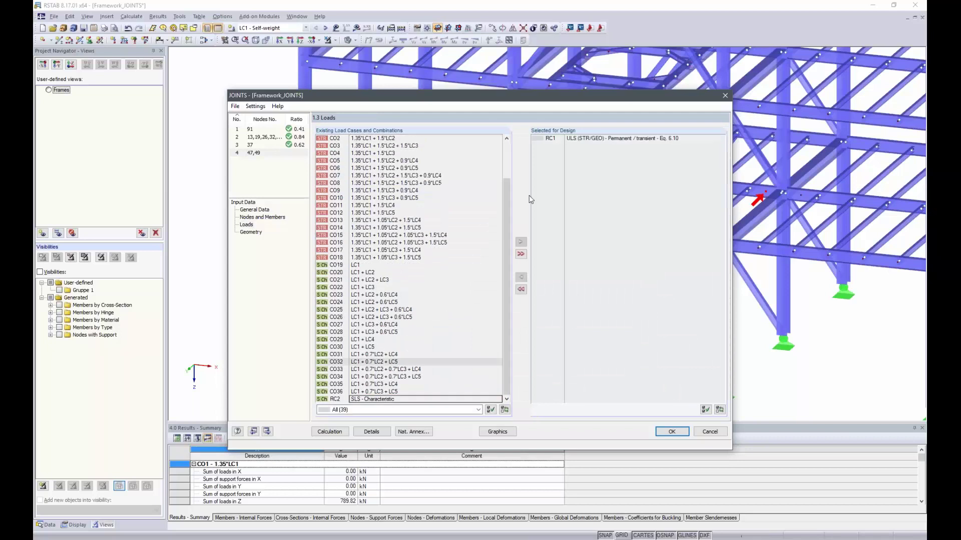
# Step: Set the position of the end plate weld to On flange face in the joint geometry
pyautogui.click(251, 232)
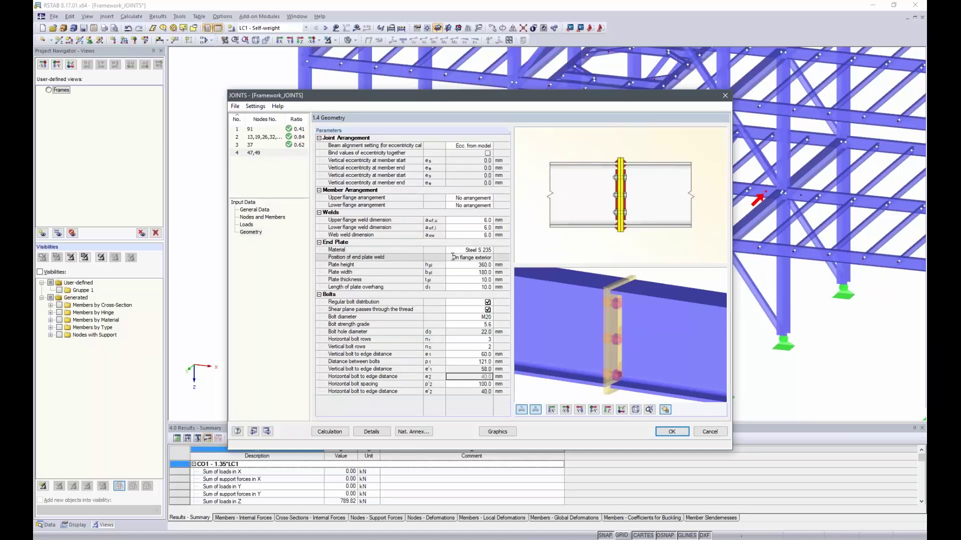
pyautogui.click(452, 257)
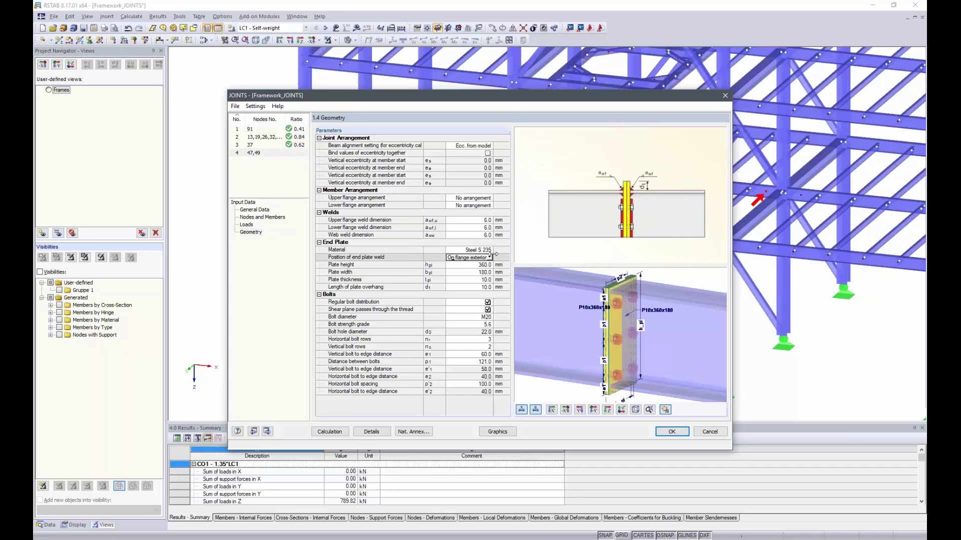
pyautogui.click(450, 258)
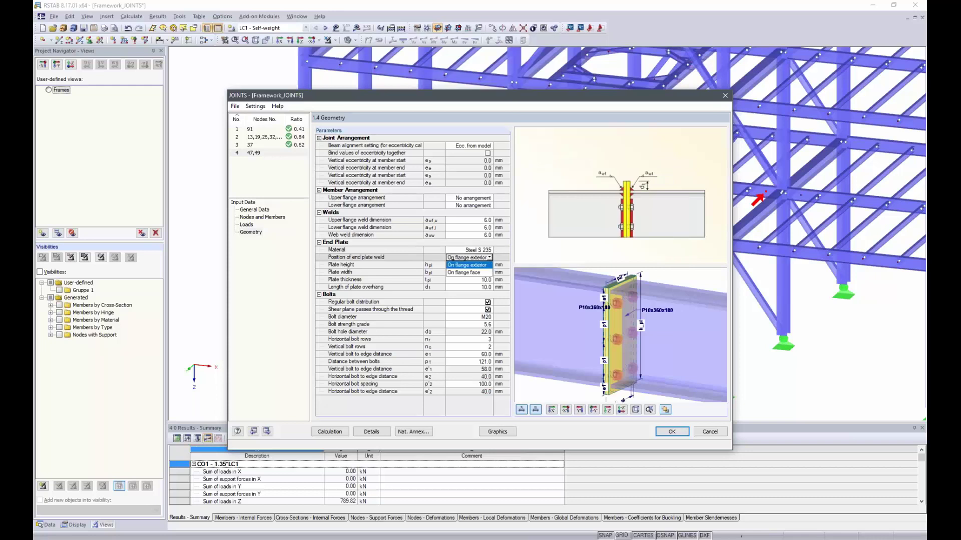
pyautogui.click(471, 273)
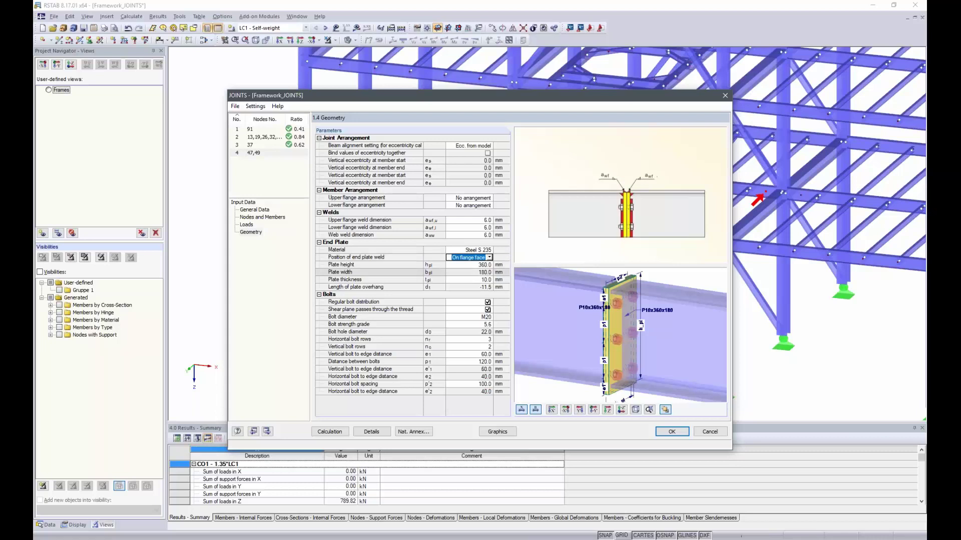
# Step: Set the end plate height to 330 mm and the plate thickness to 15 mm in the joint geometry
pyautogui.click(477, 276)
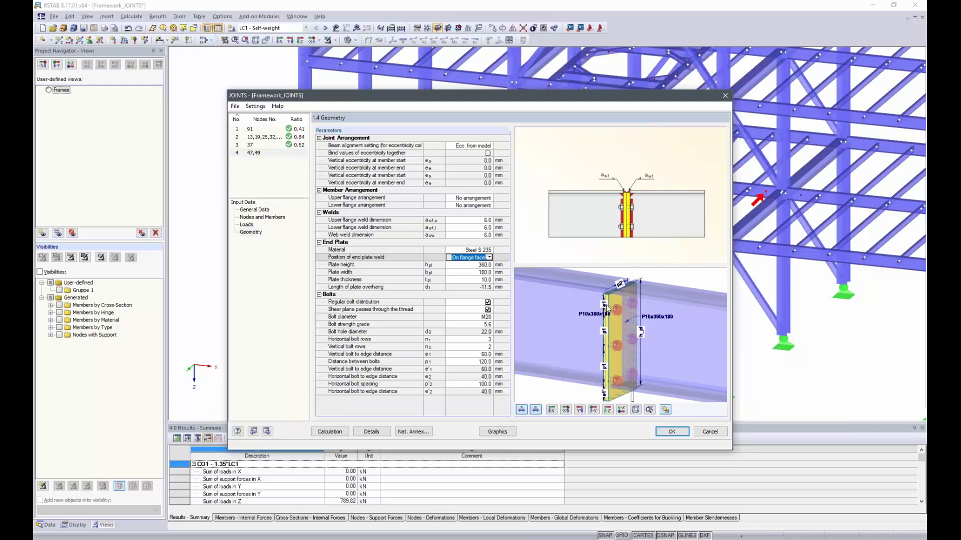
pyautogui.scroll(-1, 625, 336)
pyautogui.keyDown('ctrl'); pyautogui.moveTo(625, 337); pyautogui.dragTo(606, 338, button='middle'); pyautogui.keyUp('ctrl')
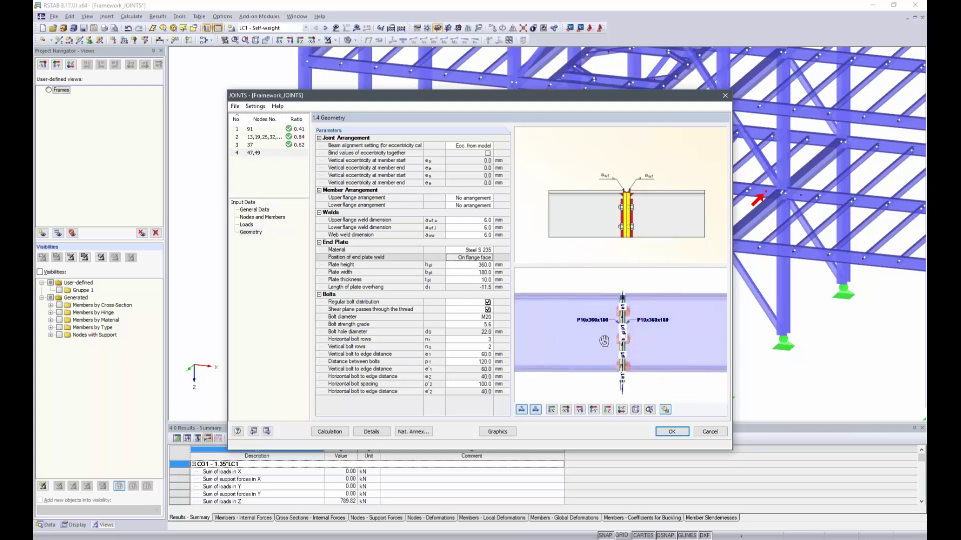
pyautogui.click(465, 265)
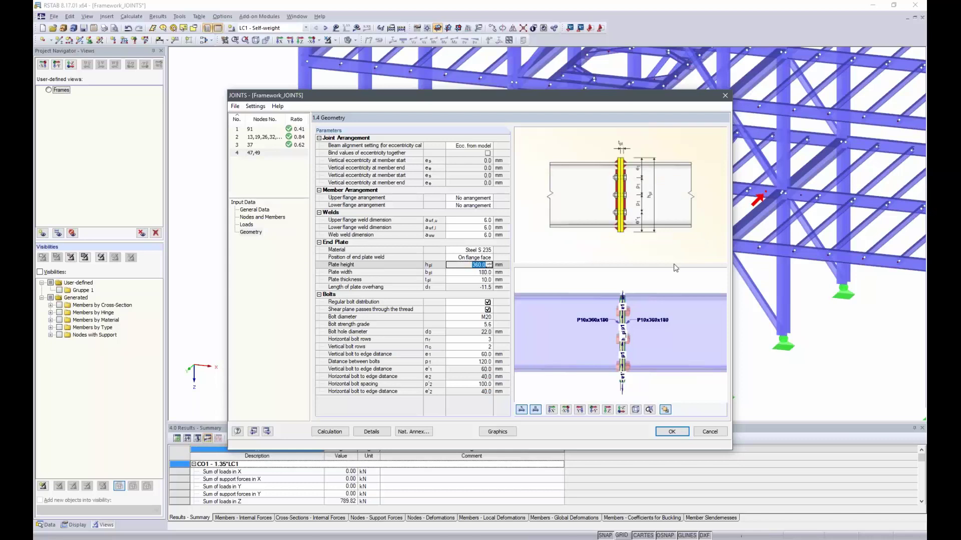
pyautogui.write('3')
pyautogui.press('Tab')
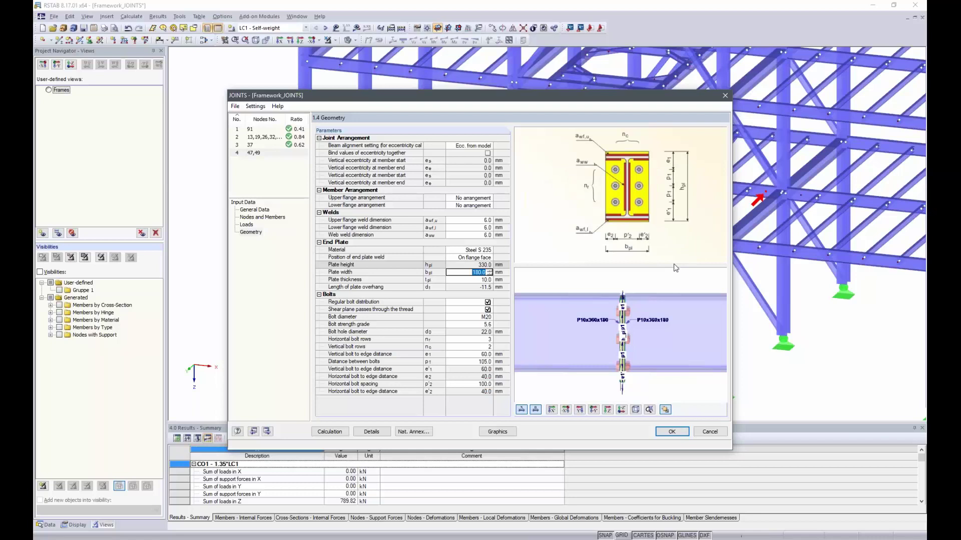
pyautogui.press('Tab')
pyautogui.write('1')
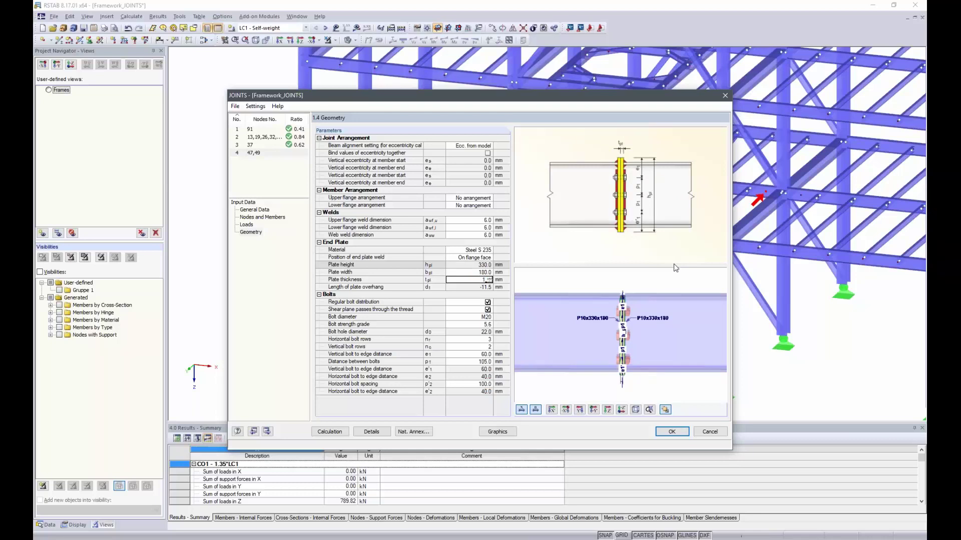
pyautogui.press('Tab')
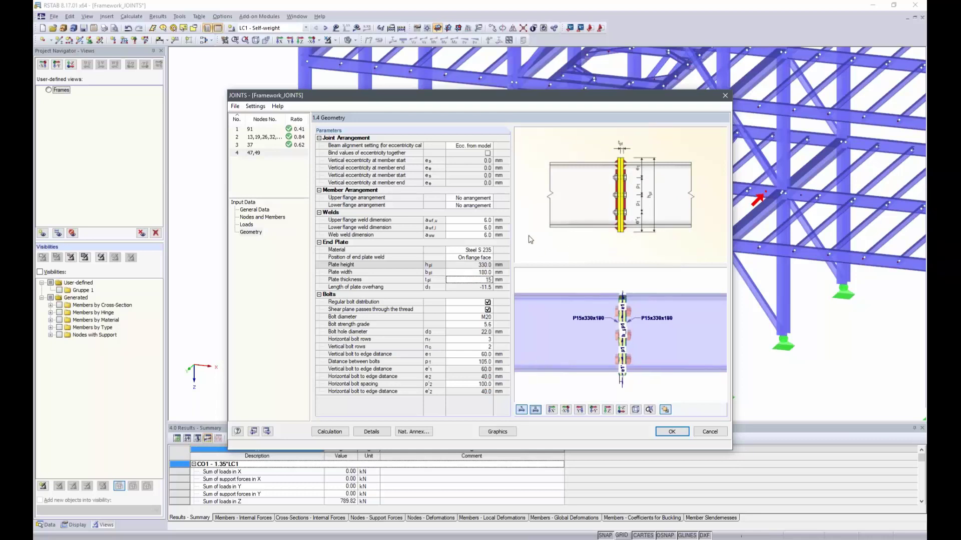
# Step: Set the upper and lower flange weld dimensions to 5 mm and the web weld dimension to 3 mm
pyautogui.click(470, 220)
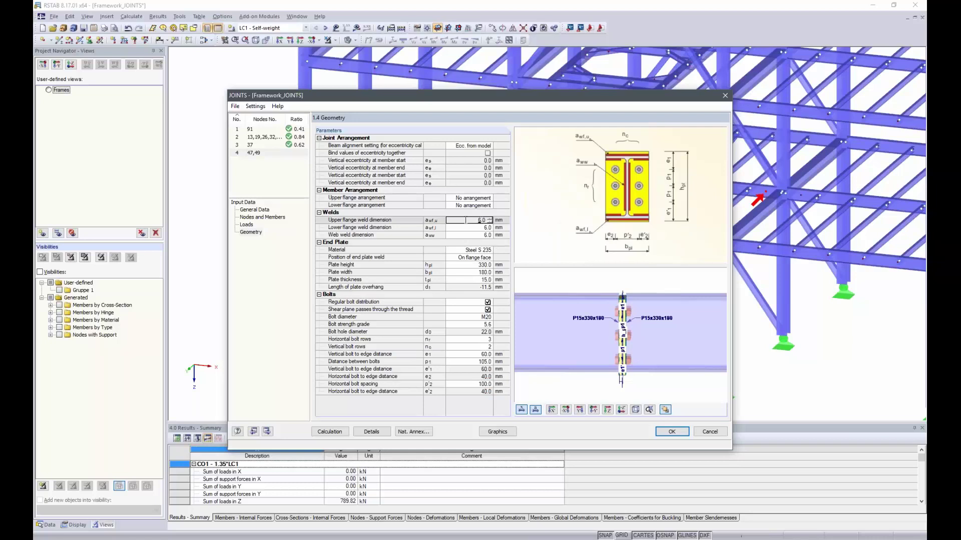
pyautogui.doubleClick(480, 220)
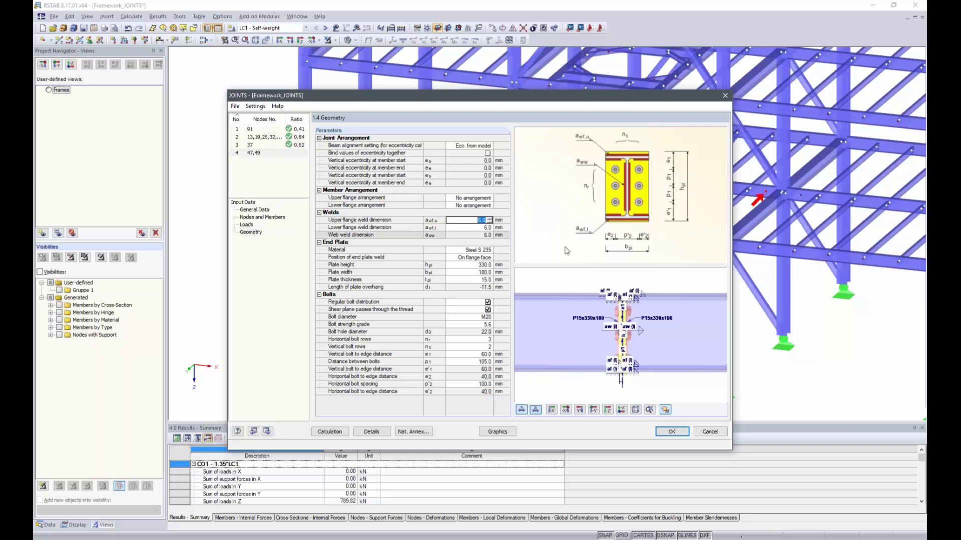
pyautogui.write('5')
pyautogui.press('Down')
pyautogui.write('5')
pyautogui.press('Down')
pyautogui.write('3')
pyautogui.click(565, 247)
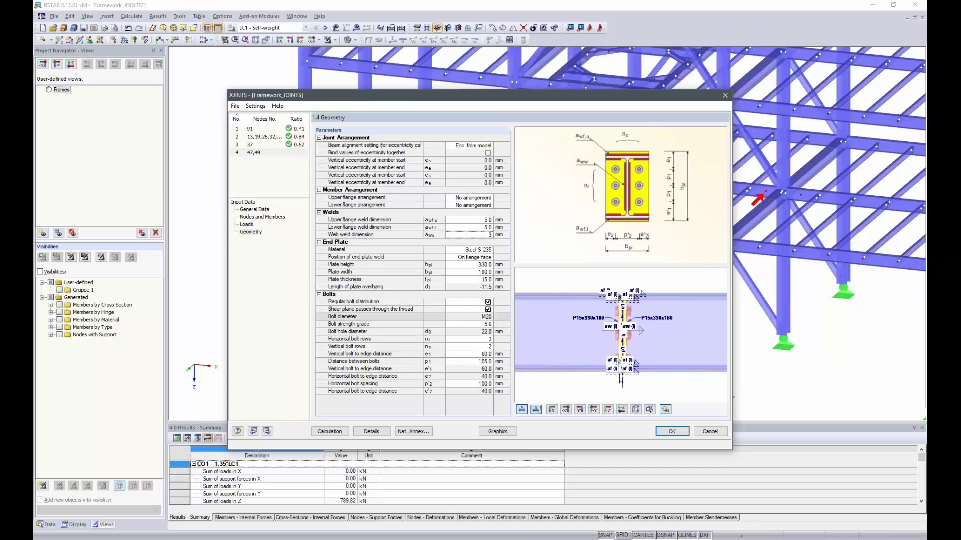
# Step: Disable regular bolt distribution and set the bolts to diameter M16 with strength grade 10.9
pyautogui.click(487, 302)
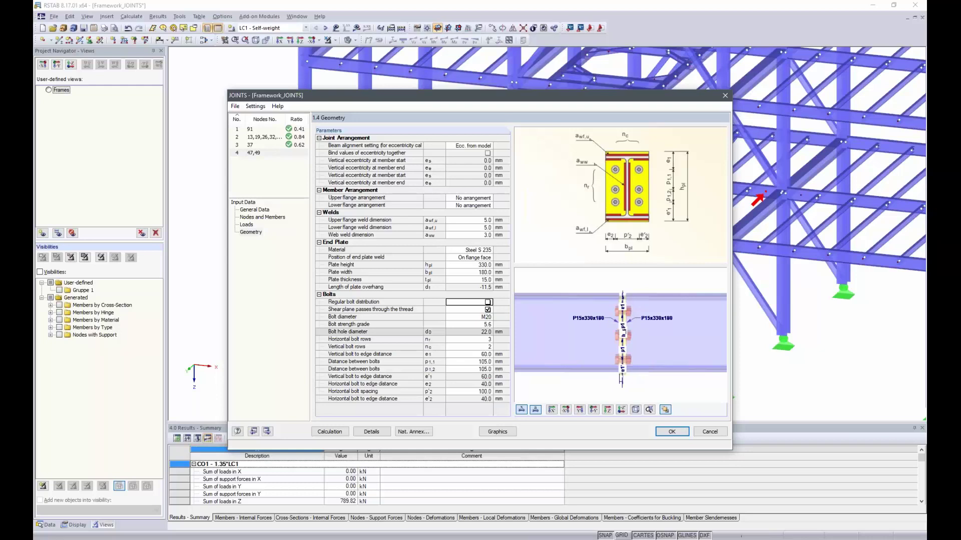
pyautogui.click(477, 318)
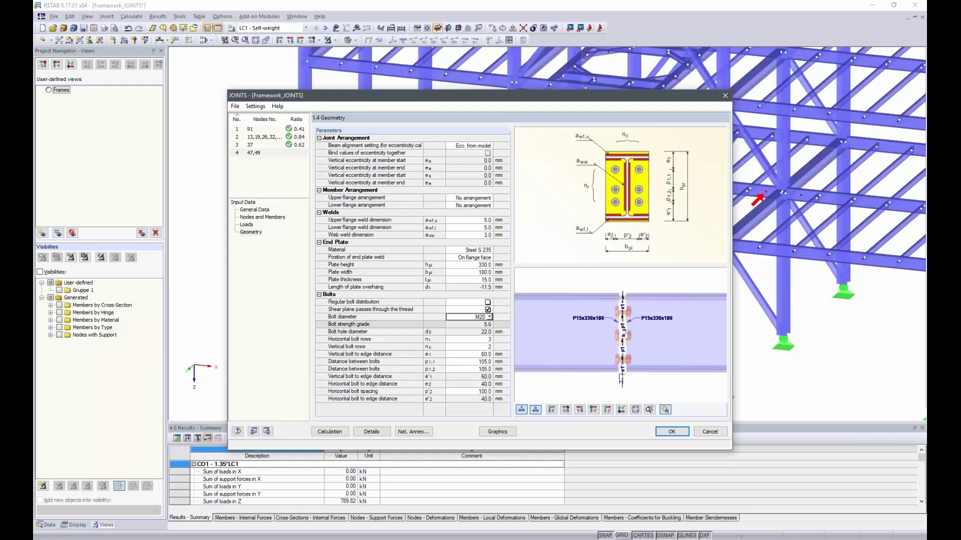
pyautogui.click(490, 318)
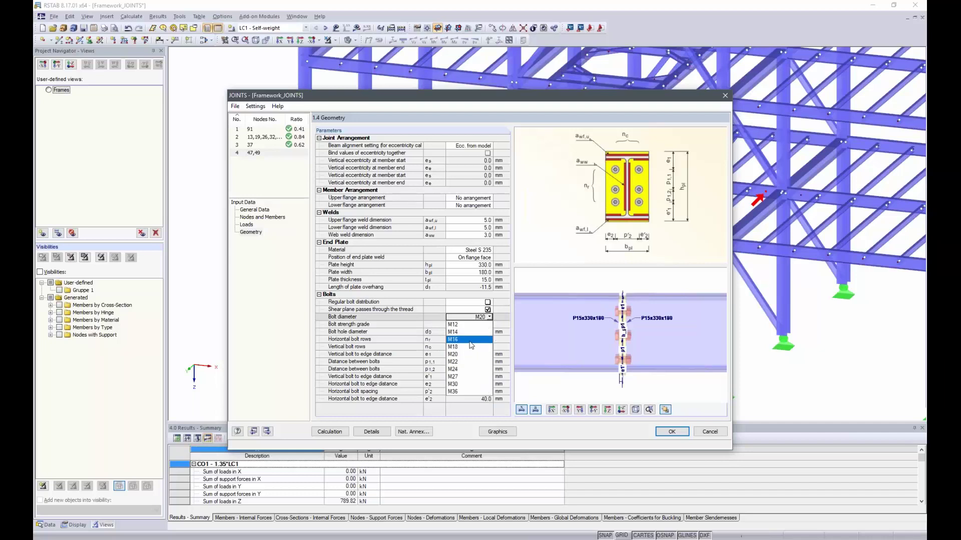
pyautogui.click(471, 340)
pyautogui.click(478, 325)
pyautogui.click(490, 325)
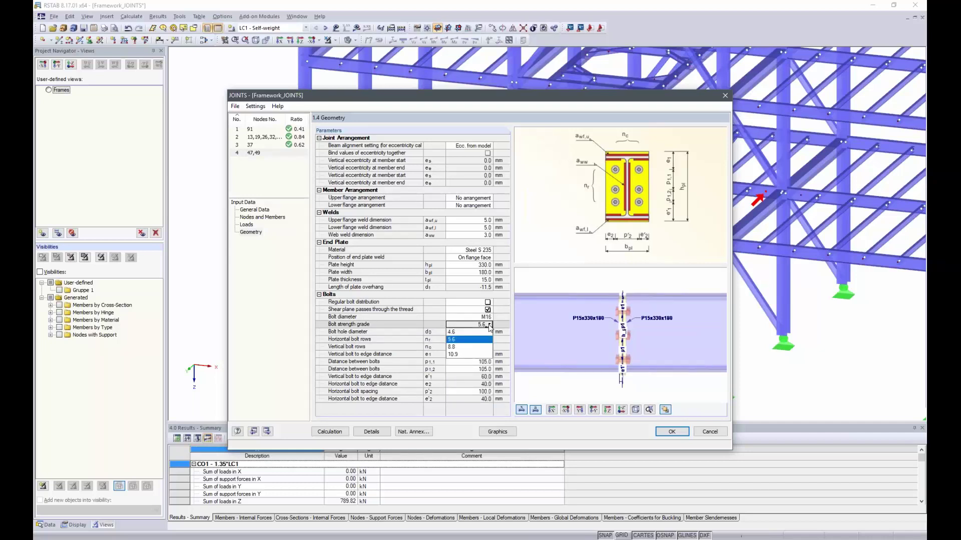
pyautogui.click(465, 354)
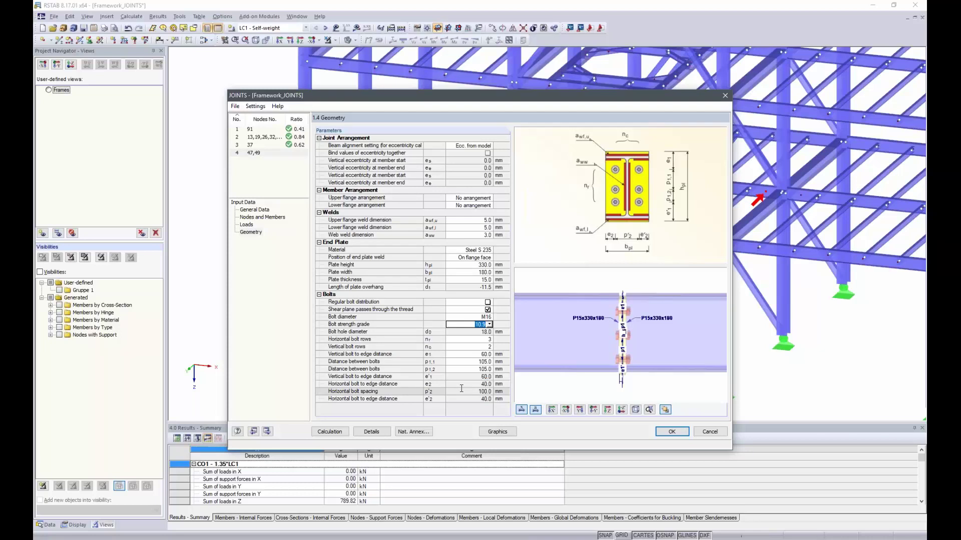
# Step: Reduce the horizontal bolt rows to 2, with a 40 mm upper vertical edge distance and 230 mm between the bolts
pyautogui.click(469, 339)
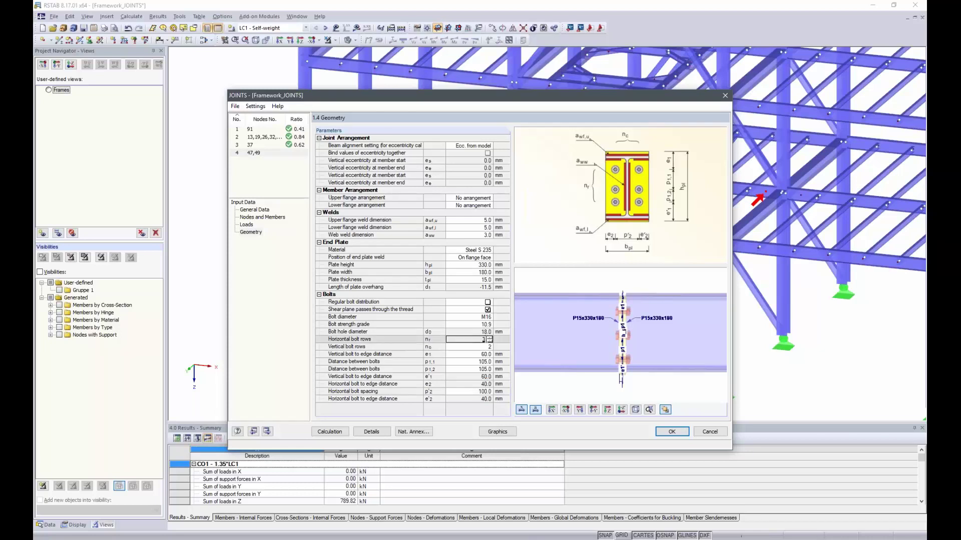
pyautogui.click(489, 342)
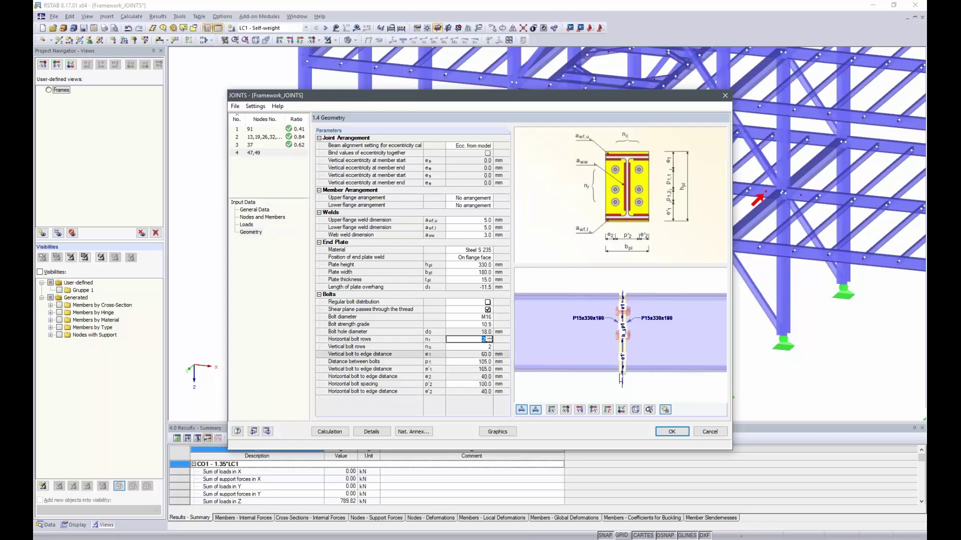
pyautogui.click(466, 355)
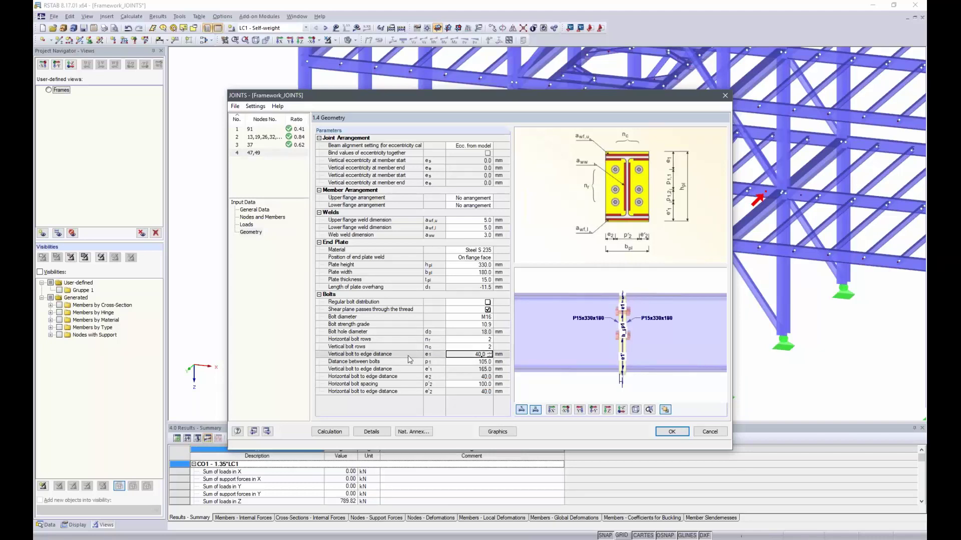
pyautogui.click(477, 361)
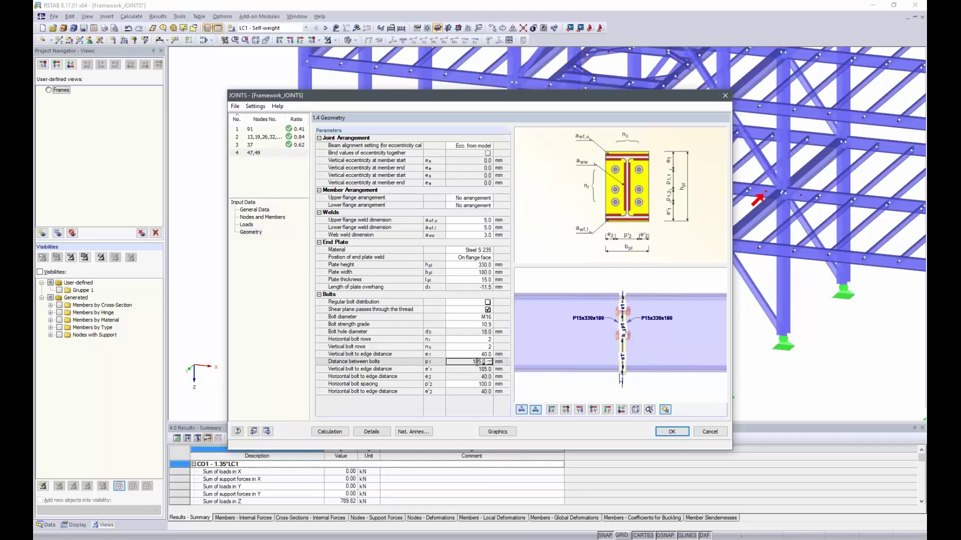
pyautogui.doubleClick(477, 361)
pyautogui.write('230')
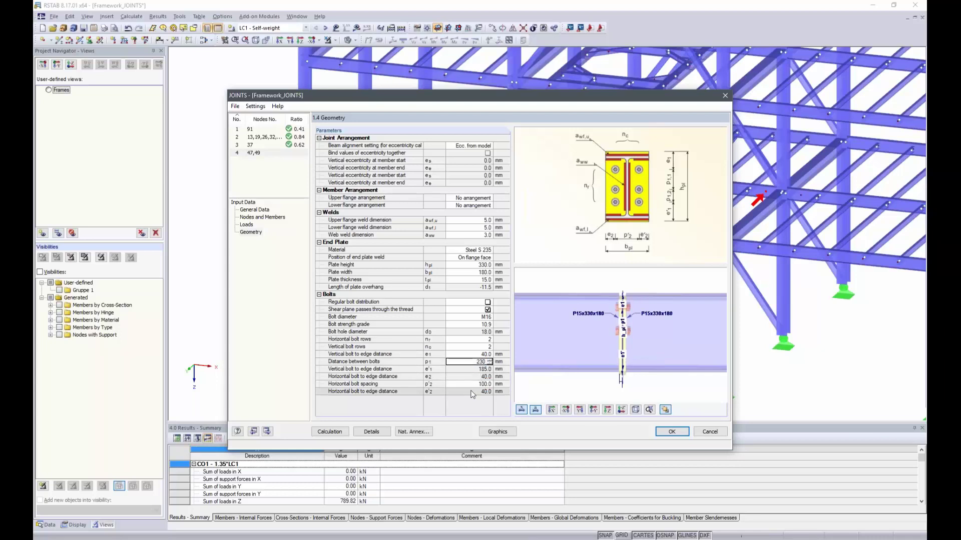
pyautogui.press('Return')
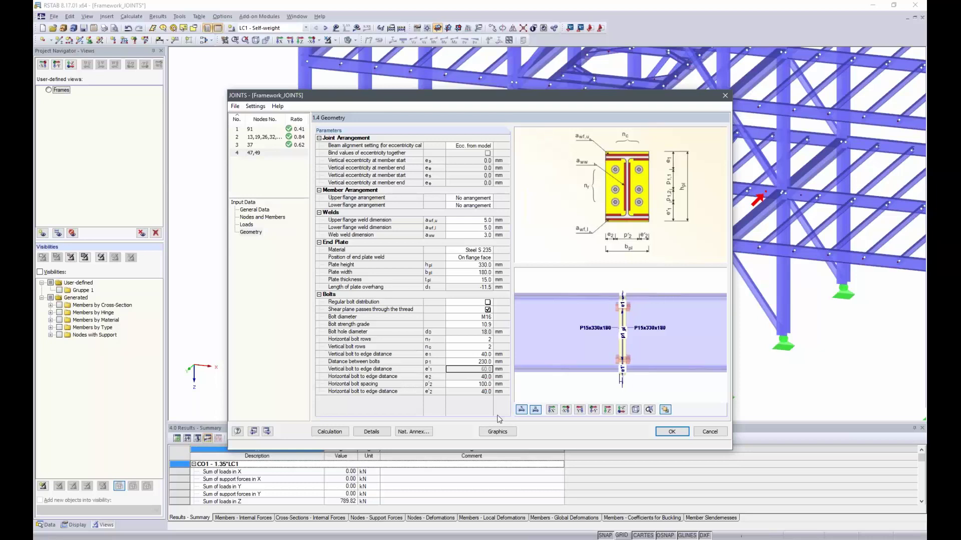
# Step: Check the bolt layout in the 3D preview and run the calculation for the end plate joint
pyautogui.keyDown('ctrl'); pyautogui.moveTo(668, 364); pyautogui.dragTo(622, 371, button='middle'); pyautogui.keyUp('ctrl')
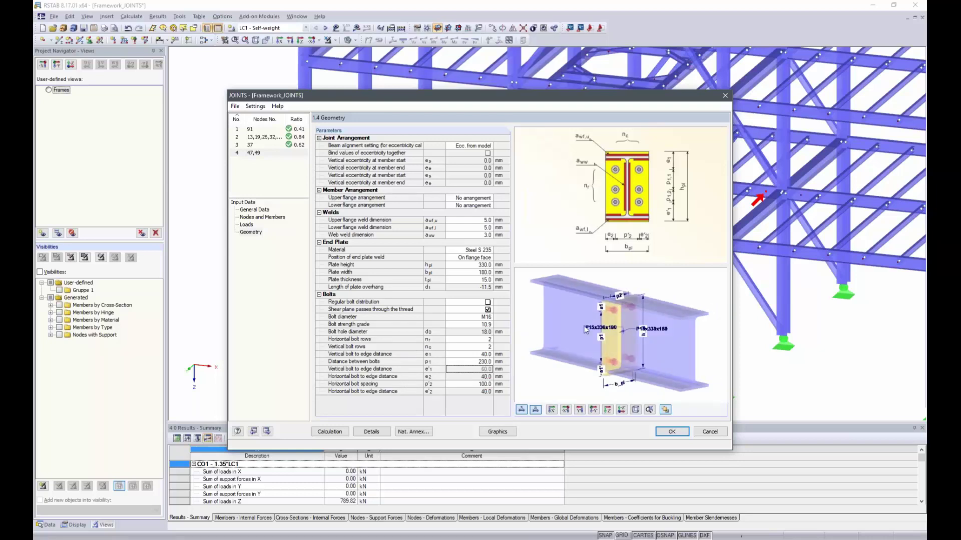
pyautogui.keyDown('ctrl'); pyautogui.moveTo(643, 330); pyautogui.dragTo(621, 344, button='middle'); pyautogui.keyUp('ctrl')
pyautogui.click(330, 431)
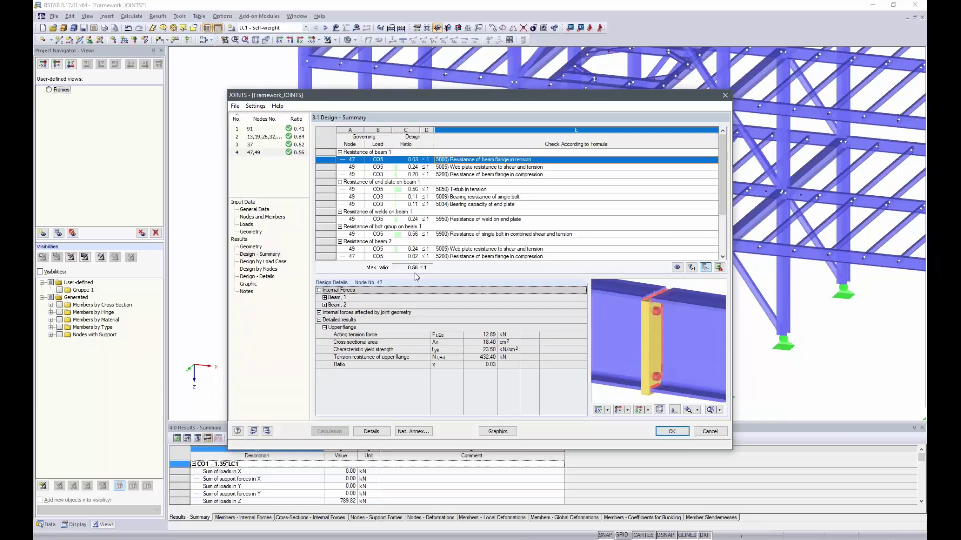
# Step: Try to reduce the end plate thickness to 10 mm and review the design ratios in the summary
pyautogui.click(256, 233)
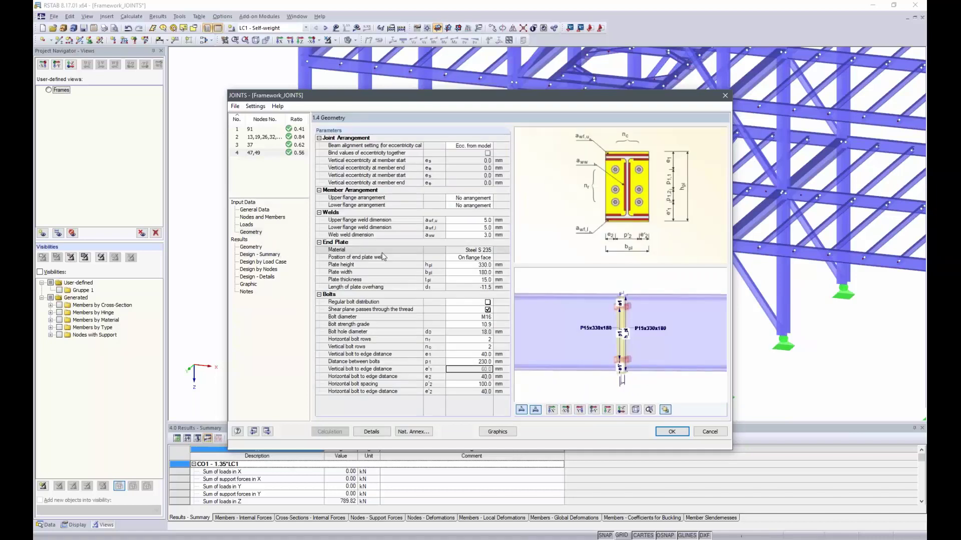
pyautogui.click(479, 279)
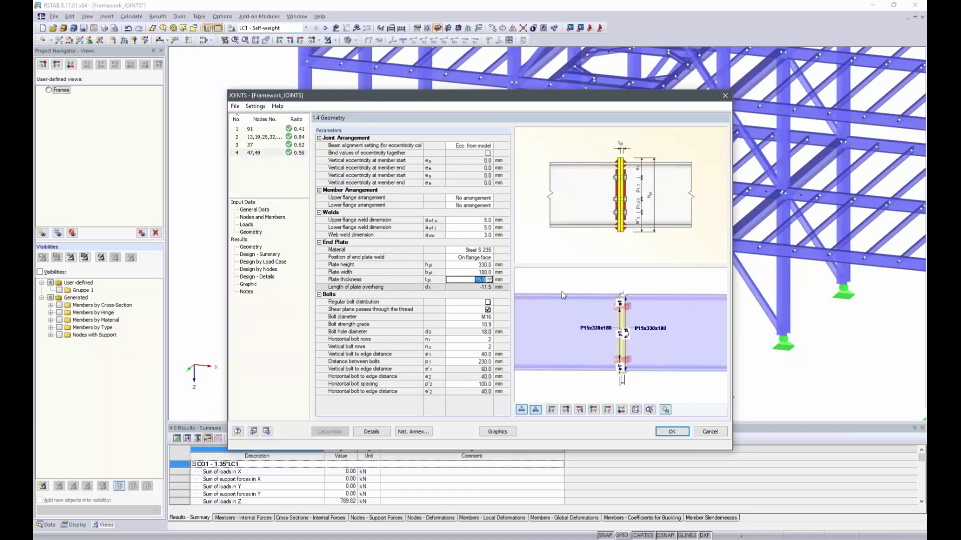
pyautogui.write('10')
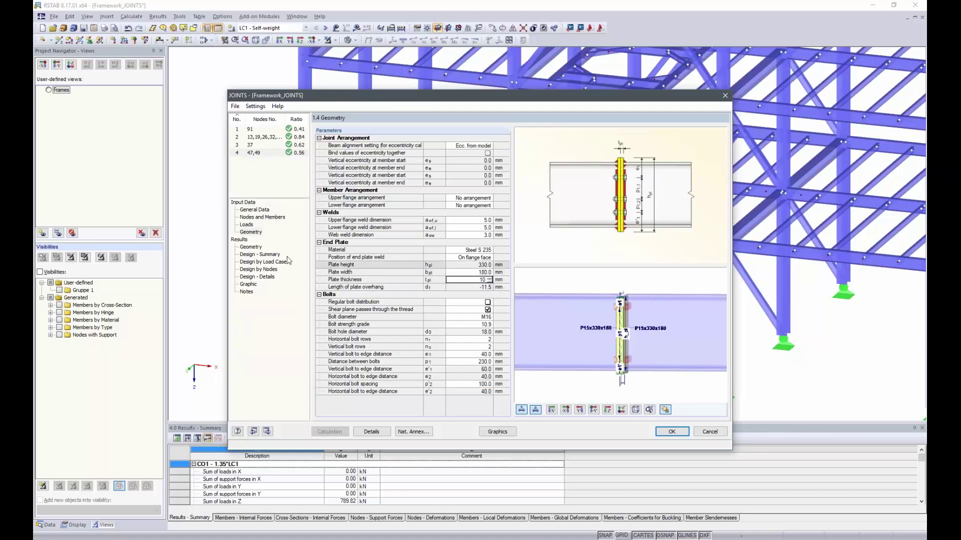
pyautogui.click(260, 255)
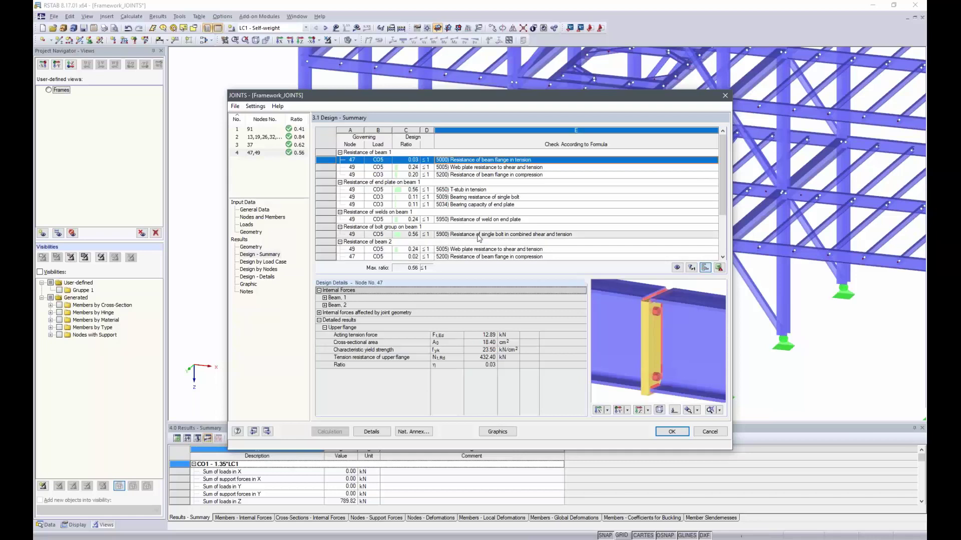
pyautogui.scroll(-5, 479, 239)
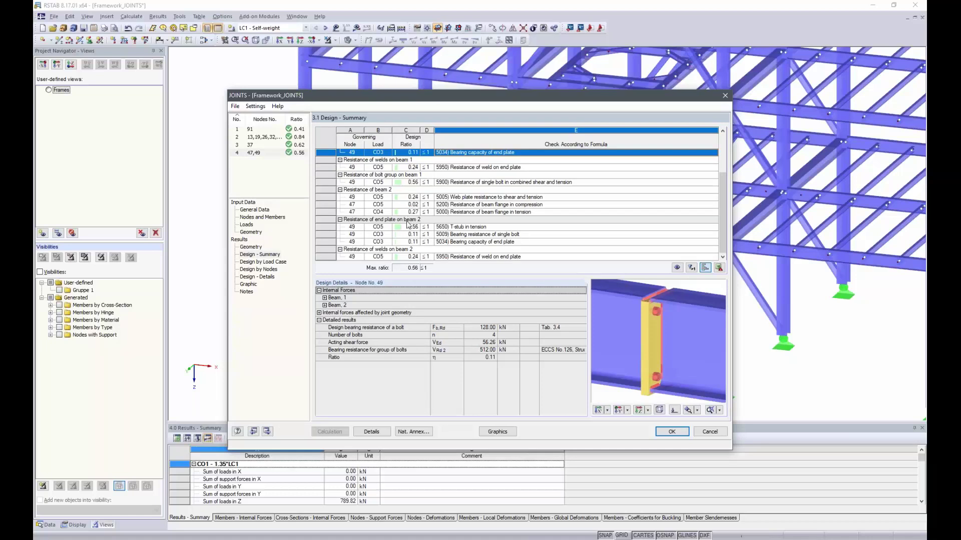
# Step: Set the end plate thickness to 10 mm, accept deleting the existing results, and rerun the calculation
pyautogui.click(251, 232)
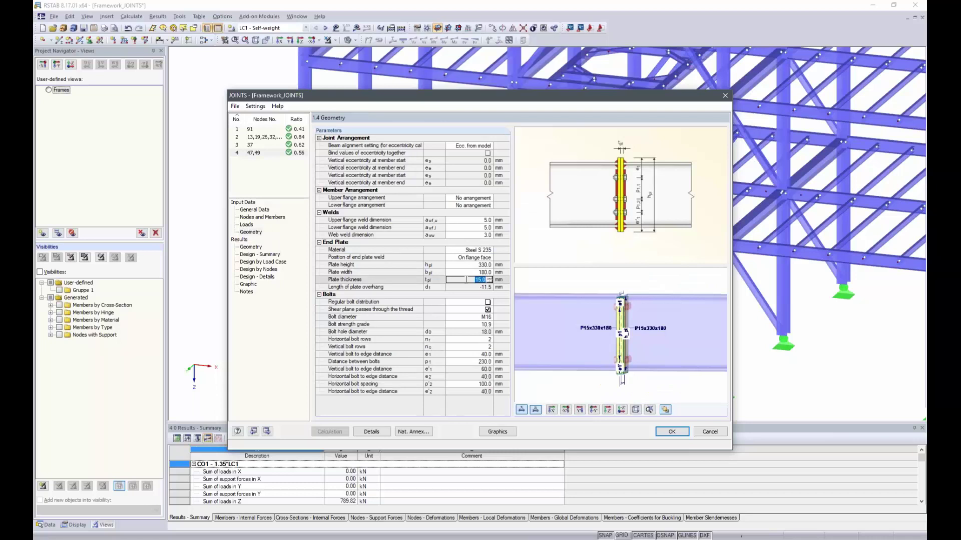
pyautogui.write('20')
pyautogui.click(473, 287)
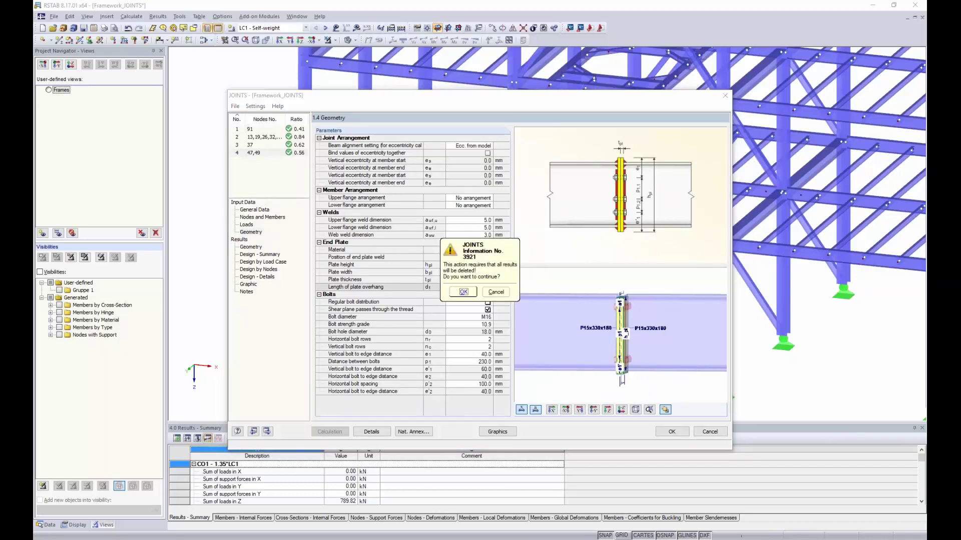
pyautogui.click(463, 293)
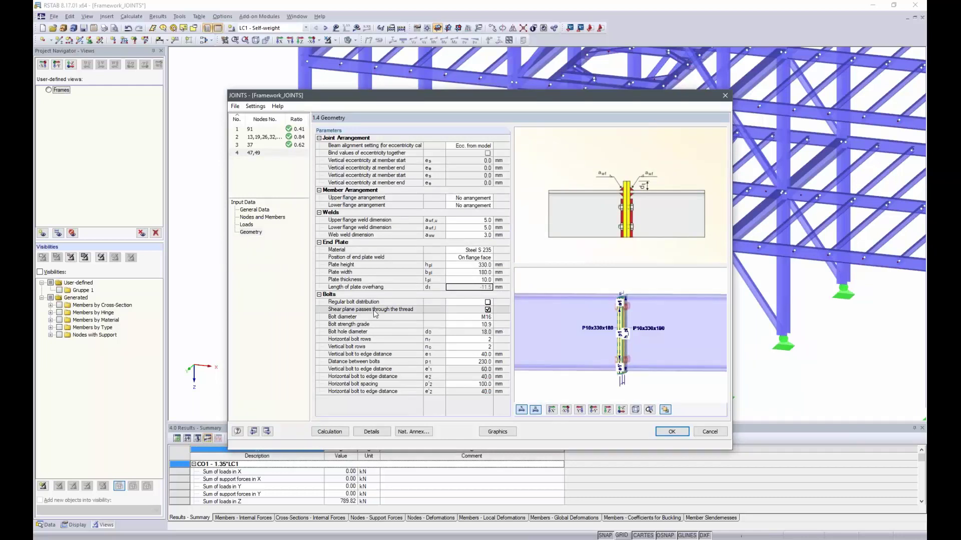
pyautogui.click(339, 433)
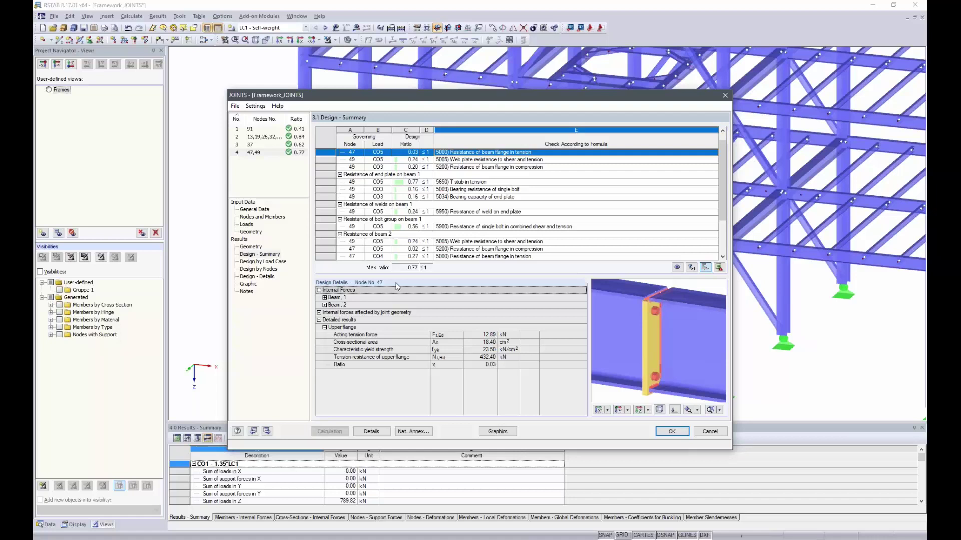
# Step: Show the joints graphically on the model and display cases CA1, CA2 and CA3 together with CA4
pyautogui.click(497, 431)
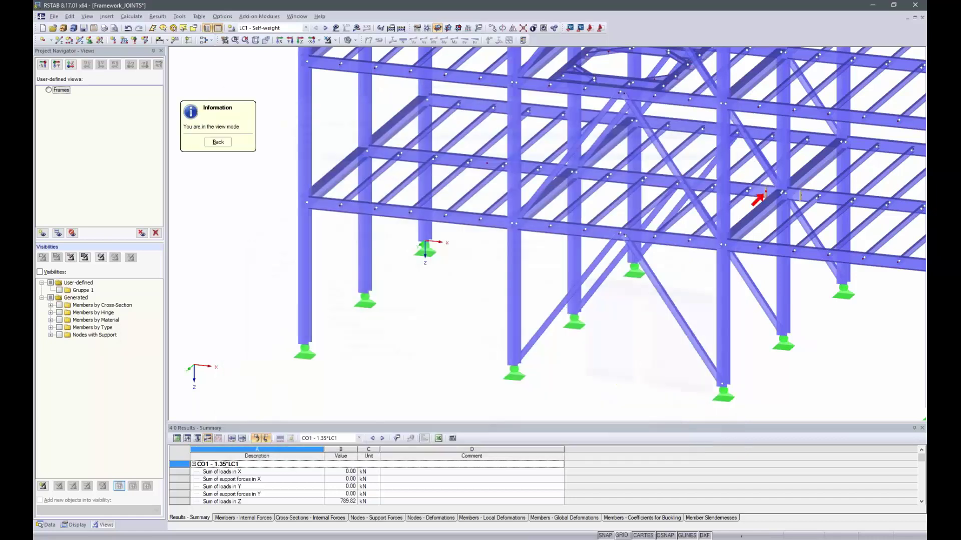
pyautogui.keyDown('ctrl'); pyautogui.moveTo(826, 345); pyautogui.dragTo(721, 358, button='middle'); pyautogui.keyUp('ctrl')
pyautogui.scroll(-3, 720, 356)
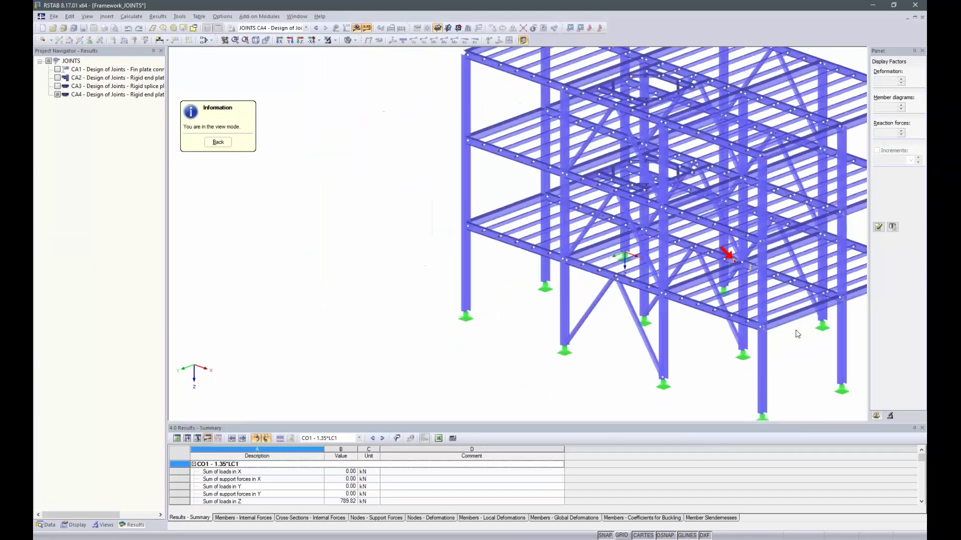
pyautogui.scroll(3, 798, 334)
pyautogui.keyDown('ctrl'); pyautogui.moveTo(600, 330); pyautogui.dragTo(622, 326, button='middle'); pyautogui.keyUp('ctrl')
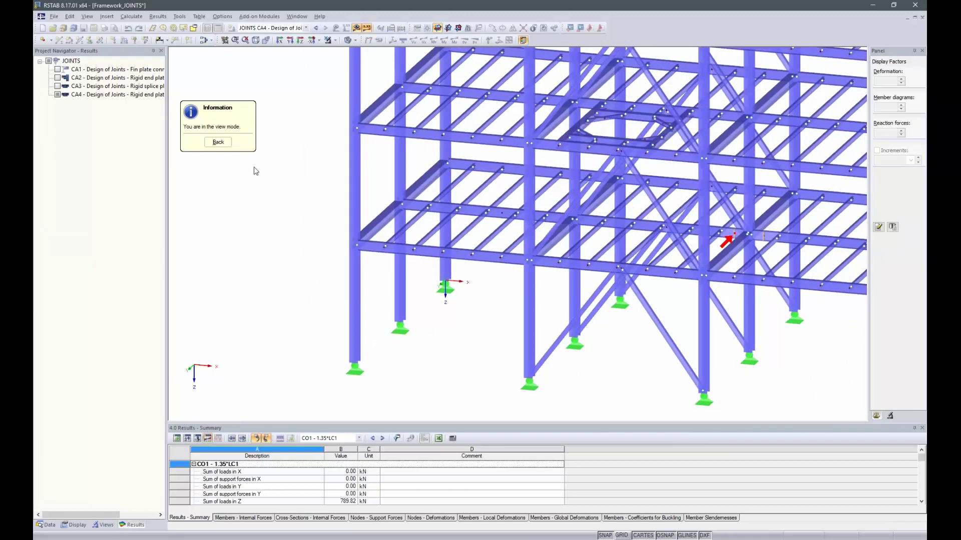
pyautogui.click(58, 69)
pyautogui.click(58, 78)
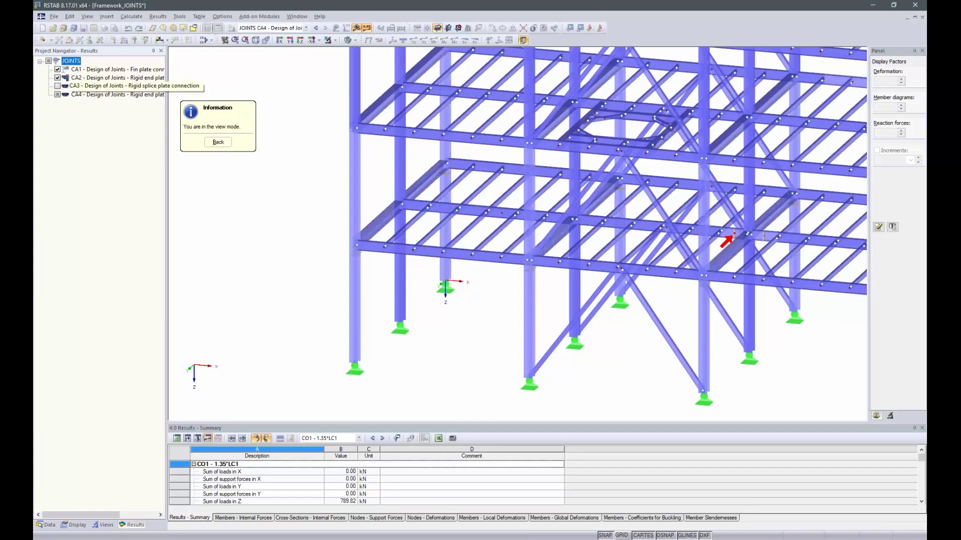
pyautogui.click(57, 86)
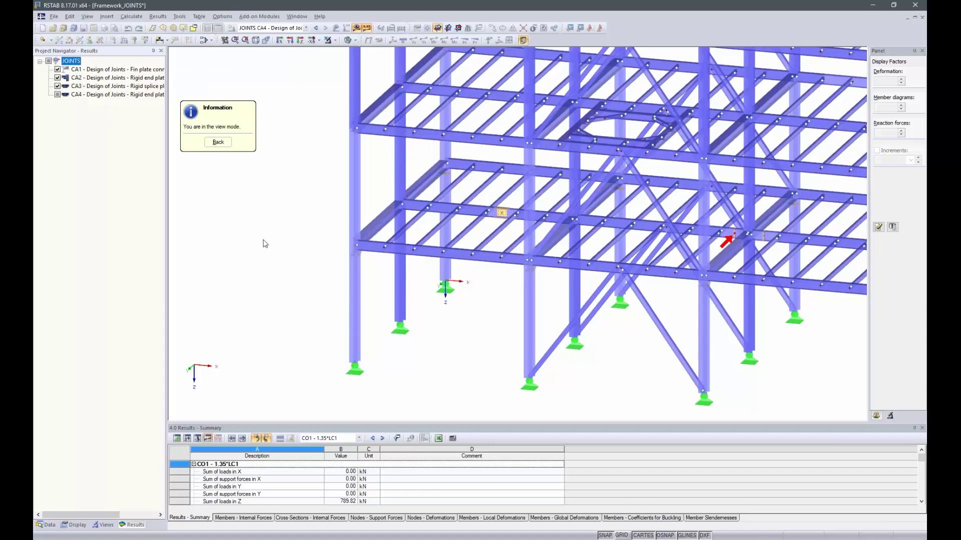
# Step: Examine the end plate joints beside the column and the beam splice plate connection on the model
pyautogui.scroll(-3, 251, 243)
pyautogui.scroll(5, 582, 227)
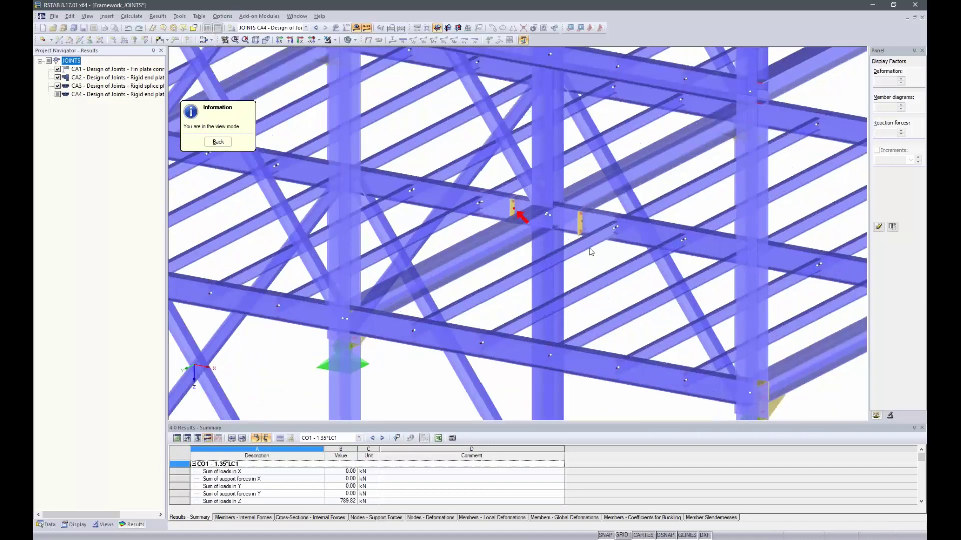
pyautogui.scroll(-5, 497, 242)
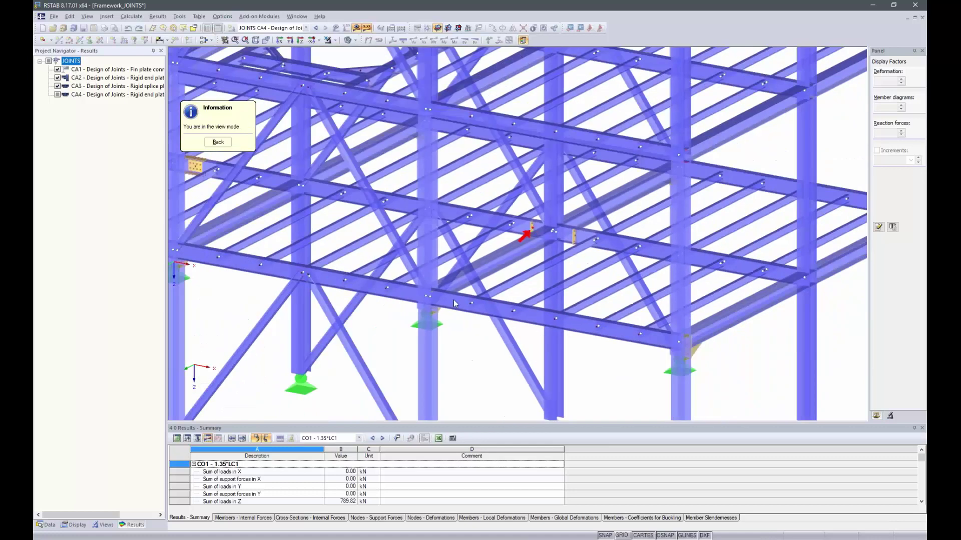
pyautogui.keyDown('ctrl'); pyautogui.moveTo(198, 328); pyautogui.dragTo(304, 314, button='middle'); pyautogui.keyUp('ctrl')
pyautogui.scroll(1, 254, 246)
pyautogui.scroll(4, 256, 249)
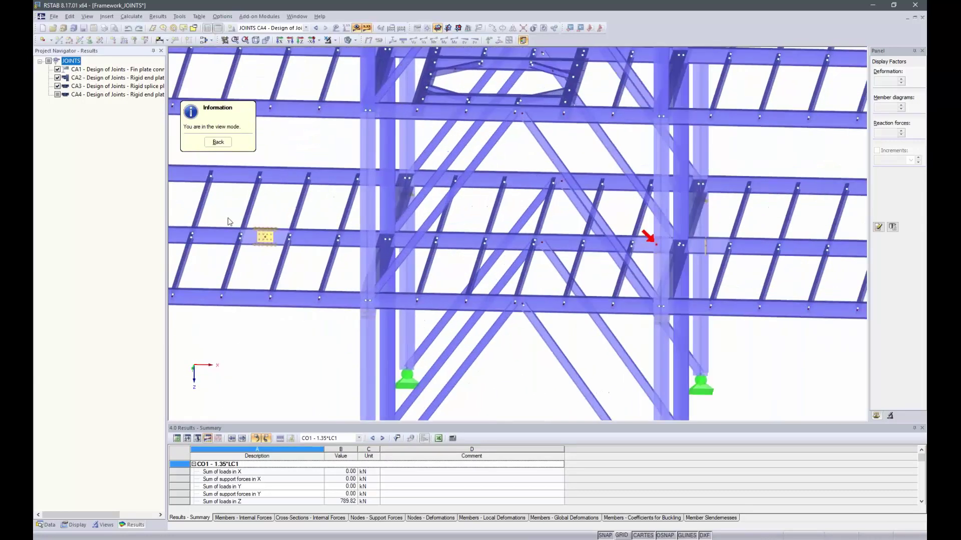
pyautogui.scroll(-5, 432, 245)
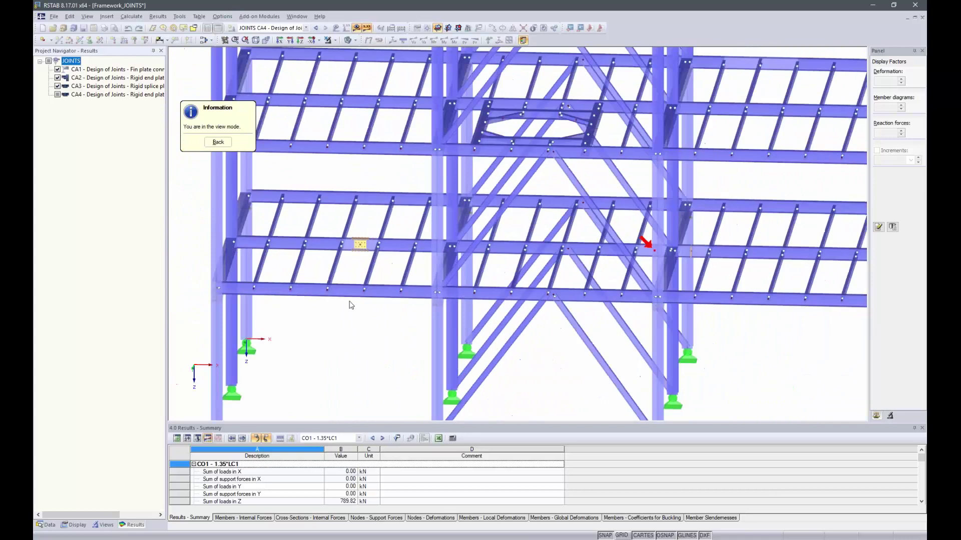
# Step: Inspect the haunched beam-to-column joints from the side and the upper storeys of the frame
pyautogui.keyDown('ctrl'); pyautogui.moveTo(314, 323); pyautogui.dragTo(175, 258, button='middle'); pyautogui.keyUp('ctrl')
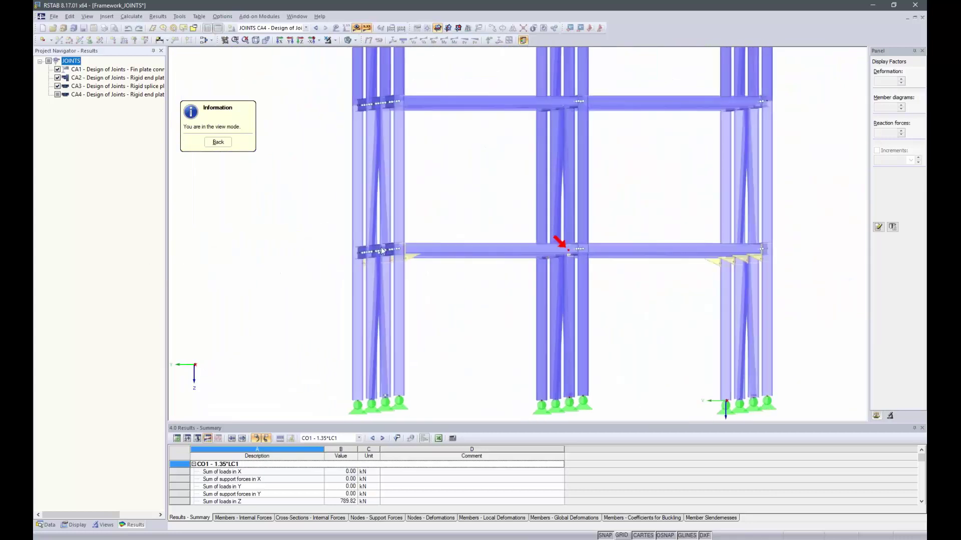
pyautogui.scroll(2, 387, 250)
pyautogui.keyDown('ctrl'); pyautogui.moveTo(387, 247); pyautogui.dragTo(410, 344, button='middle'); pyautogui.keyUp('ctrl')
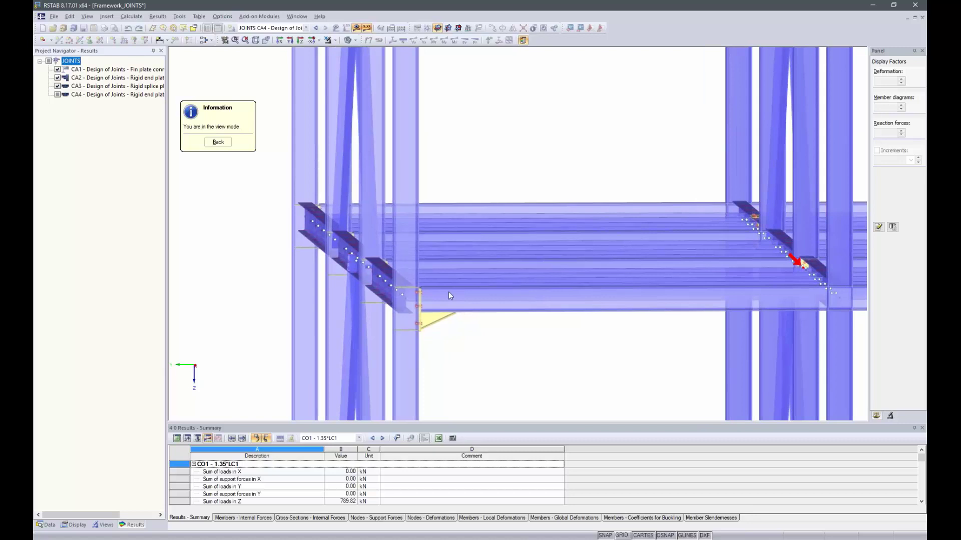
pyautogui.scroll(-3, 463, 260)
pyautogui.keyDown('ctrl'); pyautogui.moveTo(358, 203); pyautogui.dragTo(639, 254, button='middle'); pyautogui.keyUp('ctrl')
pyautogui.scroll(6, 800, 139)
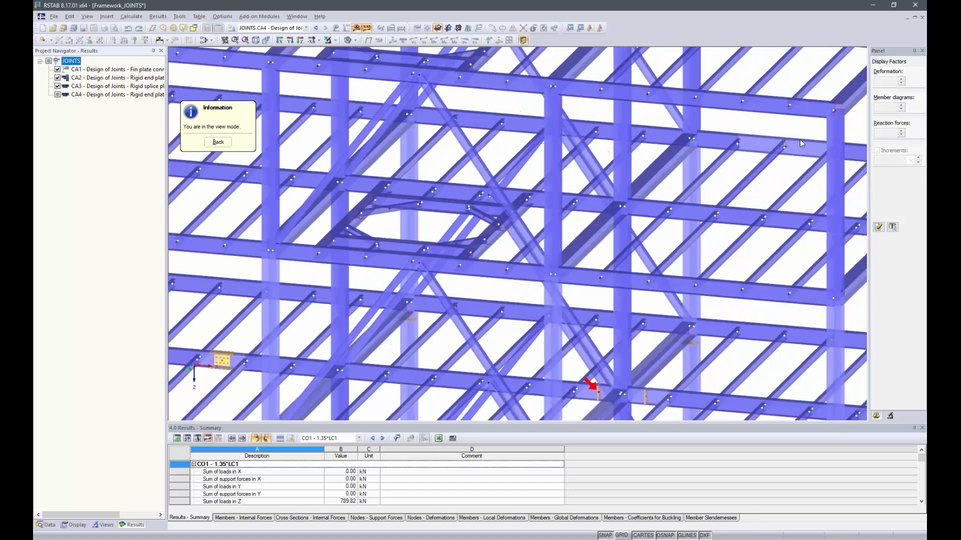
pyautogui.scroll(1, 783, 160)
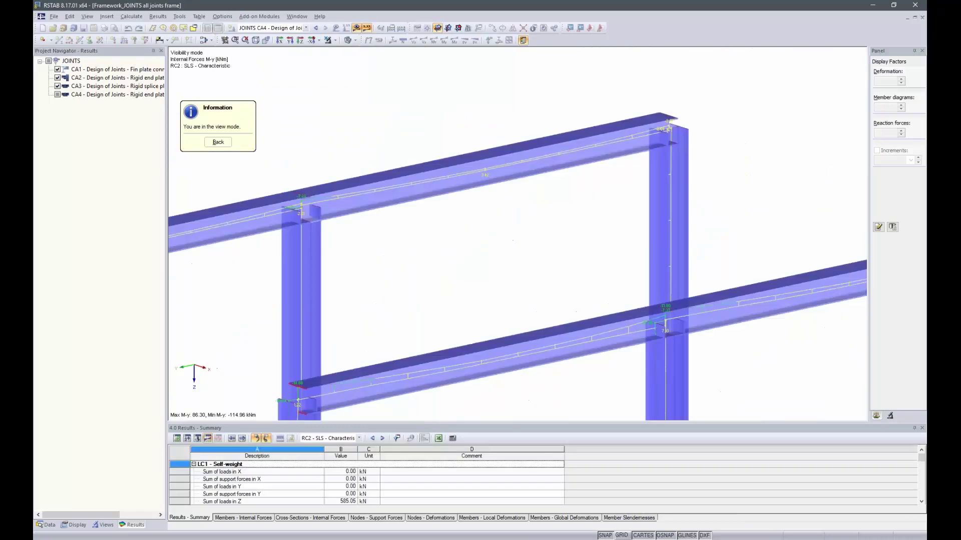
# Step: Return to the JOINTS results, show them on the all joints frame model, and display cases CA1 to CA9
pyautogui.click(220, 143)
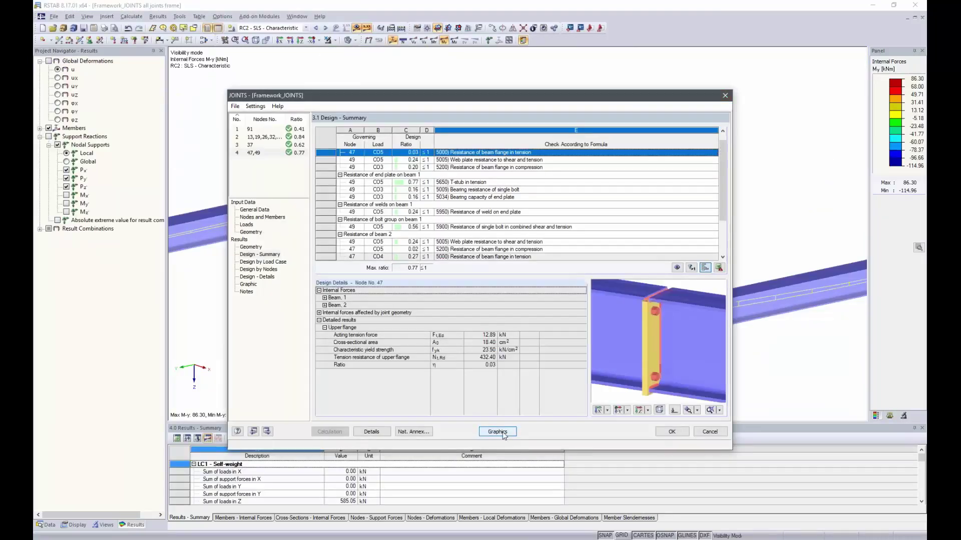
pyautogui.click(498, 432)
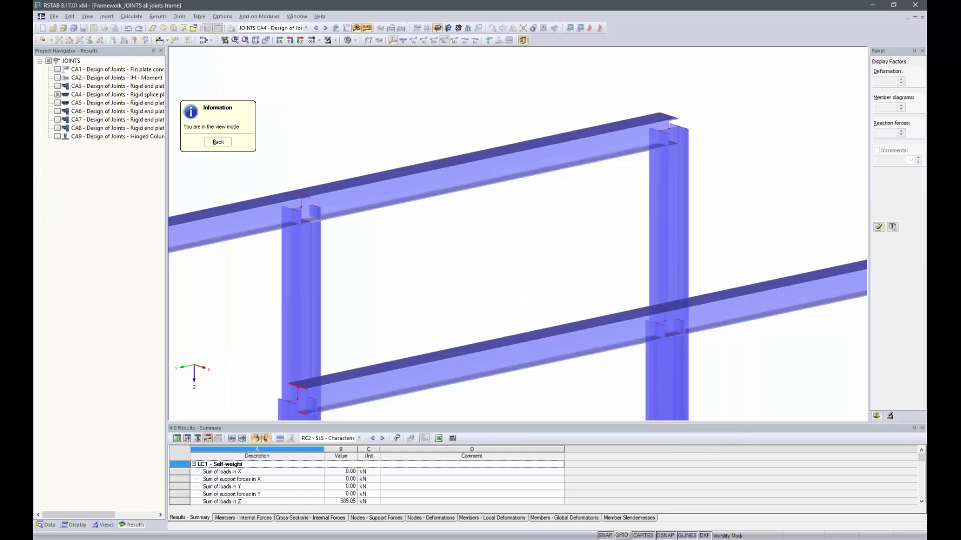
pyautogui.click(57, 69)
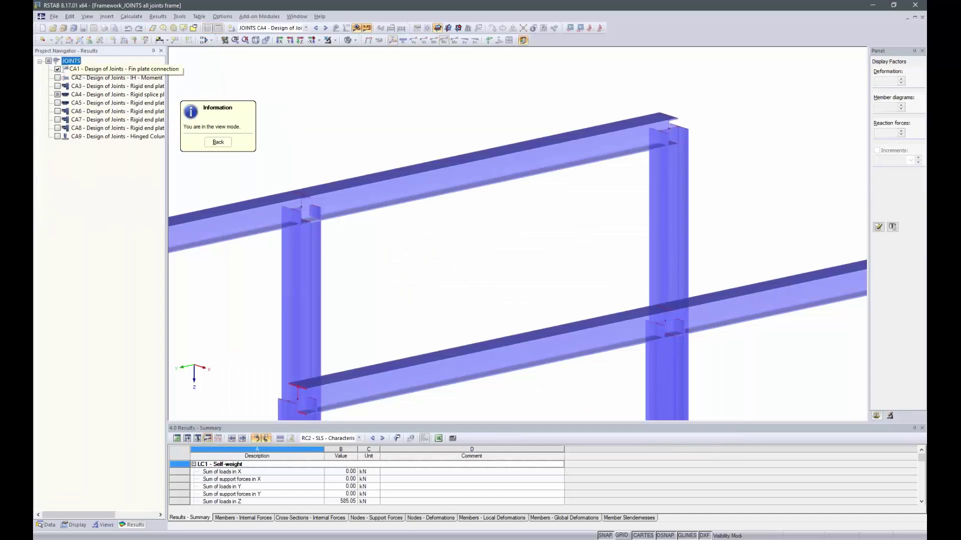
pyautogui.click(57, 77)
pyautogui.click(57, 86)
pyautogui.click(58, 102)
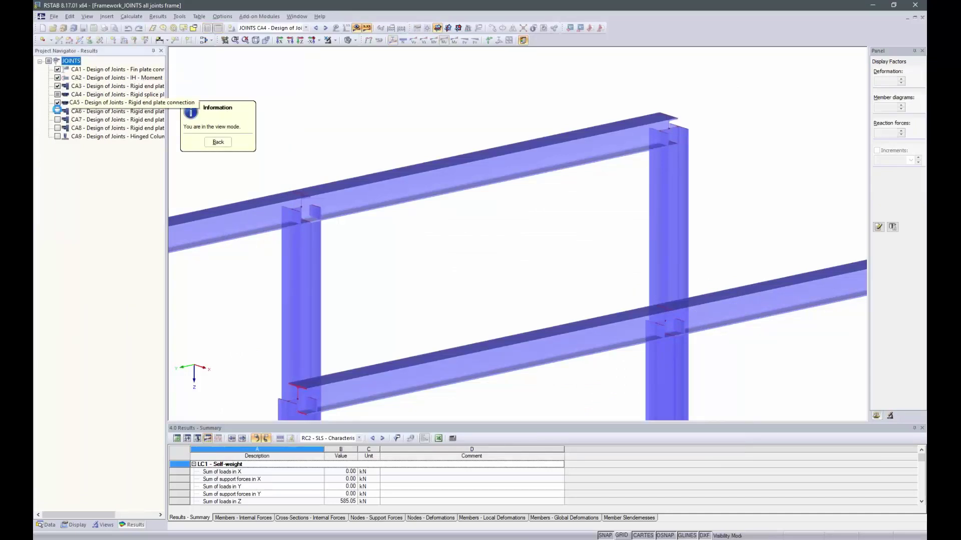
pyautogui.click(58, 111)
pyautogui.click(58, 120)
pyautogui.click(57, 128)
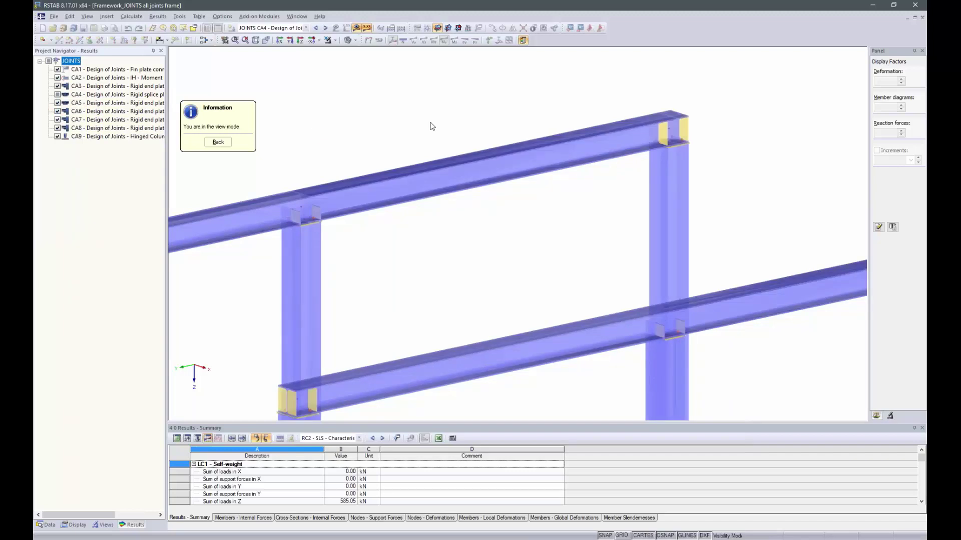
# Step: Examine the whole frame with its joints and the column base plates with anchors in the foundation blocks
pyautogui.scroll(-20, 419, 121)
pyautogui.scroll(-1, 378, 149)
pyautogui.scroll(4, 381, 149)
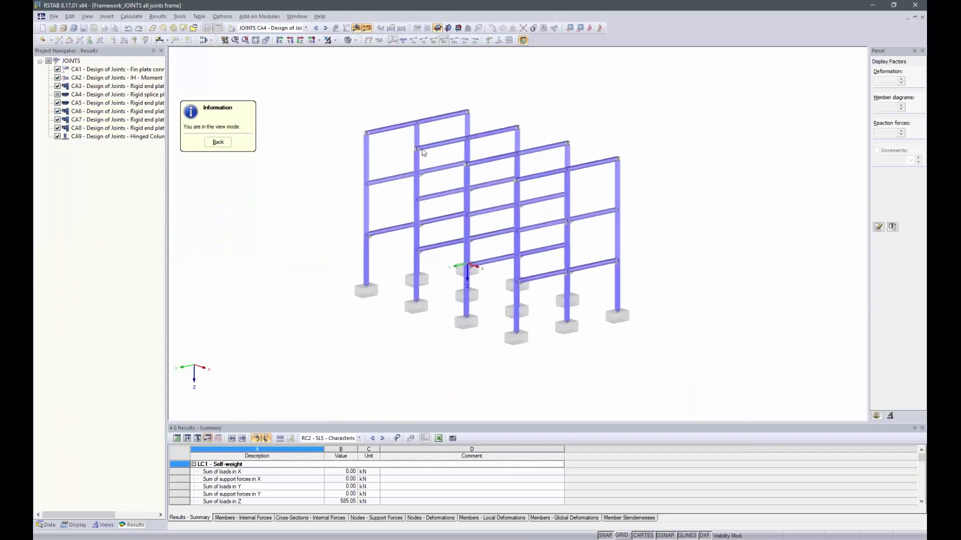
pyautogui.scroll(3, 422, 149)
pyautogui.keyDown('ctrl'); pyautogui.moveTo(422, 149); pyautogui.dragTo(413, 149, button='middle'); pyautogui.keyUp('ctrl')
pyautogui.keyDown('ctrl'); pyautogui.moveTo(441, 235); pyautogui.dragTo(488, 246, button='middle'); pyautogui.keyUp('ctrl')
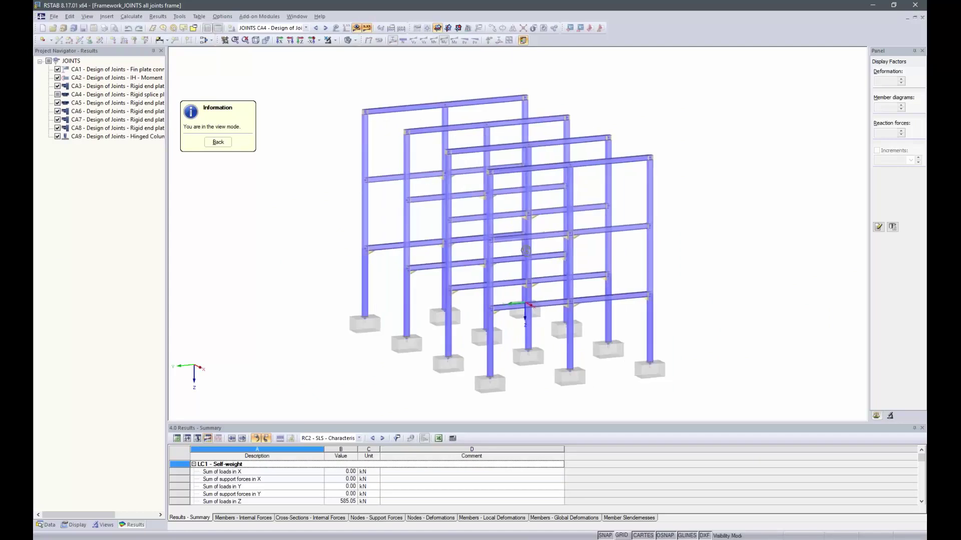
pyautogui.scroll(3, 494, 334)
pyautogui.scroll(-3, 505, 323)
pyautogui.scroll(5, 510, 340)
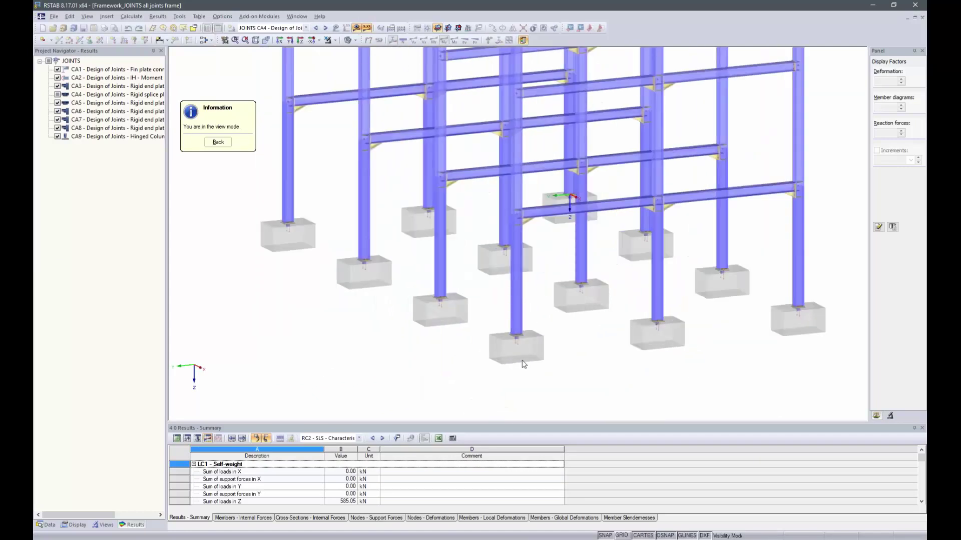
pyautogui.scroll(3, 516, 352)
pyautogui.scroll(1, 460, 335)
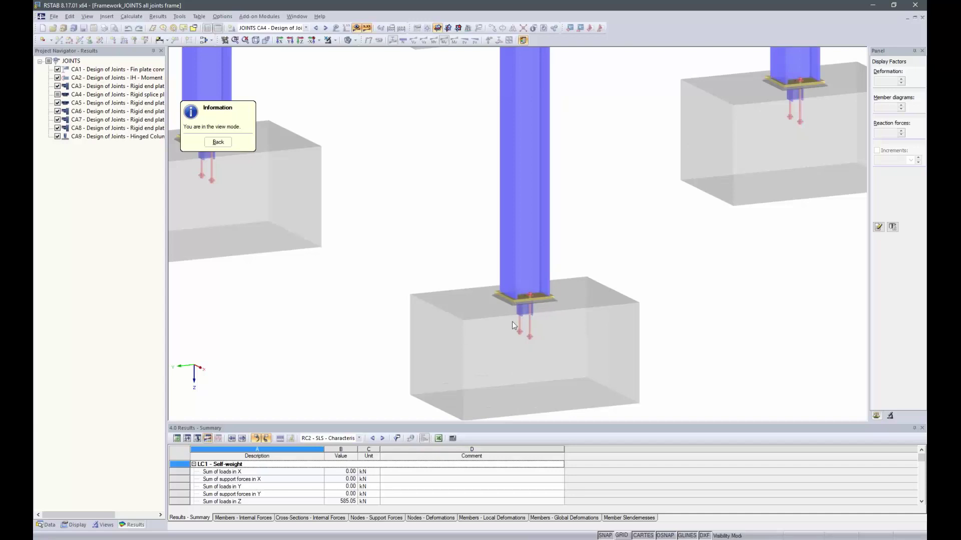
pyautogui.scroll(-4, 390, 313)
pyautogui.scroll(-4, 395, 250)
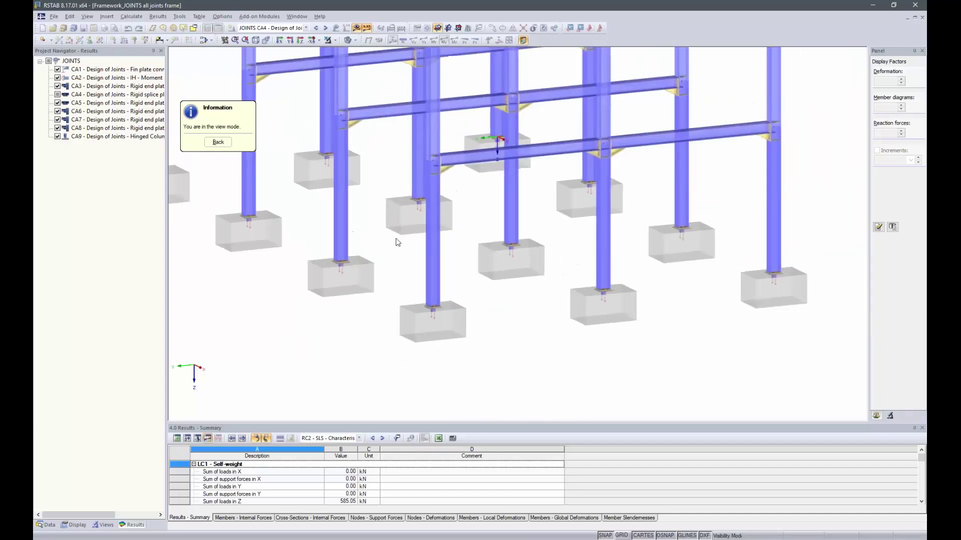
# Step: Examine the haunched beam-to-column connections and the frame corner joints at the top of the structure
pyautogui.keyDown('ctrl'); pyautogui.moveTo(468, 189); pyautogui.dragTo(358, 183, button='middle'); pyautogui.keyUp('ctrl')
pyautogui.scroll(4, 357, 183)
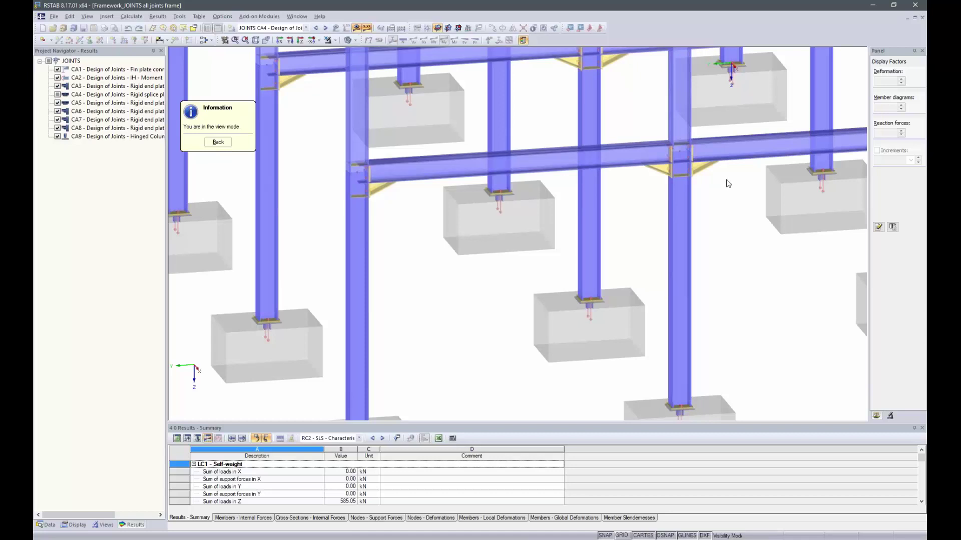
pyautogui.scroll(-3, 660, 221)
pyautogui.scroll(-2, 661, 221)
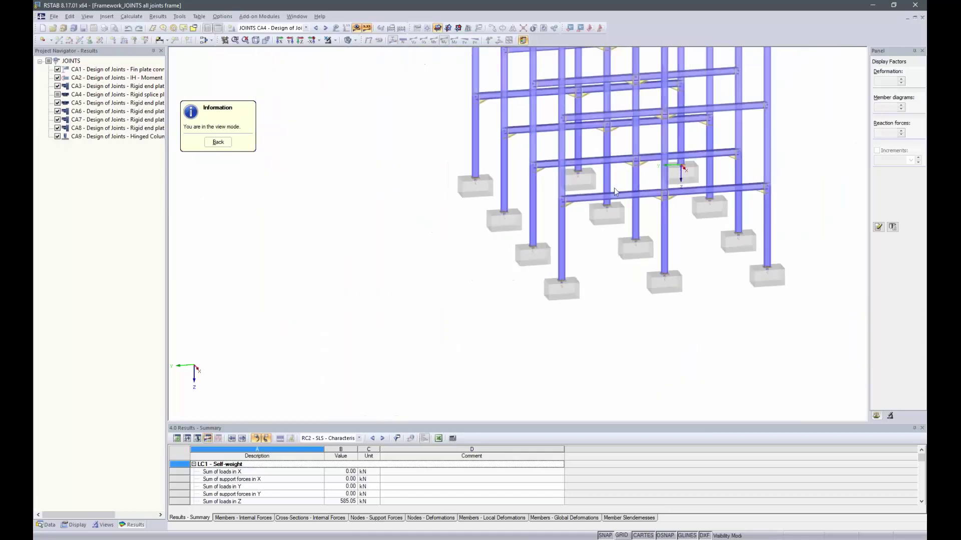
pyautogui.moveTo(568, 152); pyautogui.dragTo(624, 221, button='middle')
pyautogui.moveTo(546, 109); pyautogui.dragTo(557, 189, button='middle')
pyautogui.scroll(2, 492, 100)
pyautogui.scroll(6, 496, 66)
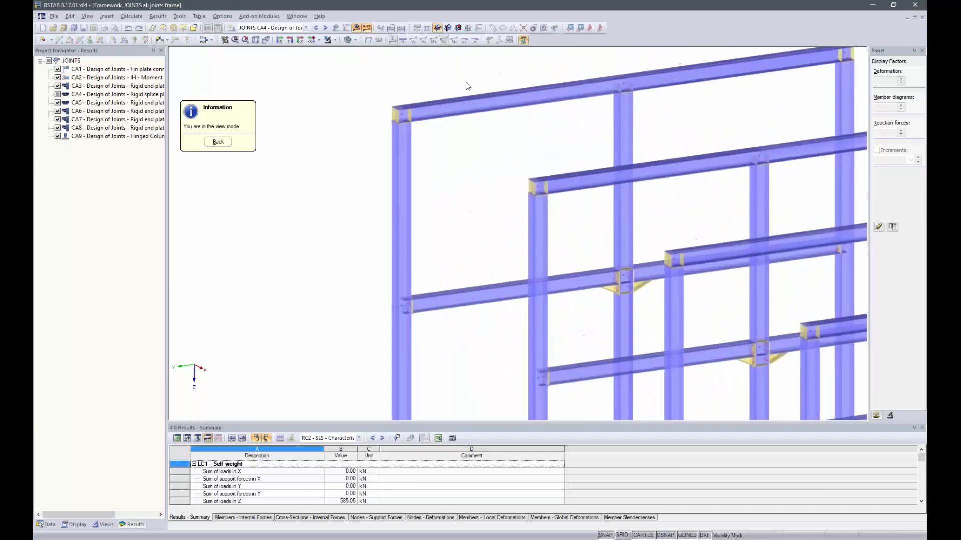
pyautogui.scroll(-3, 361, 174)
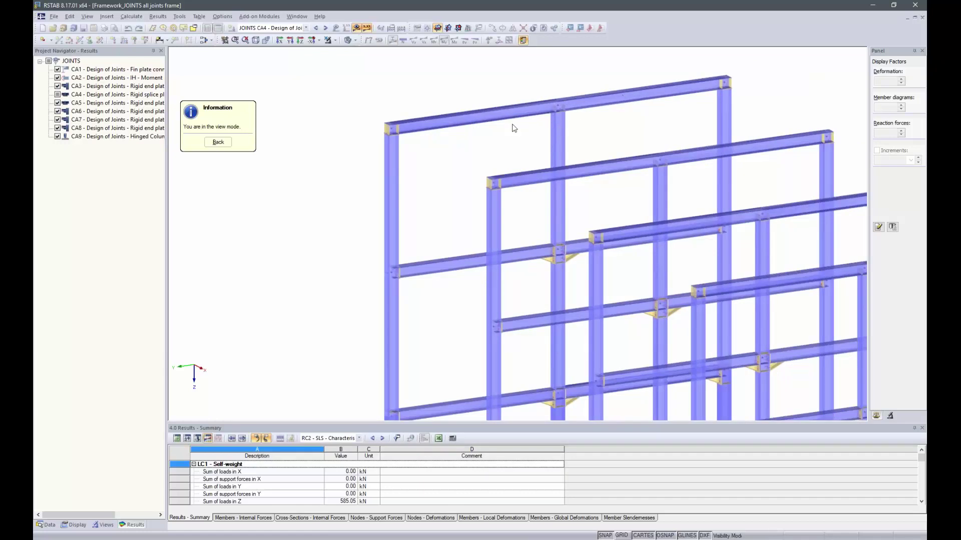
pyautogui.scroll(6, 379, 132)
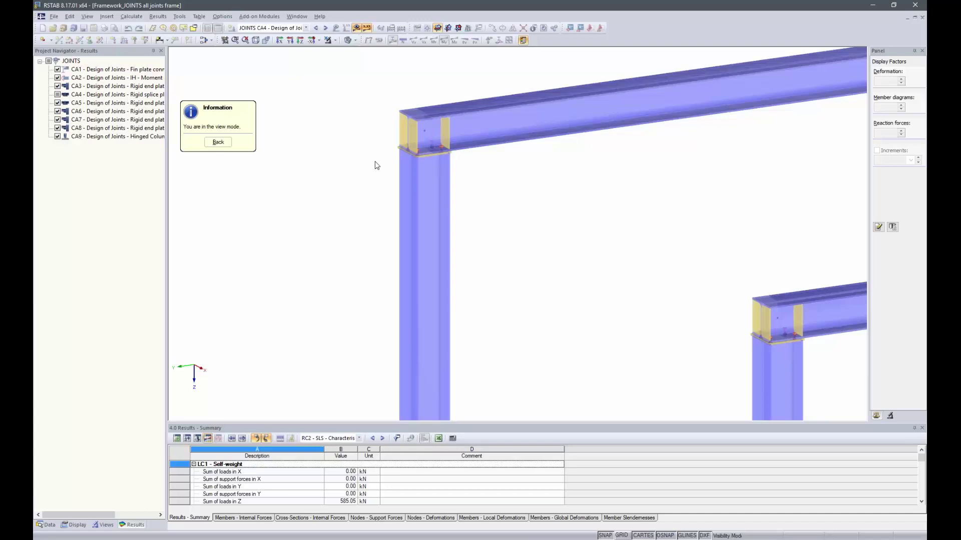
# Step: Leave the graphic view, close the JOINTS results, and reopen the JOINTS module for the all joints frame model
pyautogui.click(218, 142)
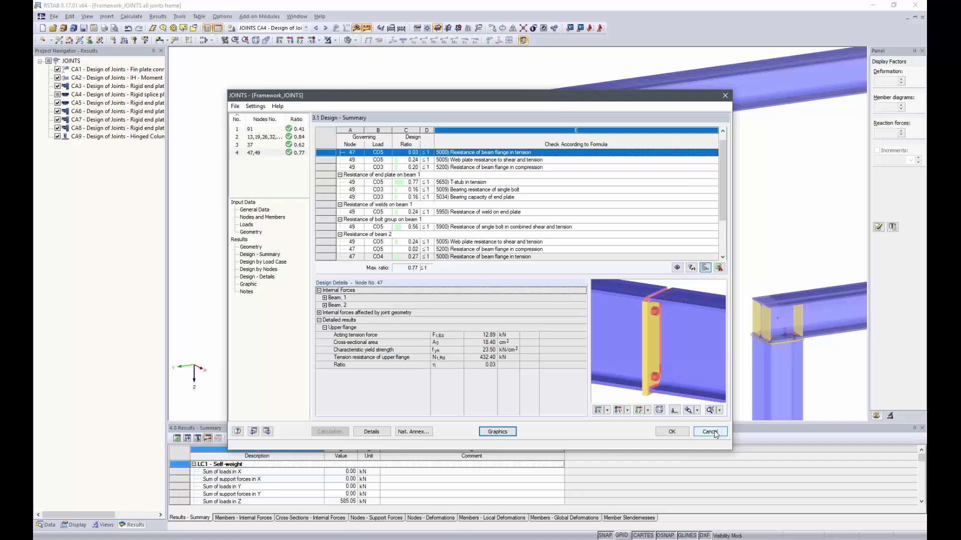
pyautogui.click(671, 432)
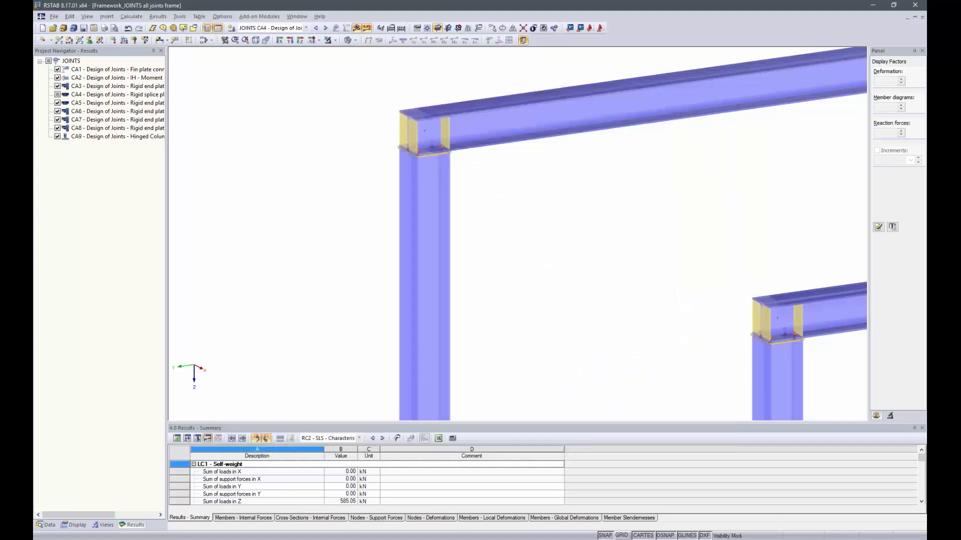
pyautogui.click(268, 17)
pyautogui.click(270, 27)
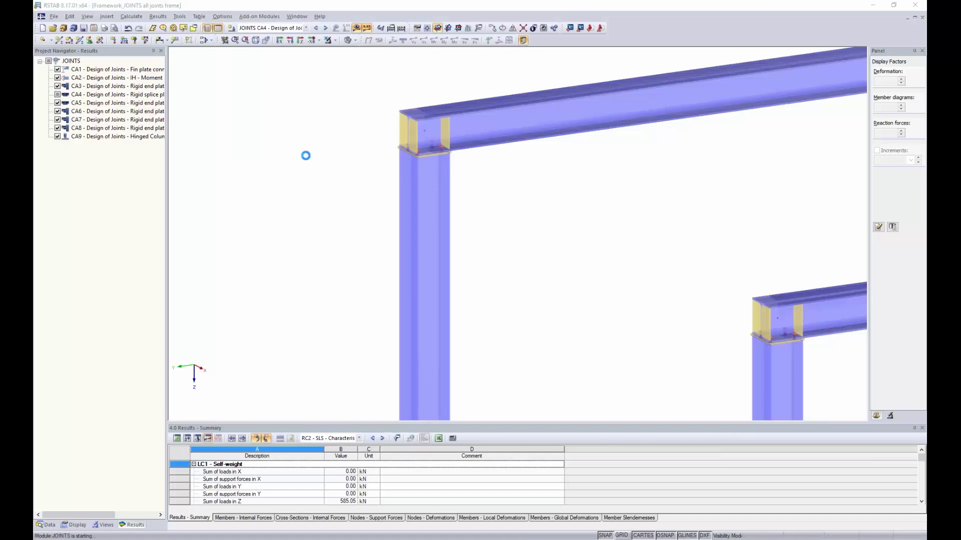
pyautogui.click(257, 178)
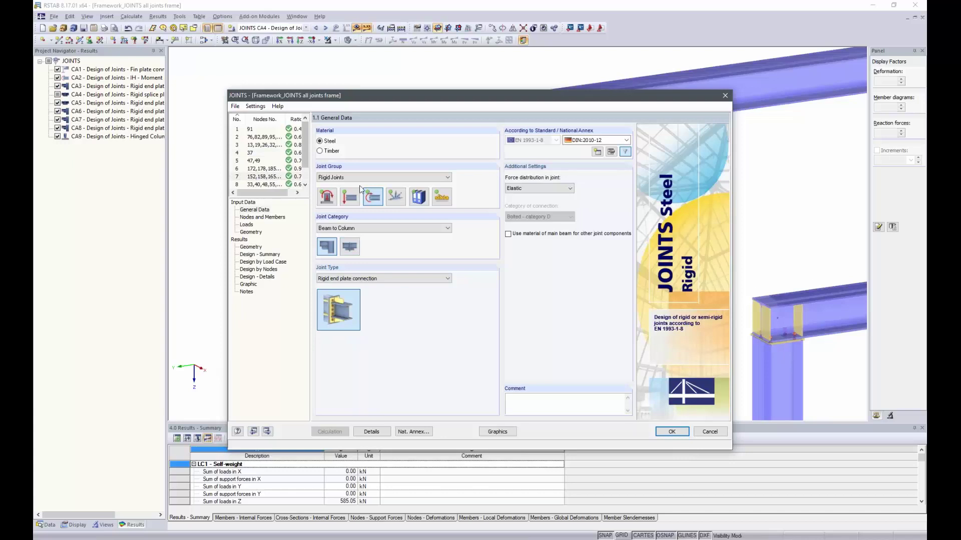
# Step: Select joint case 7 in the list and review its General Data
pyautogui.click(260, 211)
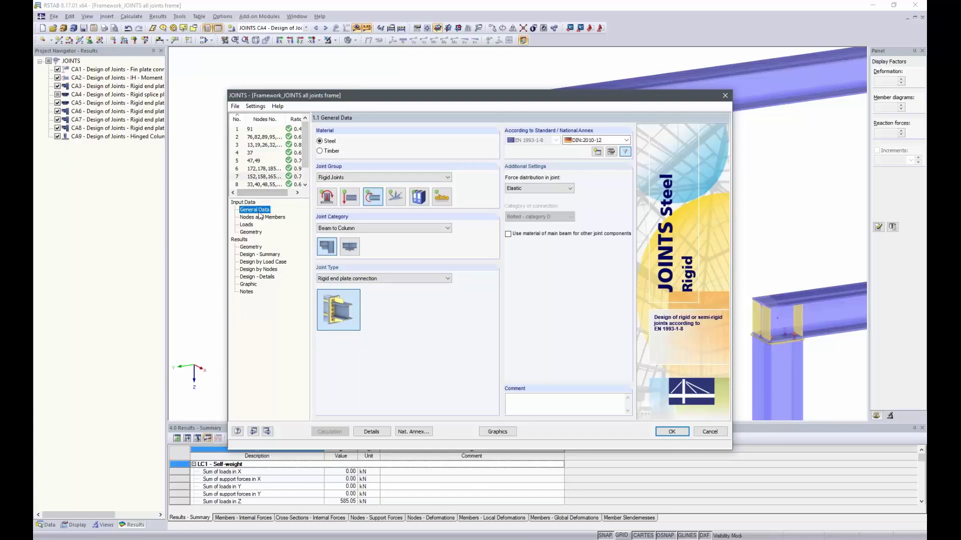
pyautogui.click(244, 178)
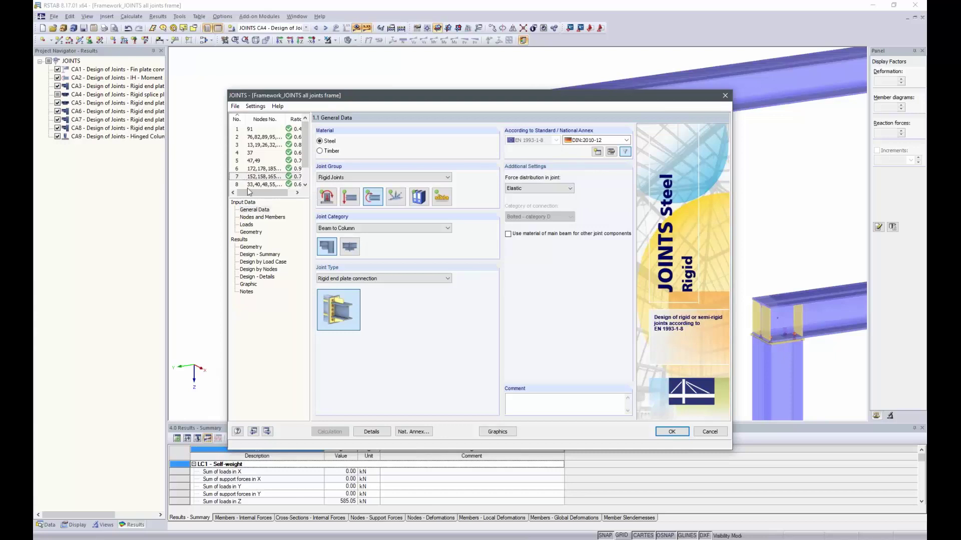
pyautogui.click(252, 211)
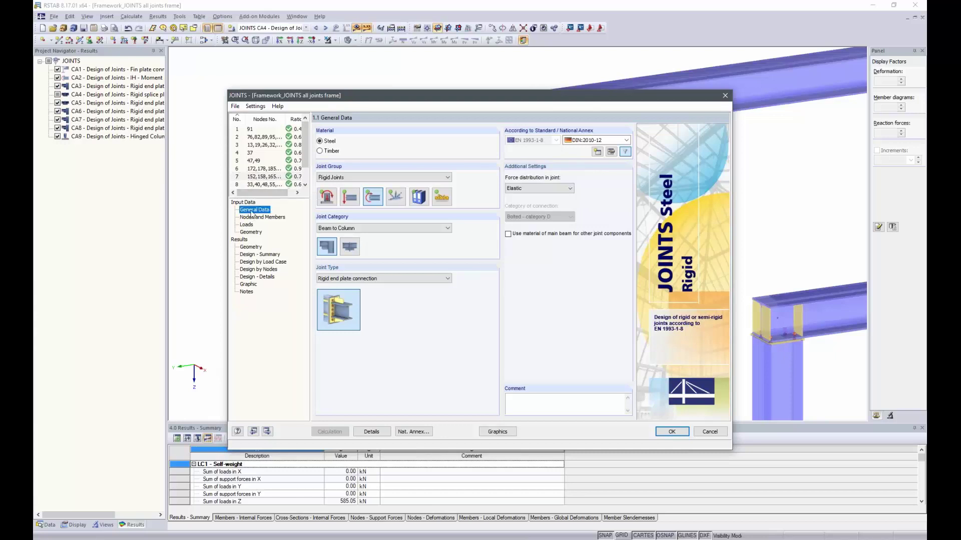
# Step: Review the nodes and members defined for joint case 7, inspecting the area around node 152 in the model preview
pyautogui.click(255, 217)
pyautogui.click(256, 217)
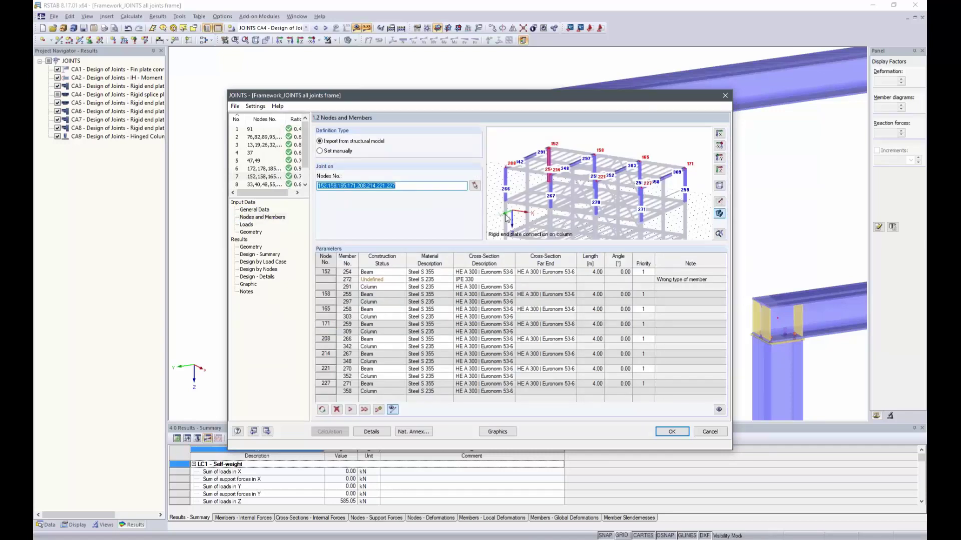
pyautogui.scroll(2, 574, 192)
pyautogui.scroll(4, 575, 193)
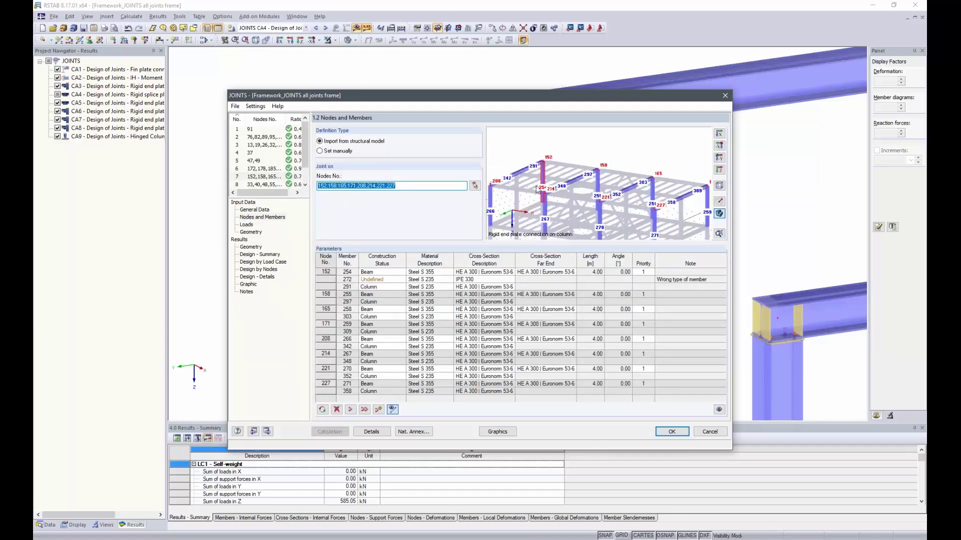
pyautogui.keyDown('ctrl'); pyautogui.moveTo(546, 169); pyautogui.dragTo(563, 171, button='middle'); pyautogui.keyUp('ctrl')
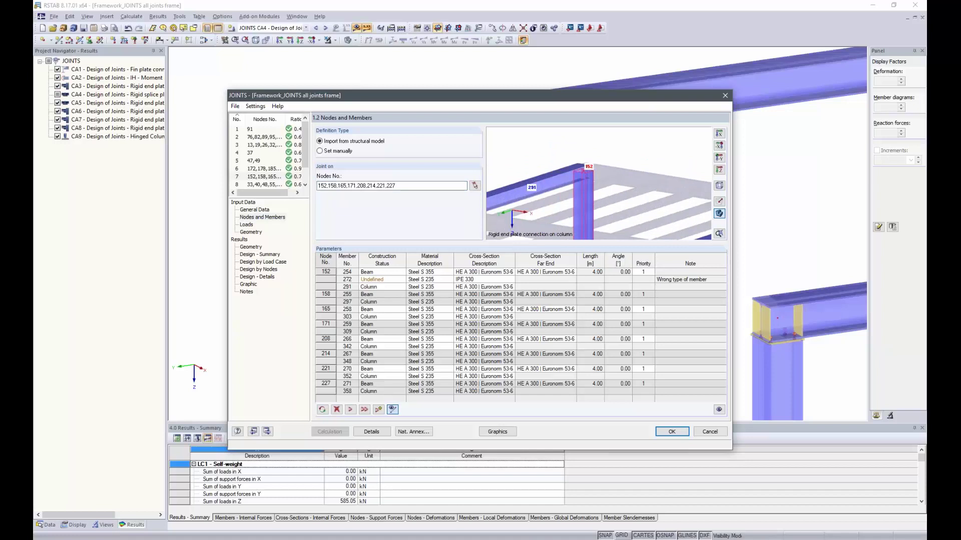
pyautogui.scroll(-1, 520, 199)
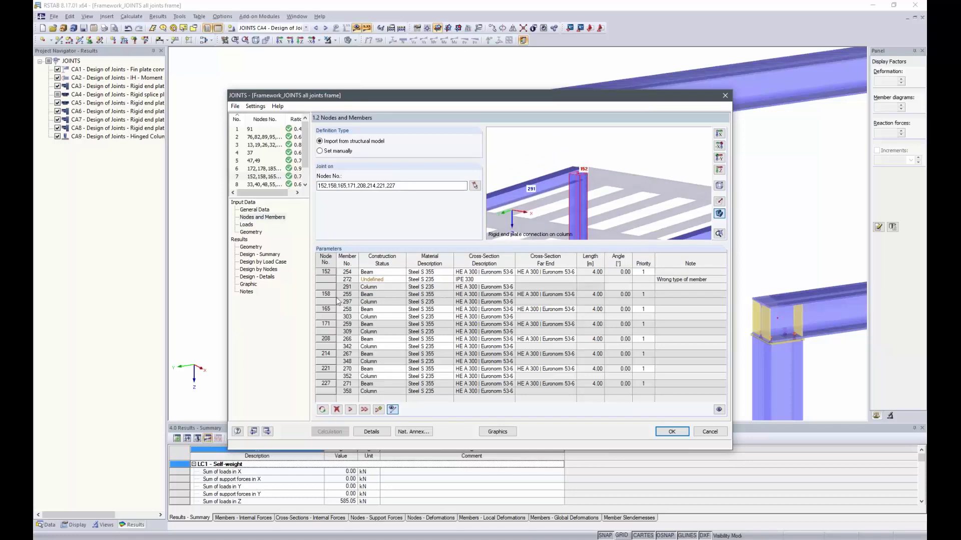
# Step: Identify beam member 254 and column member 291 at node 152 in the preview, and close the JOINTS module with its input accepted
pyautogui.click(345, 272)
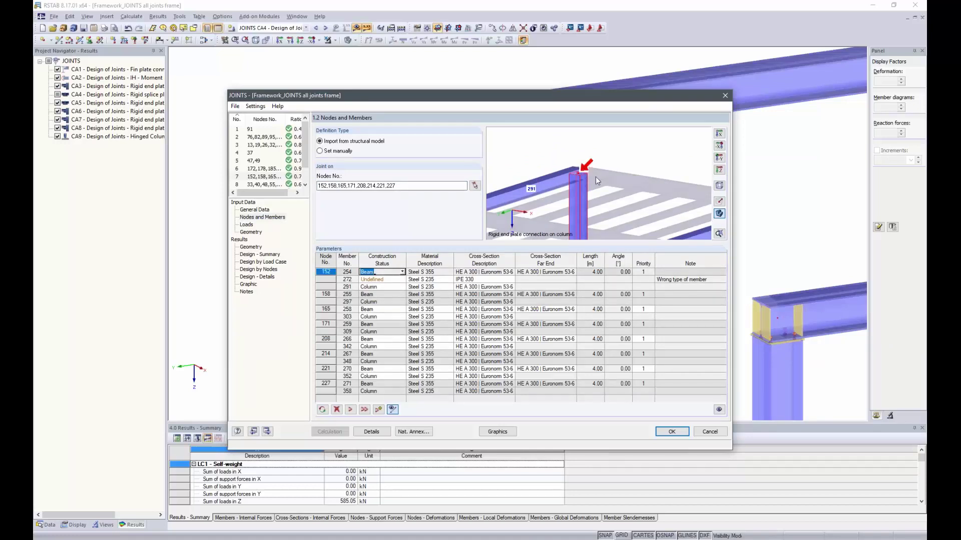
pyautogui.scroll(-2, 582, 178)
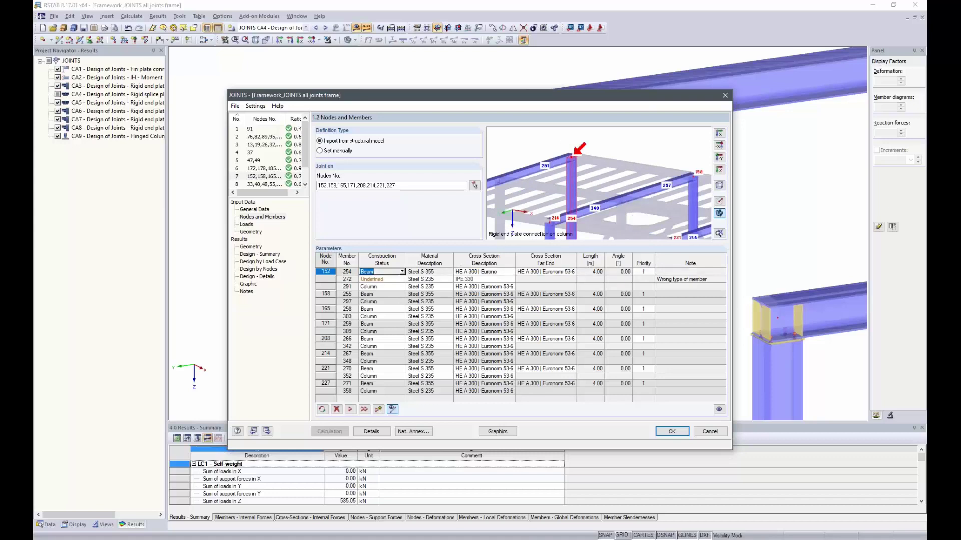
pyautogui.press('Down')
pyautogui.press('Down')
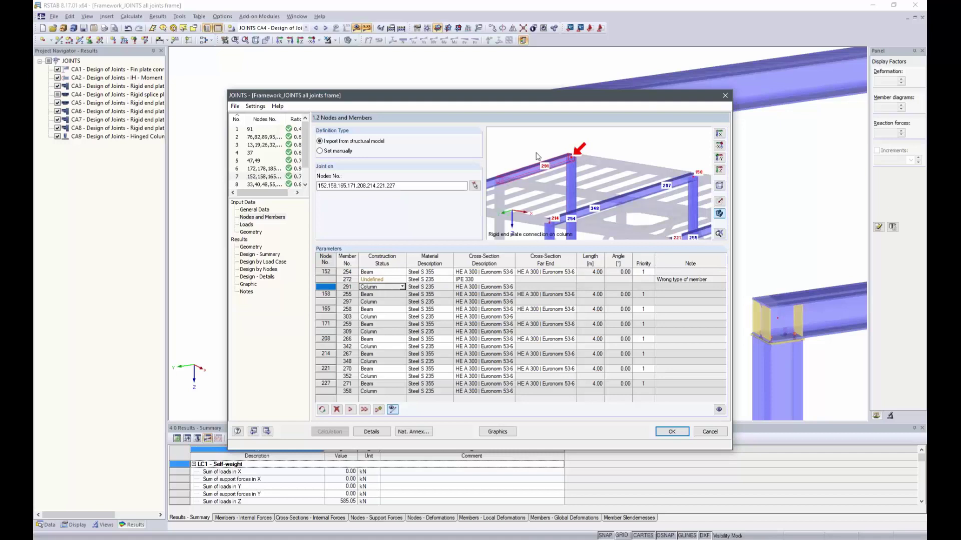
pyautogui.scroll(-1, 537, 155)
pyautogui.click(672, 431)
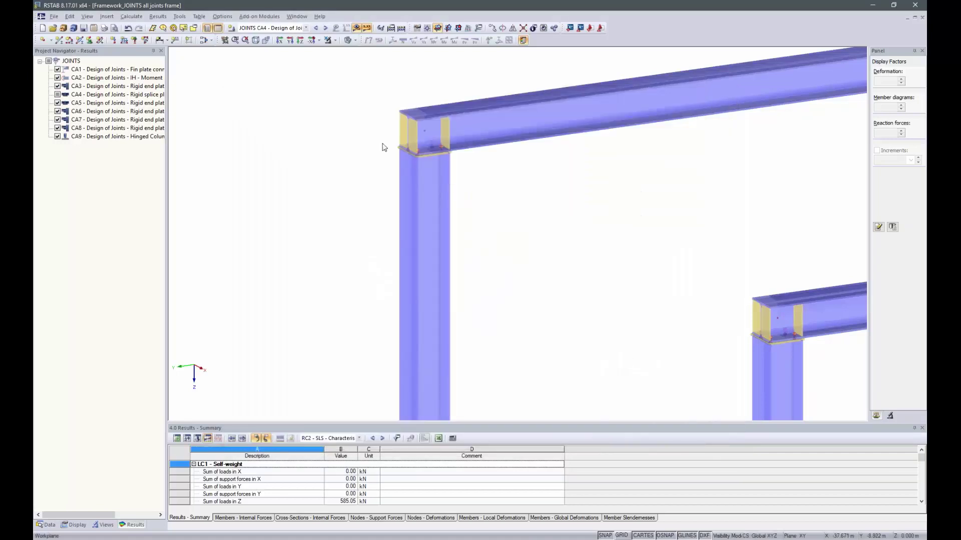
# Step: Examine the frame corner joints and the complete frame model in the graphic view
pyautogui.scroll(-5, 424, 168)
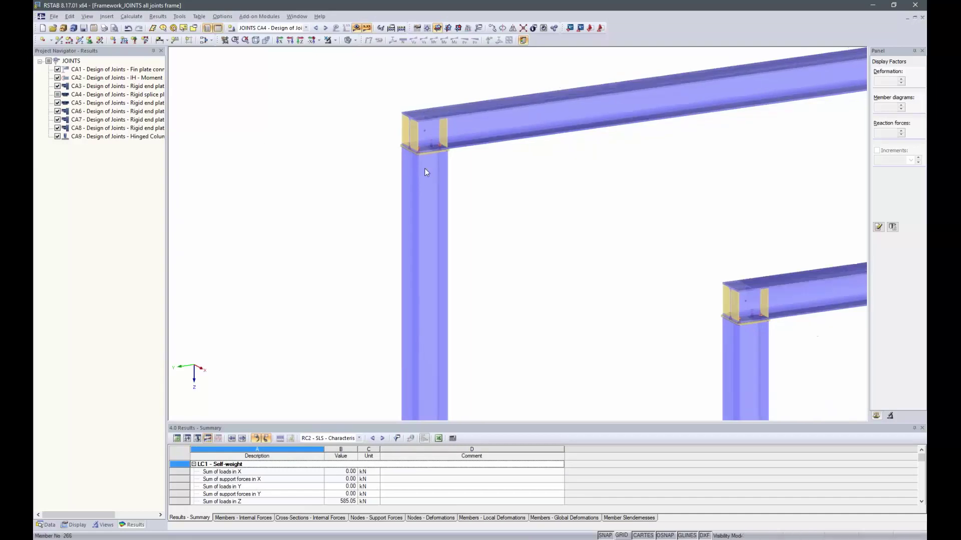
pyautogui.scroll(-2, 358, 162)
pyautogui.keyDown('ctrl'); pyautogui.moveTo(356, 162); pyautogui.dragTo(482, 147, button='middle'); pyautogui.keyUp('ctrl')
pyautogui.scroll(-3, 483, 147)
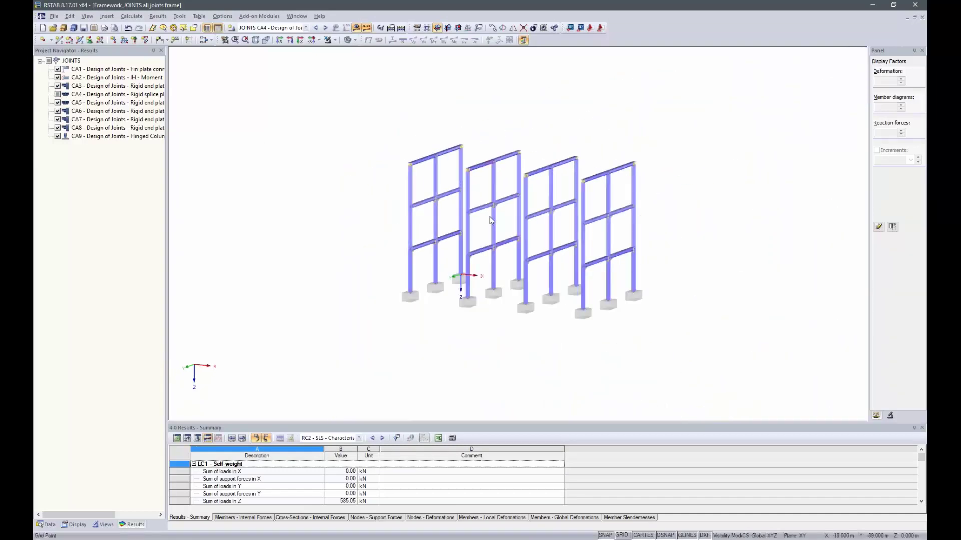
pyautogui.scroll(2, 489, 217)
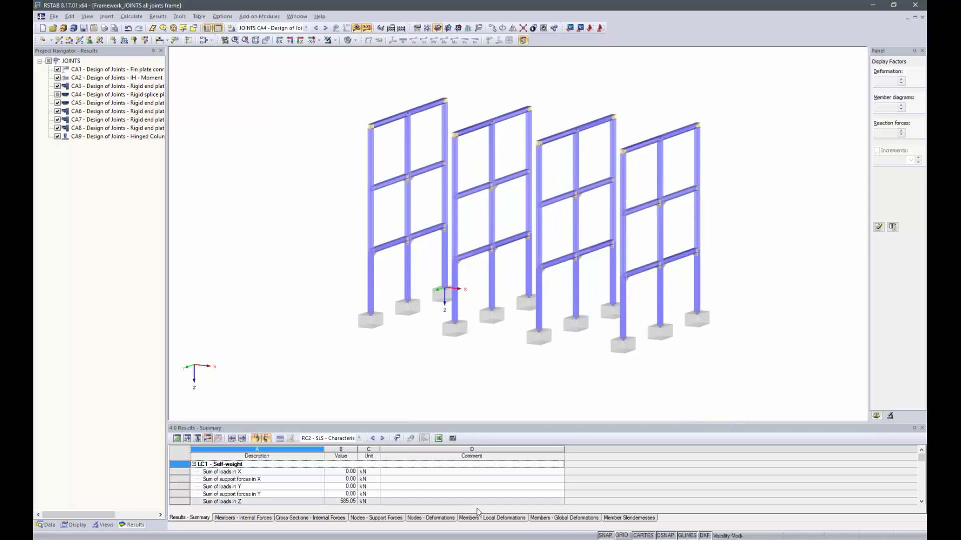
# Step: Show the Dlubal website in Chrome, switch to the PowerPoint slide show, and advance to the closing thank-you slide
pyautogui.moveTo(387, 539)
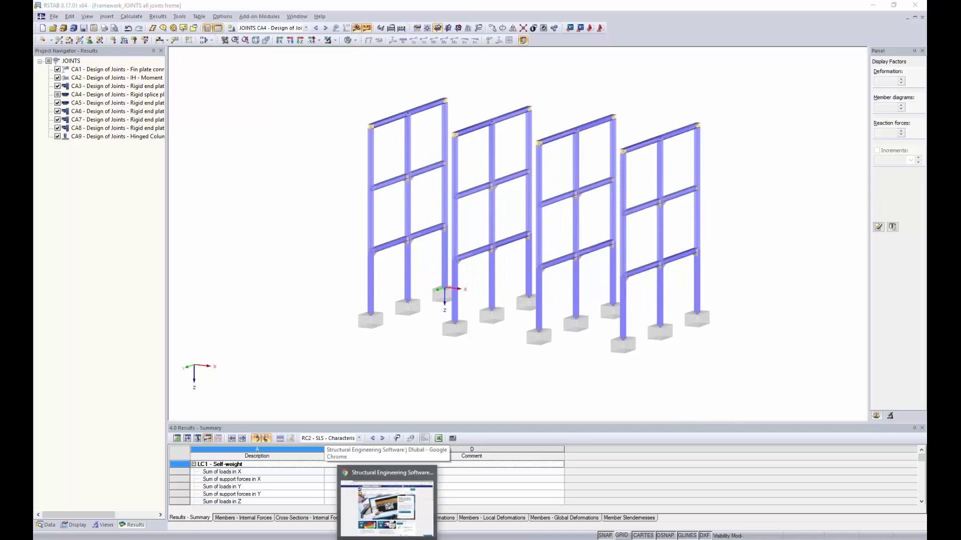
pyautogui.click(387, 505)
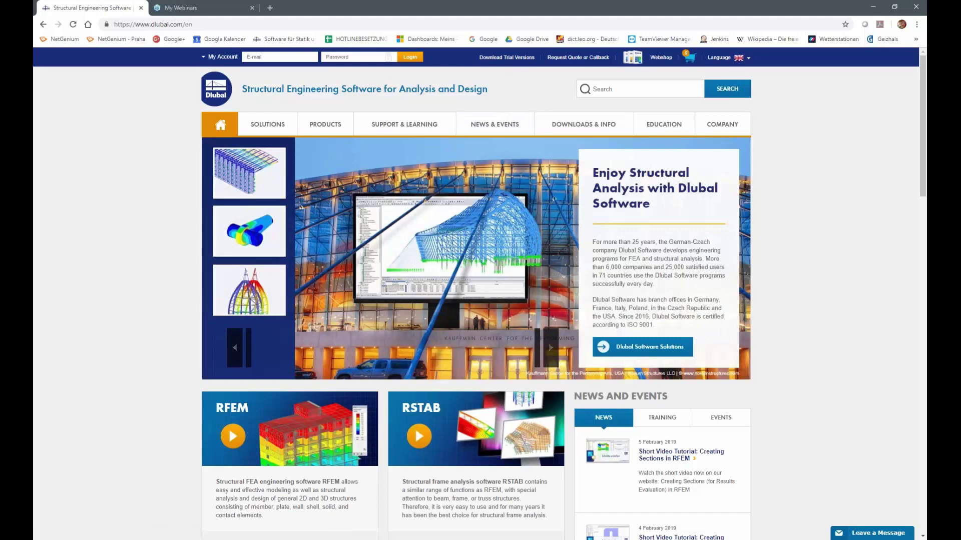
pyautogui.click(683, 539)
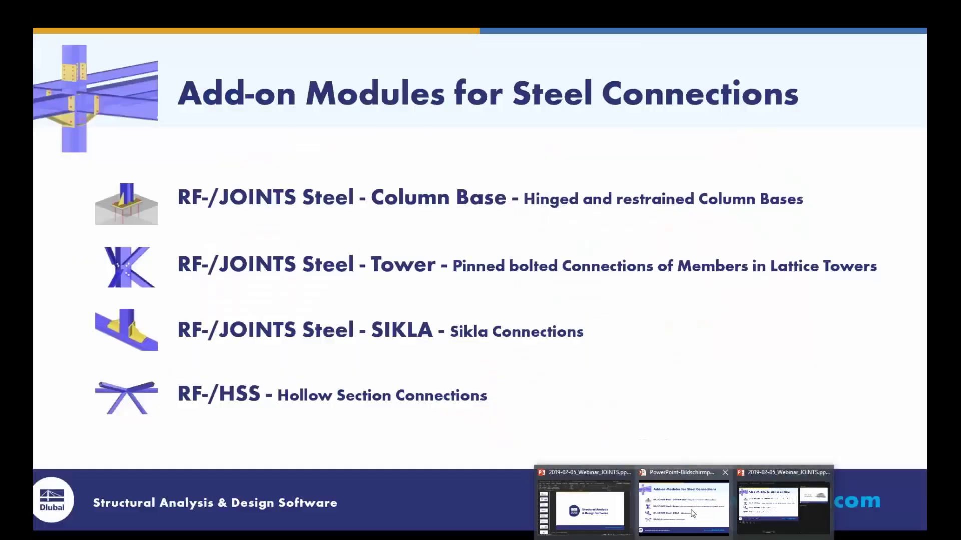
pyautogui.click(691, 516)
pyautogui.press('Right')
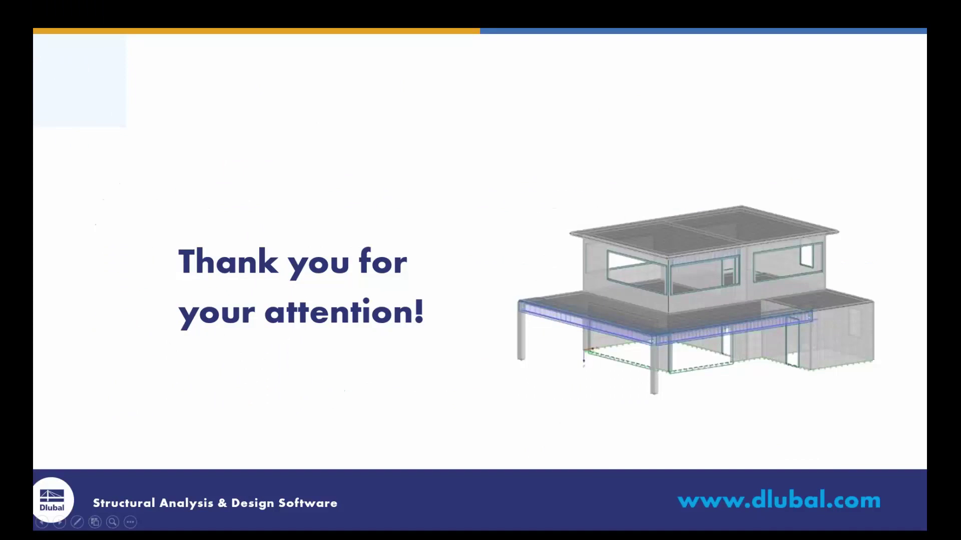